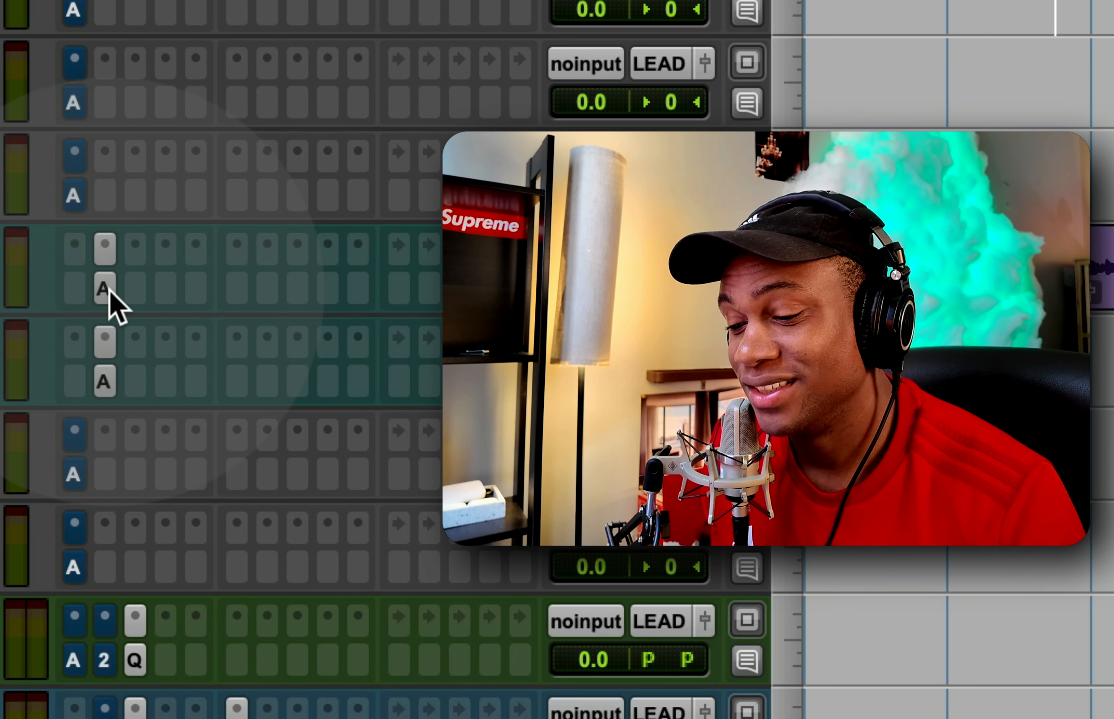
# Step: Play back the lead vocal clips in the session
pyautogui.click(106, 289)
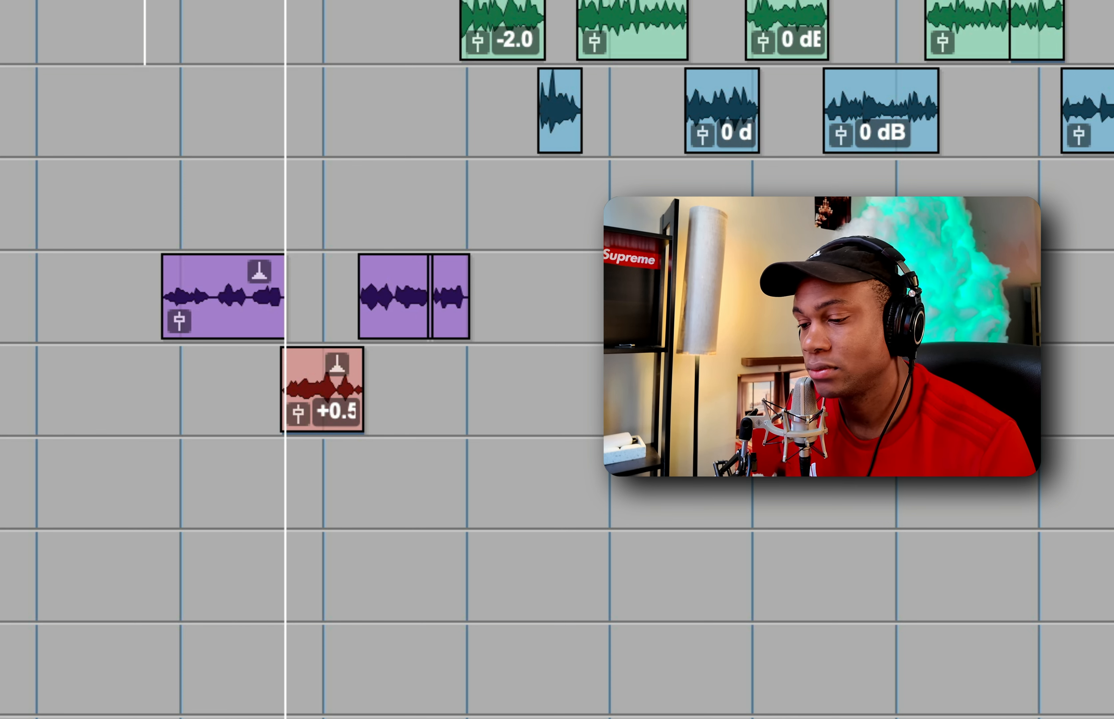
pyautogui.press('space')
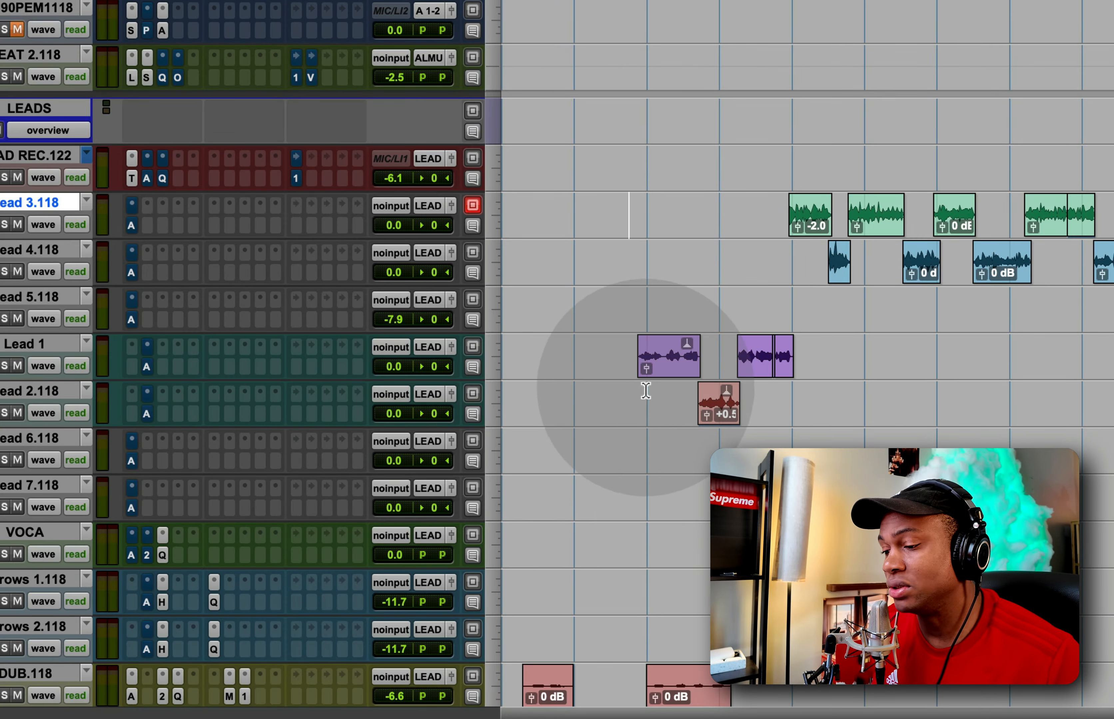
# Step: Select the first clip on the Lead 1 track and insert Melodyne in the track's first insert slot
pyautogui.click(652, 372)
pyautogui.click(132, 370)
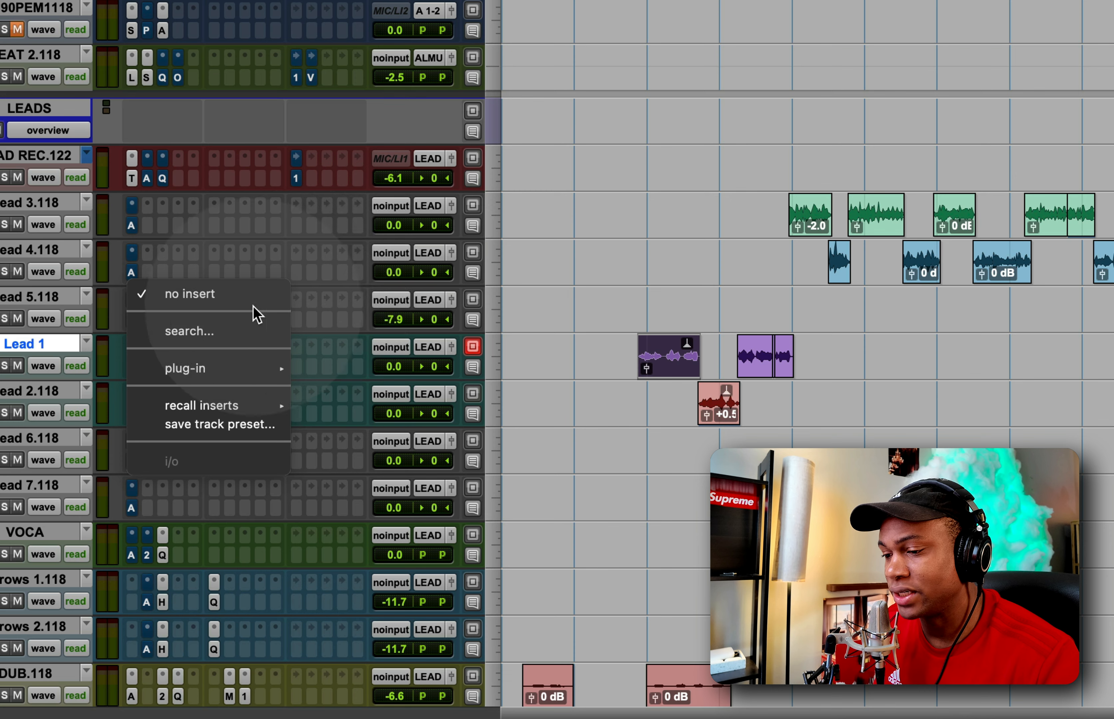
pyautogui.click(177, 333)
pyautogui.write('mel')
pyautogui.press('Return')
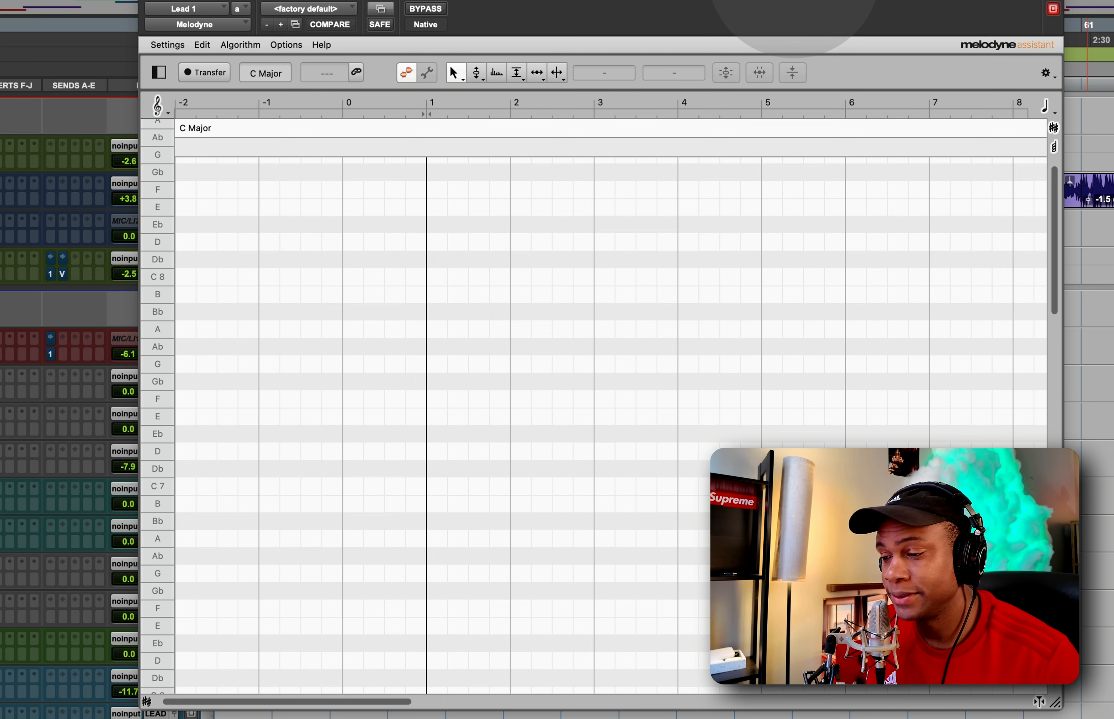
# Step: Reposition the Melodyne window and increase the height of the Lead 1 track
pyautogui.moveTo(605, 0); pyautogui.dragTo(648, 5)
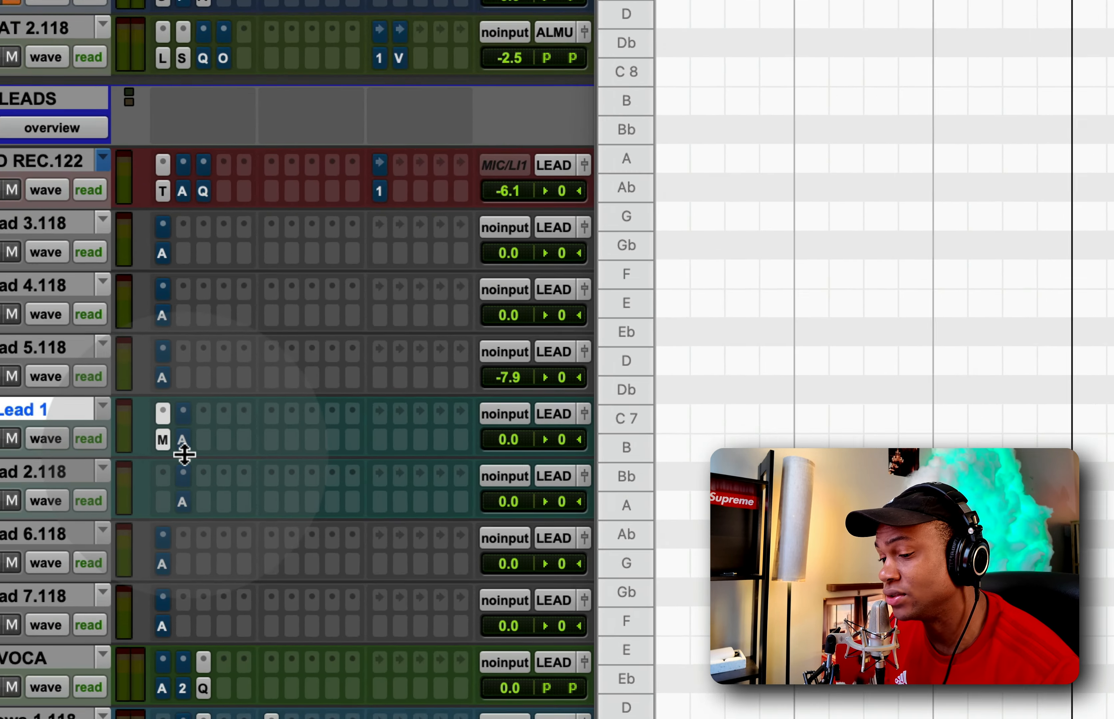
pyautogui.moveTo(183, 457); pyautogui.dragTo(272, 526)
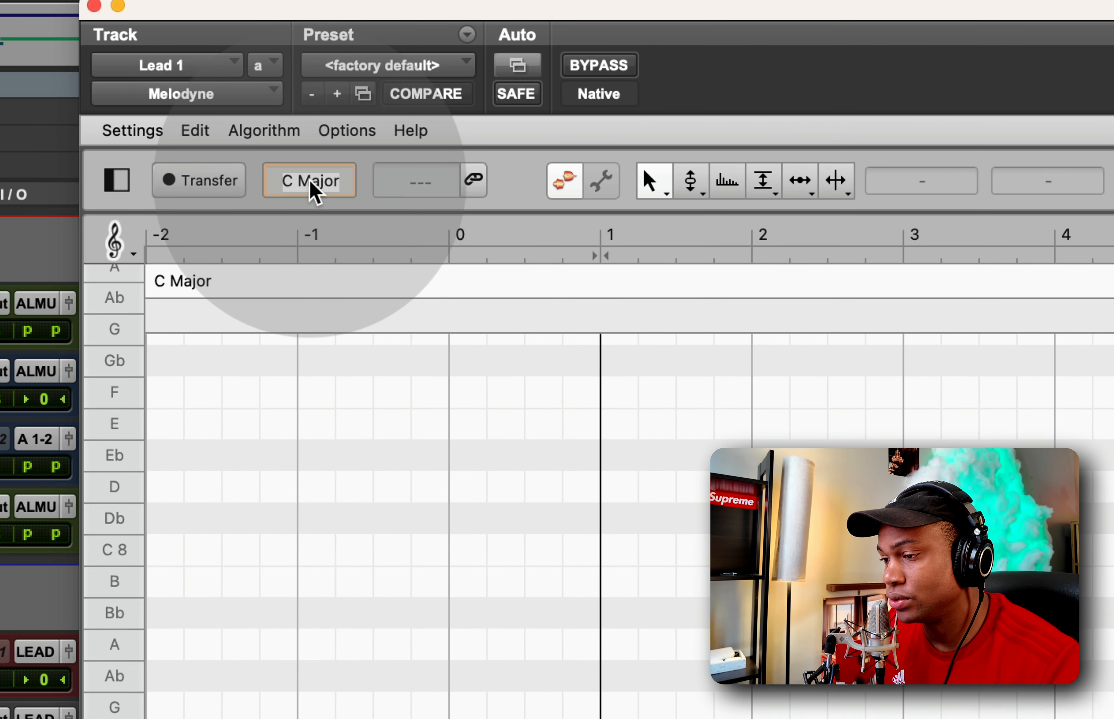
# Step: Set the Melodyne scale to C# Minor and transfer the selected Lead 1 clip's audio into it
pyautogui.write('C')
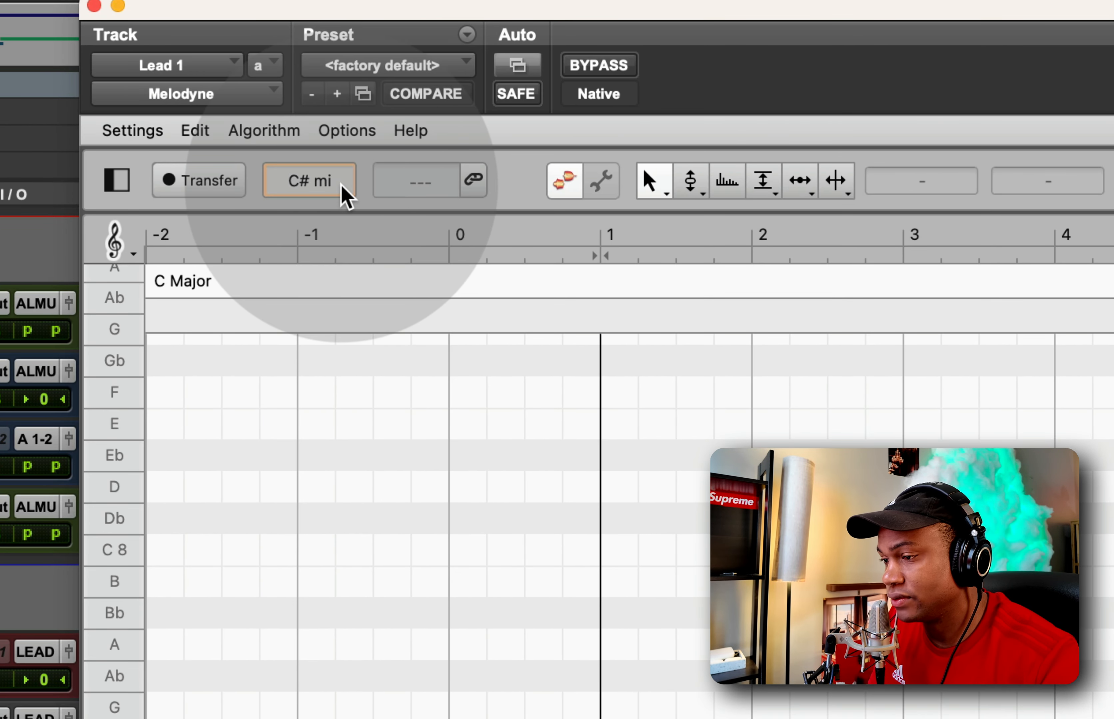
pyautogui.press('Return')
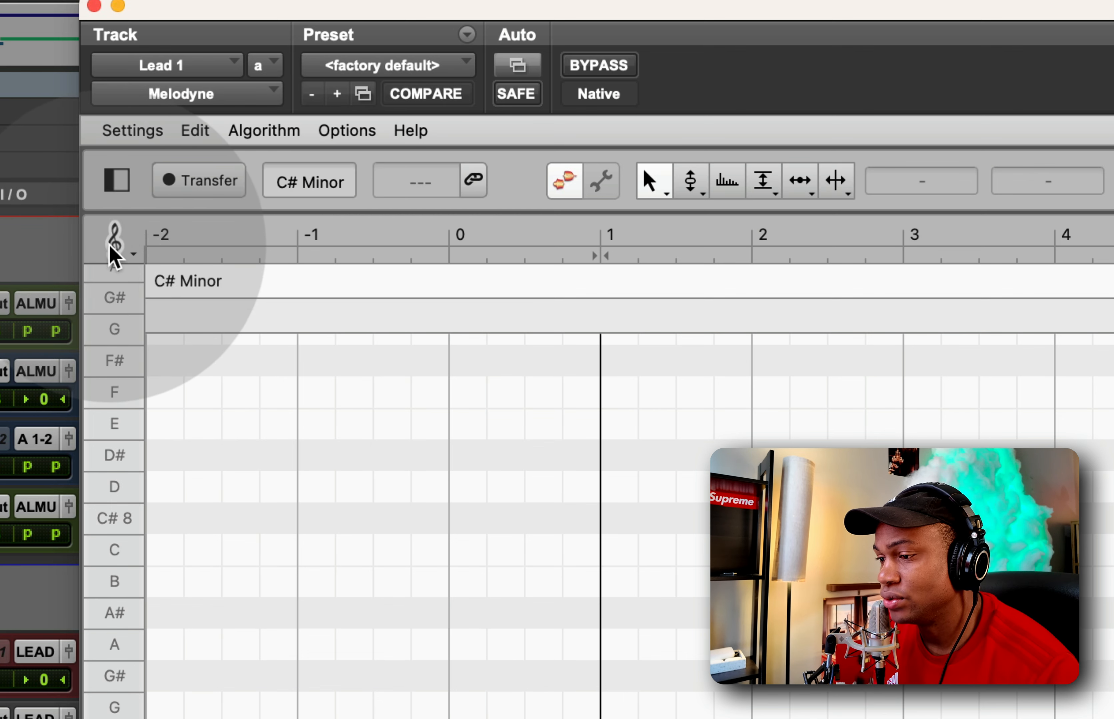
pyautogui.click(193, 183)
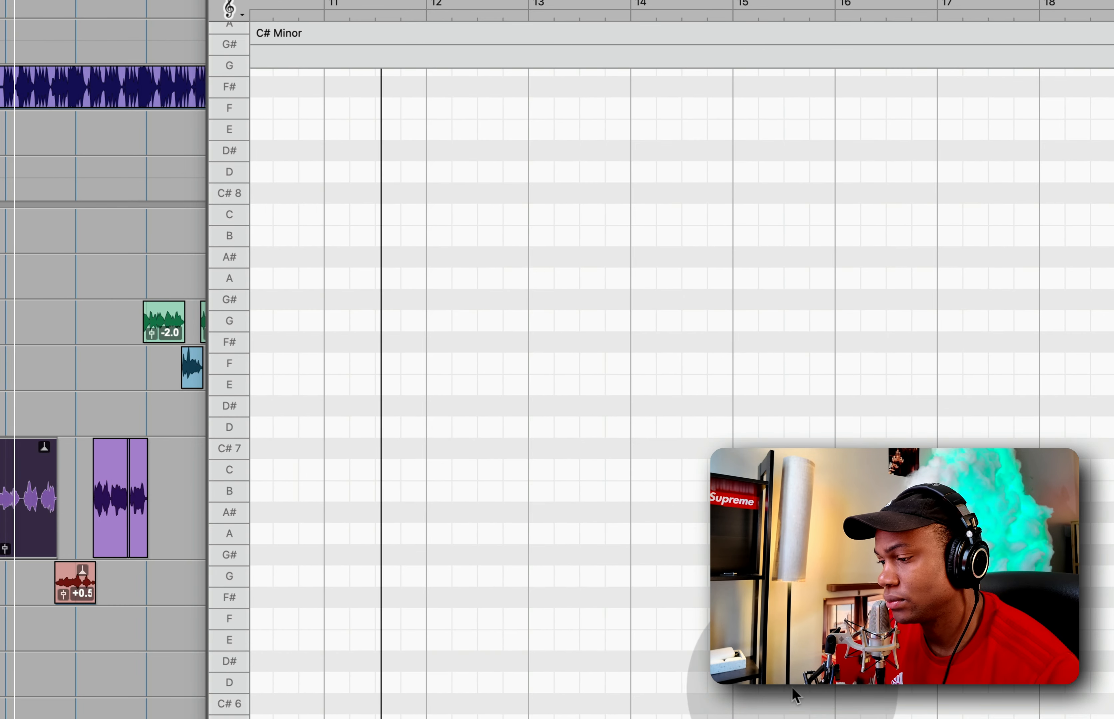
pyautogui.scroll(-5, 700, 562)
pyautogui.scroll(-5, 700, 560)
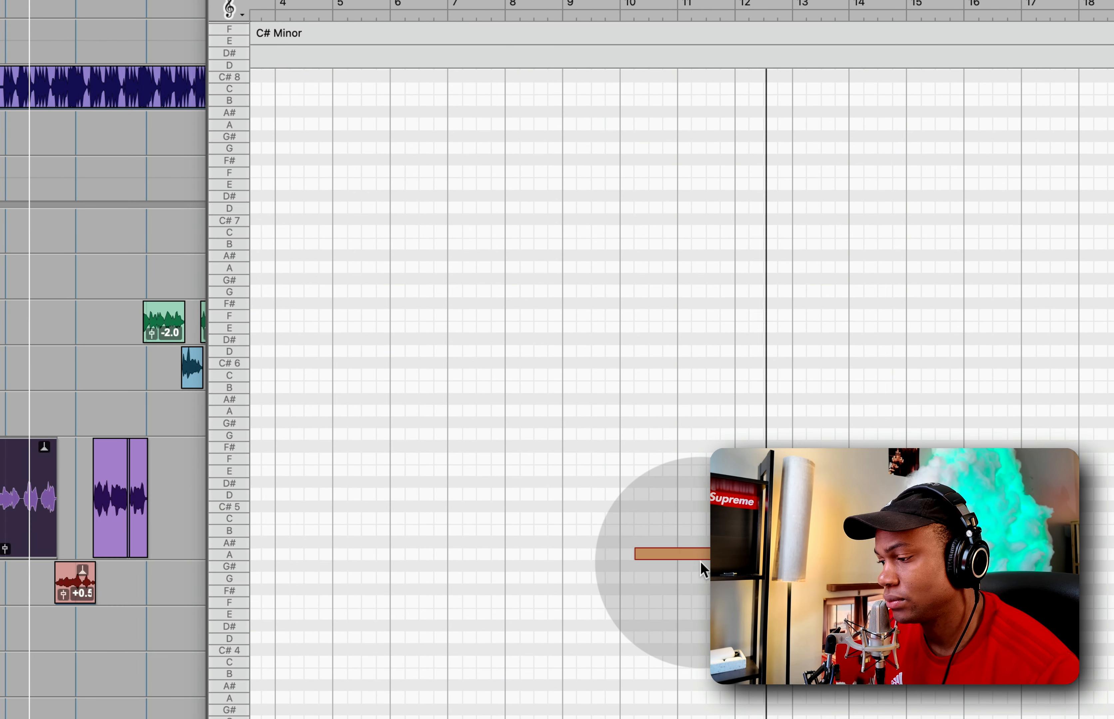
pyautogui.scroll(5, 700, 560)
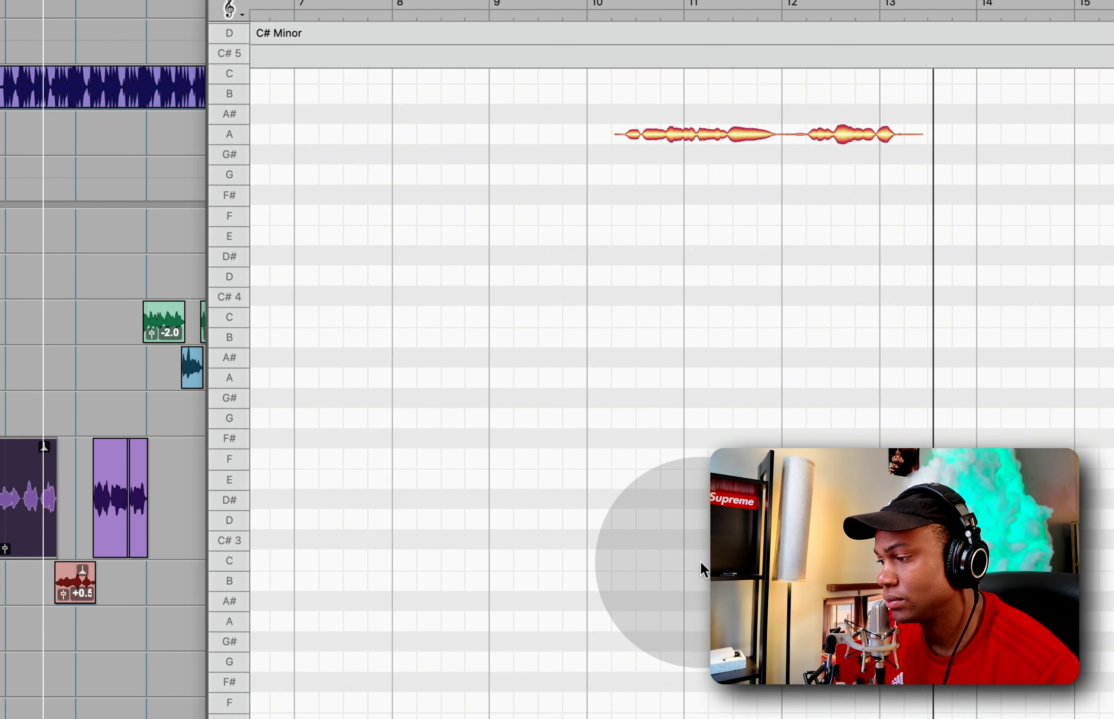
pyautogui.scroll(3, 700, 561)
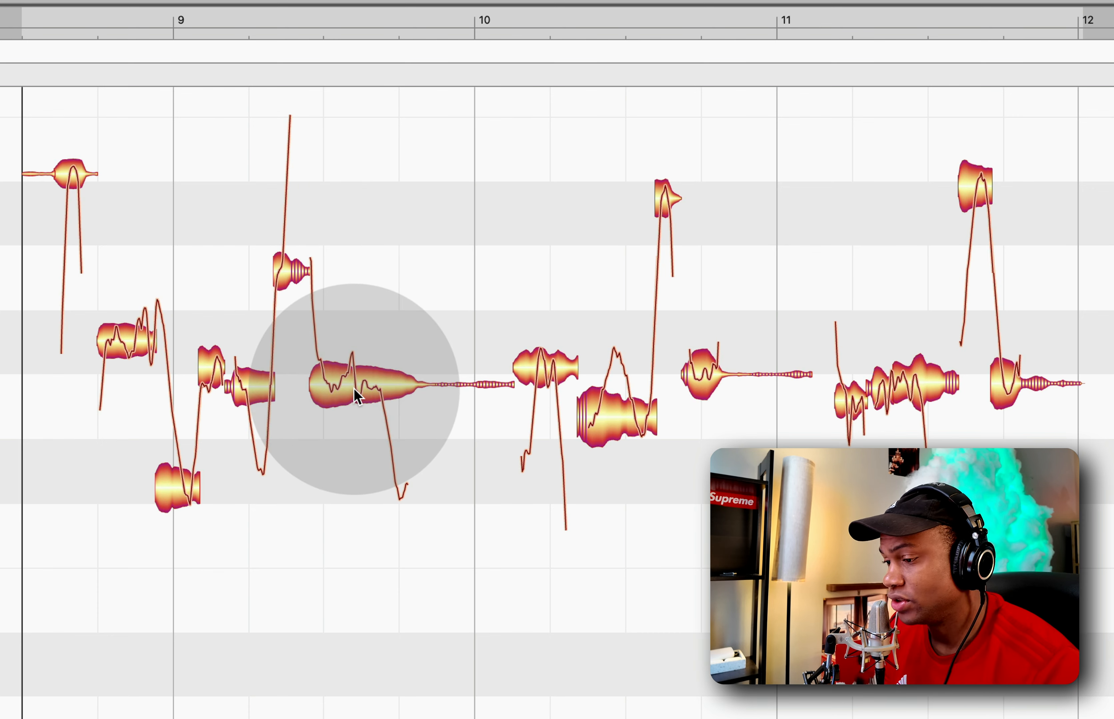
# Step: Select the long G3 note between bars 9 and 10 and examine its pitch curve up close
pyautogui.click(326, 408)
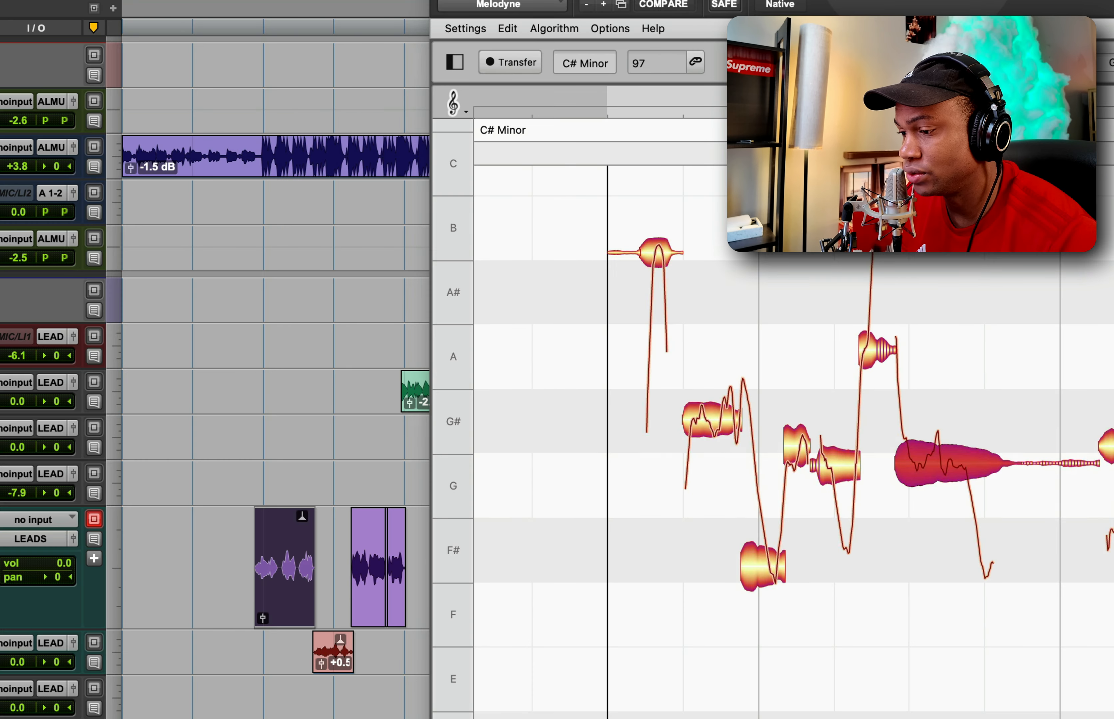
pyautogui.moveTo(725, 0); pyautogui.dragTo(686, 0)
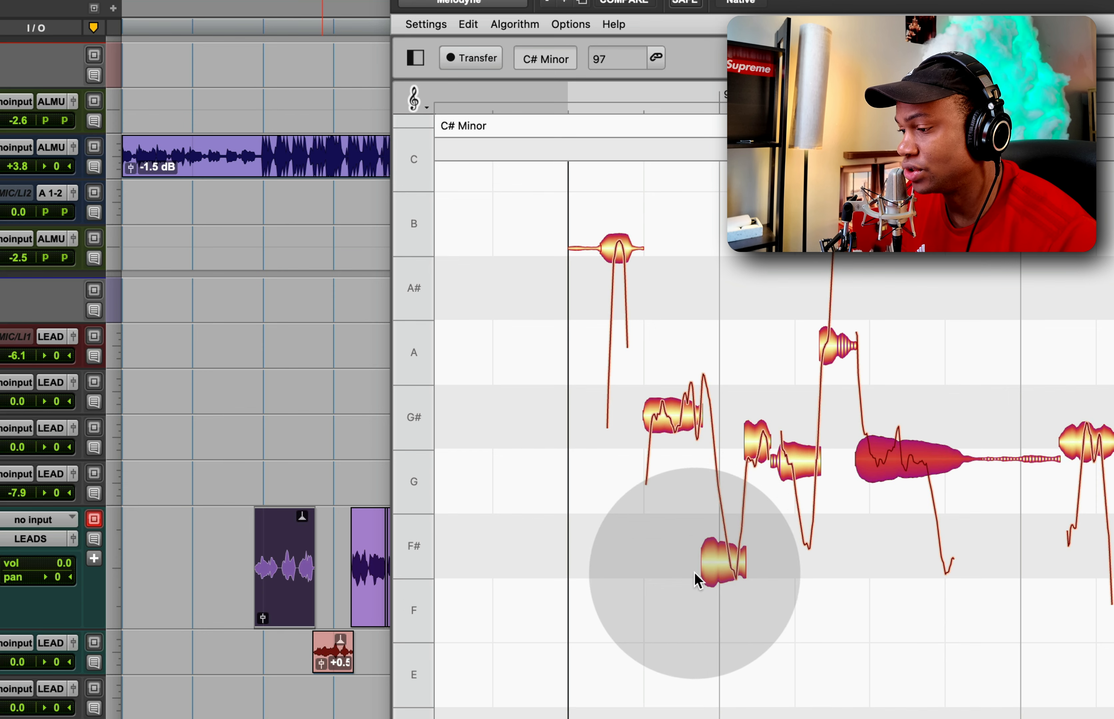
pyautogui.moveTo(646, 0); pyautogui.dragTo(279, 0)
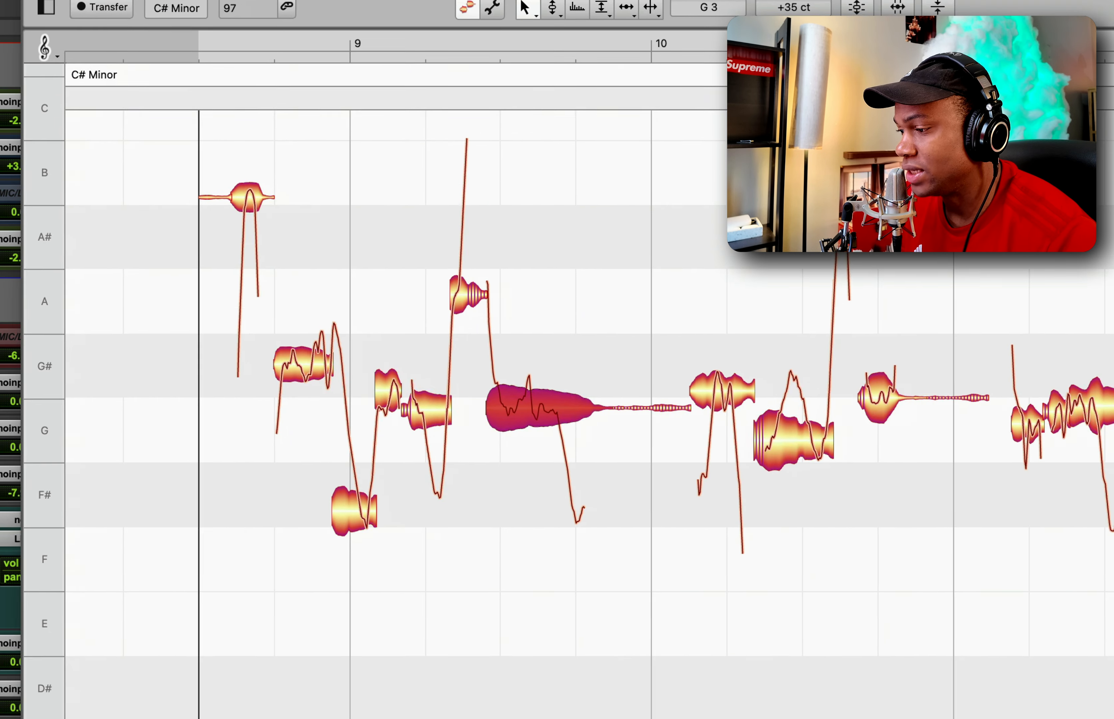
pyautogui.scroll(5, 500, 383)
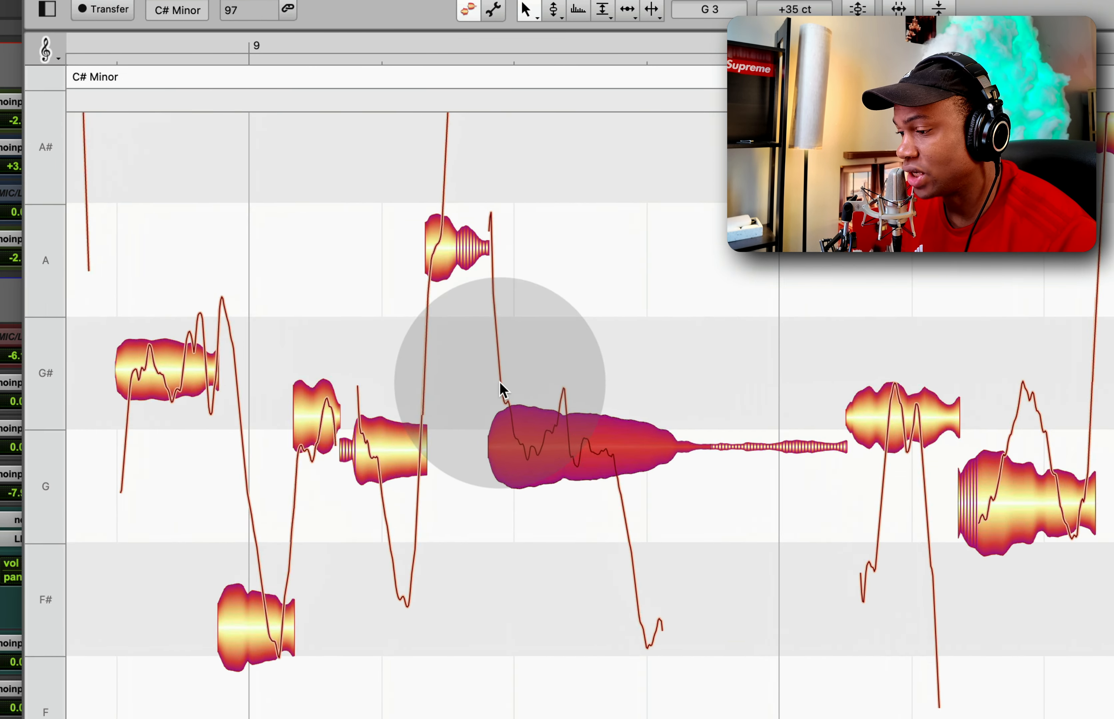
pyautogui.hscroll(-3, 500, 382)
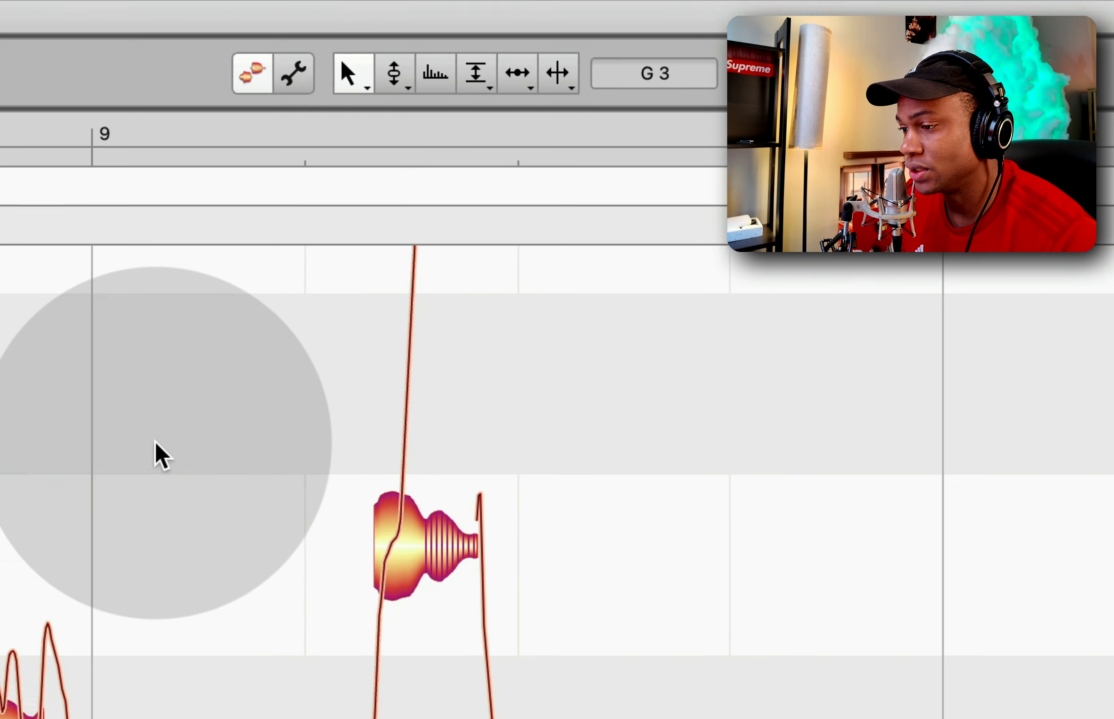
# Step: Switch to the hand tool and pan and zoom around the notes between bars 9 and 10
pyautogui.rightClick(89, 160)
pyautogui.click(233, 206)
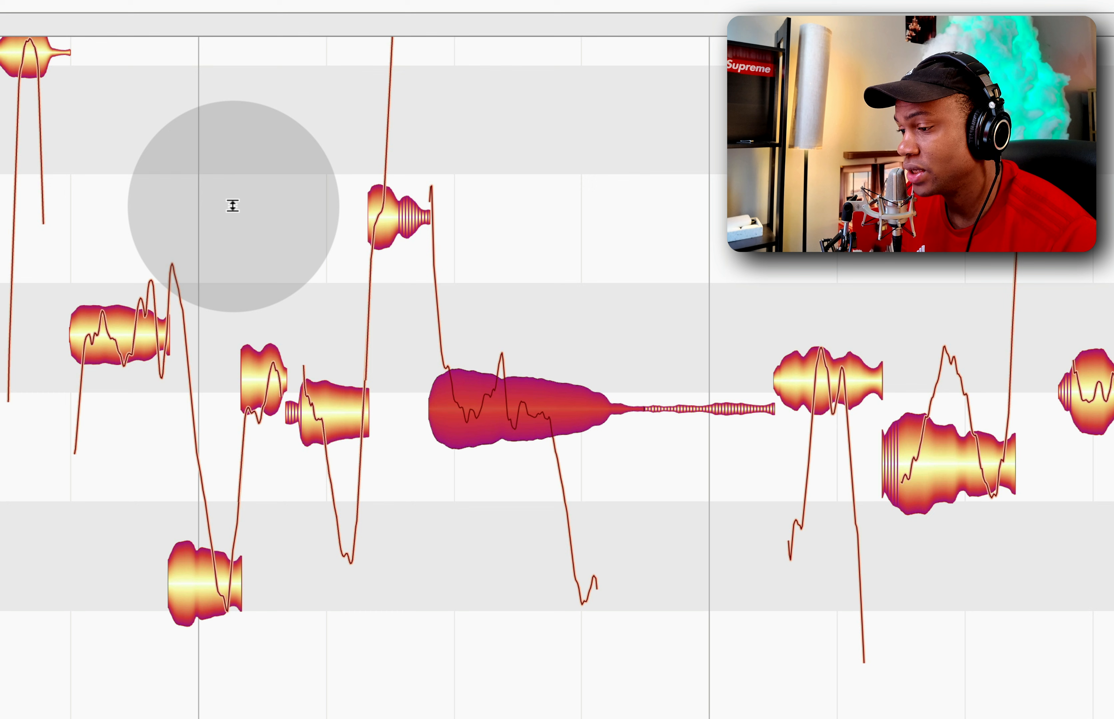
pyautogui.rightClick(233, 206)
pyautogui.moveTo(159, 206)
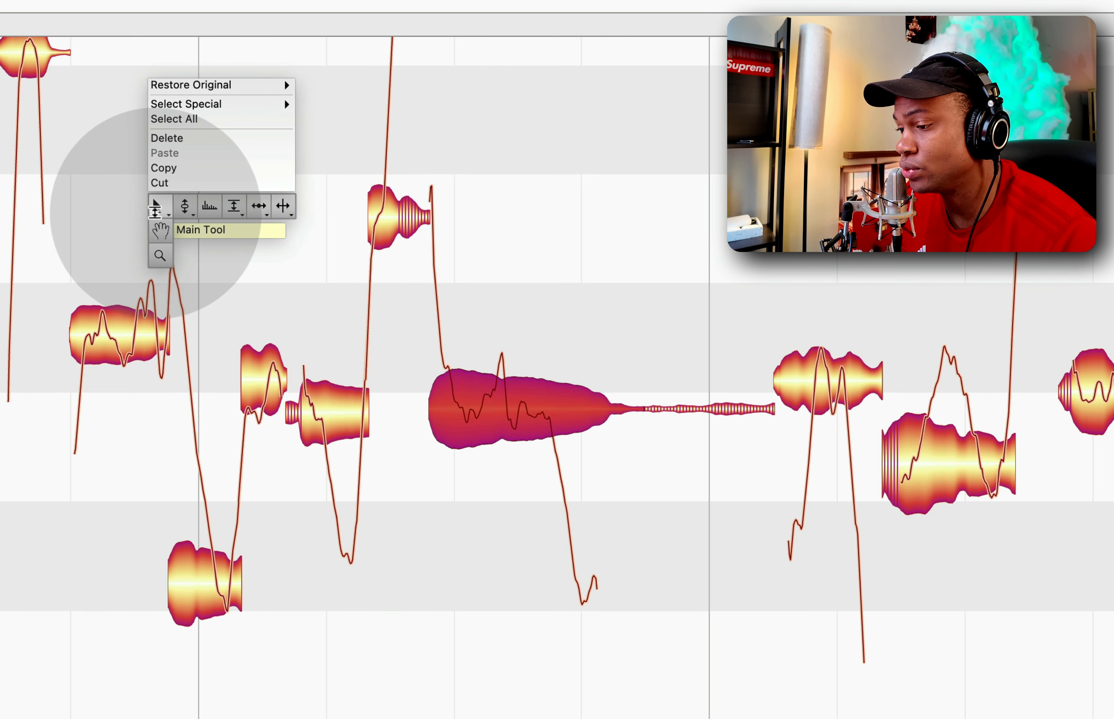
pyautogui.click(160, 230)
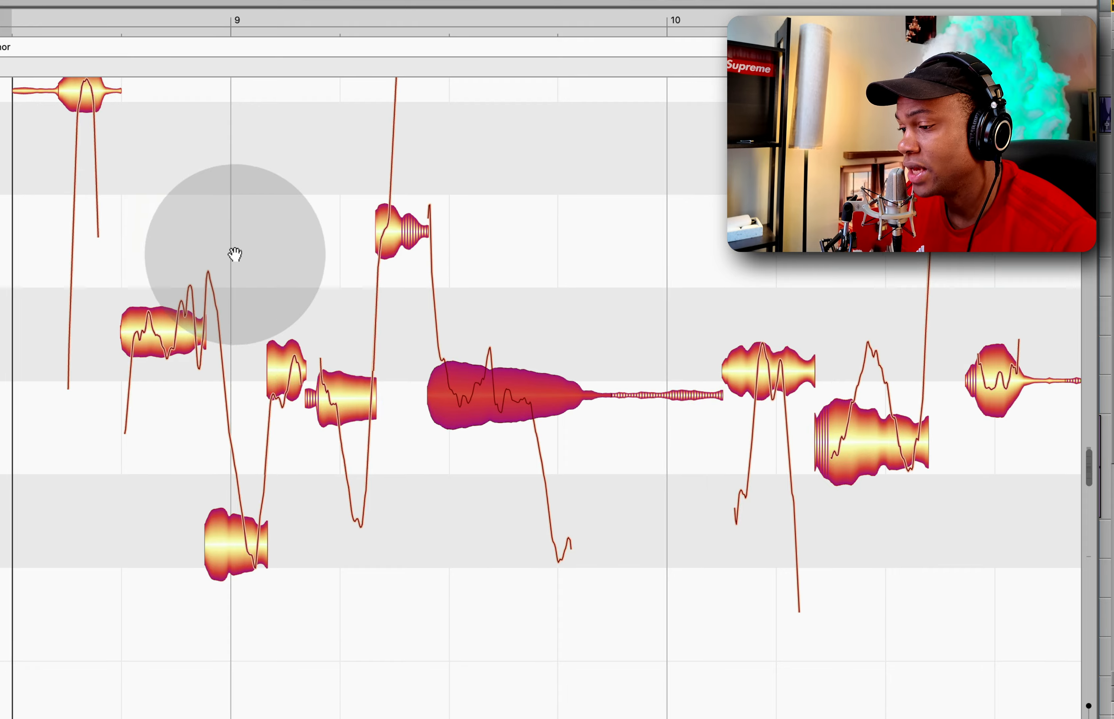
pyautogui.moveTo(234, 254)
pyautogui.mouseDown()
pyautogui.moveTo(266, 351)
pyautogui.moveTo(233, 238)
pyautogui.mouseUp()
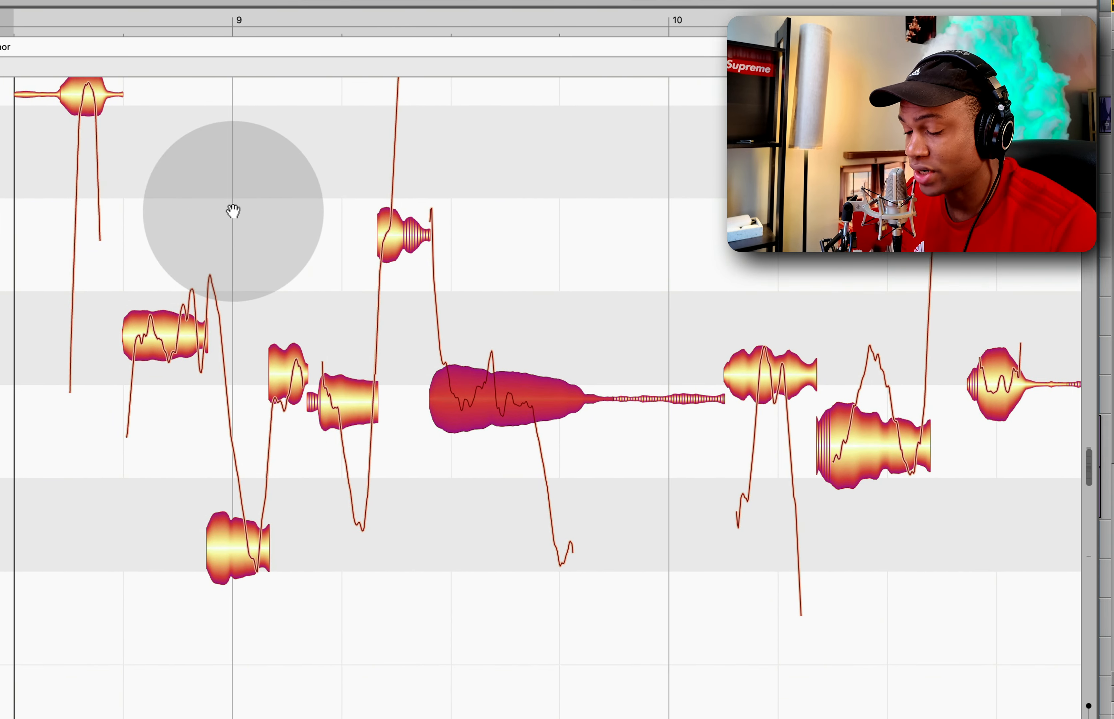
pyautogui.scroll(-5, 233, 211)
pyautogui.scroll(5, 233, 212)
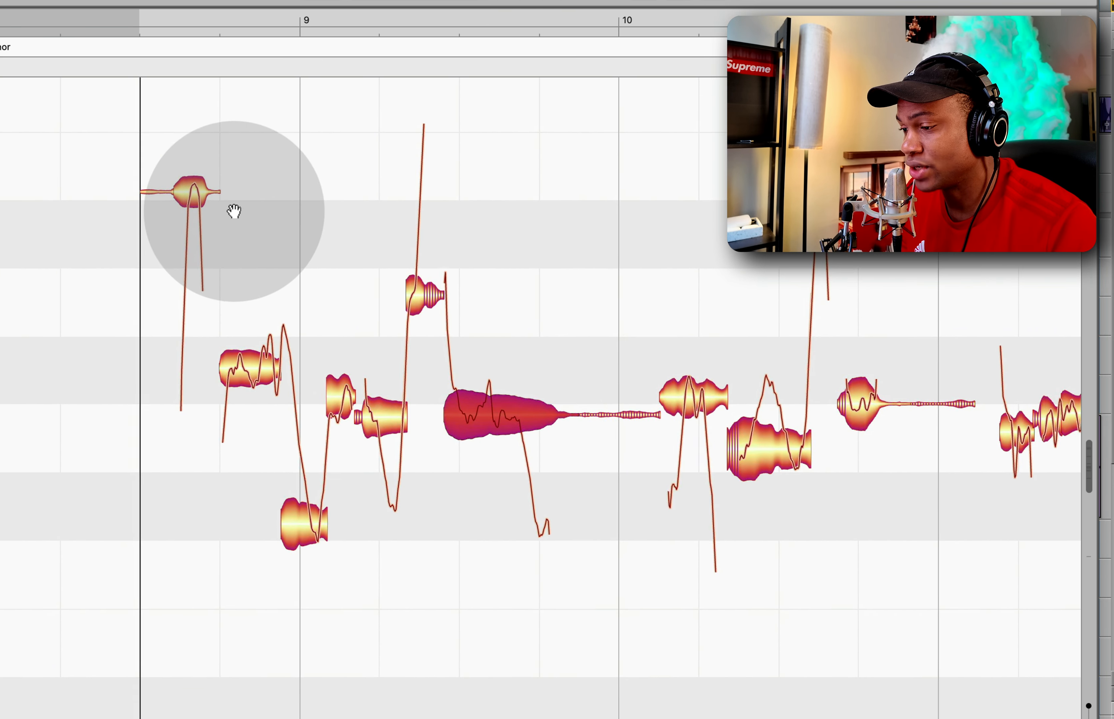
# Step: Raise the first note slightly toward the centre of B with the Pitch Tool
pyautogui.rightClick(251, 193)
pyautogui.click(253, 192)
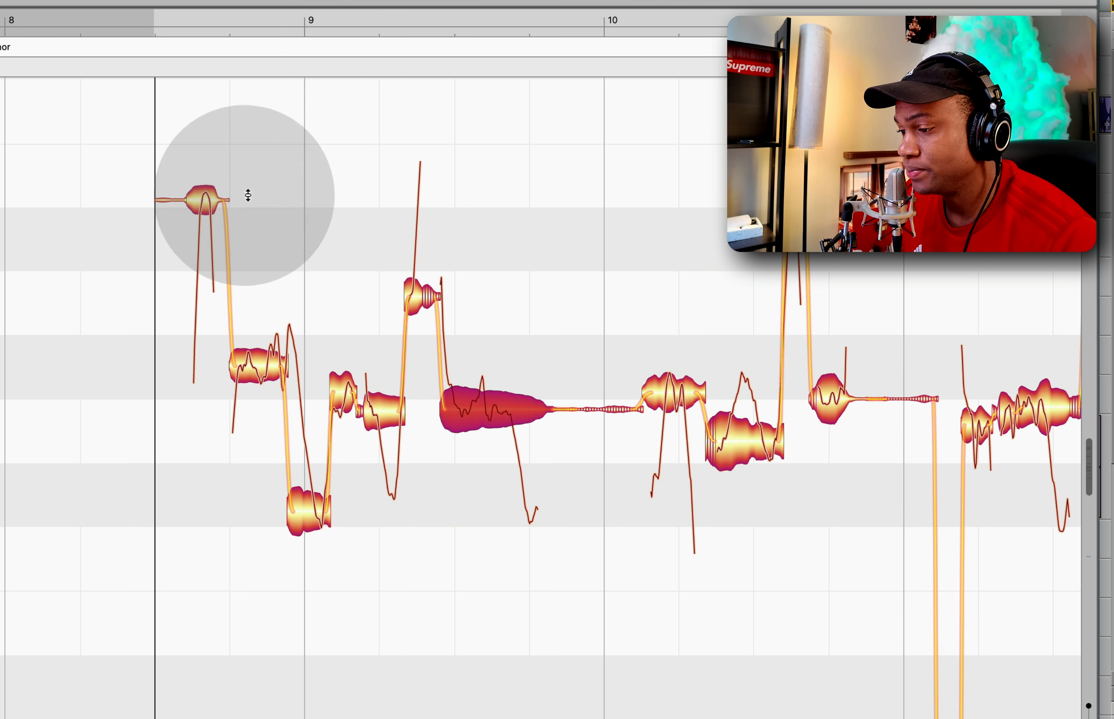
pyautogui.click(206, 202)
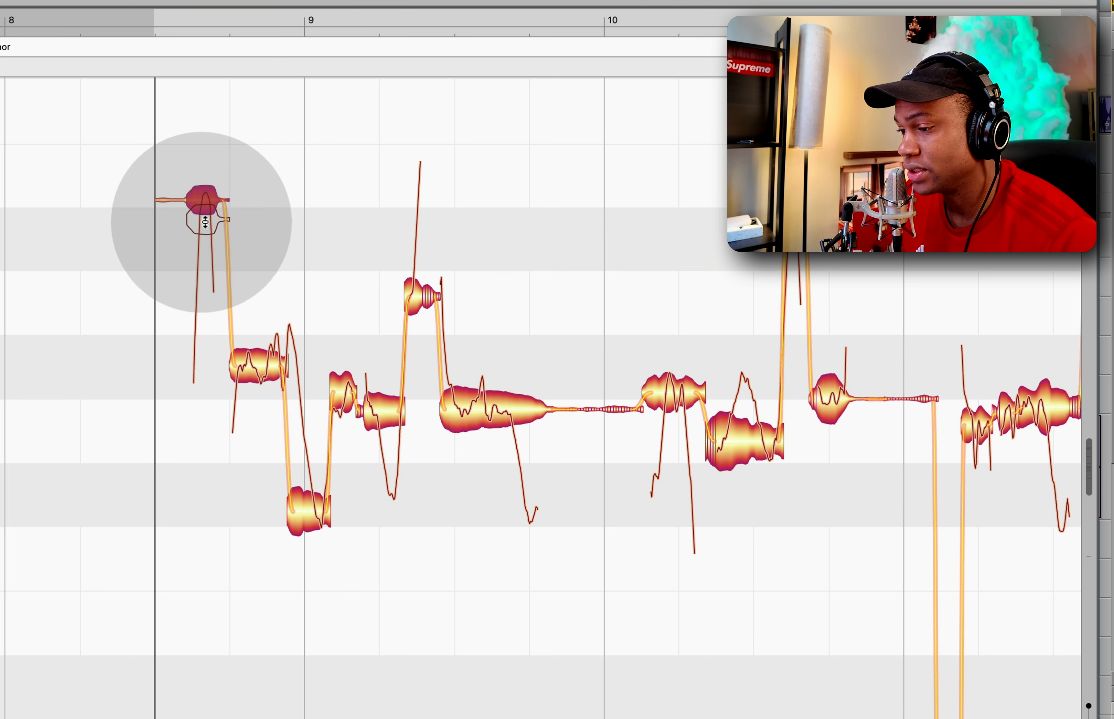
pyautogui.moveTo(205, 223); pyautogui.dragTo(206, 181)
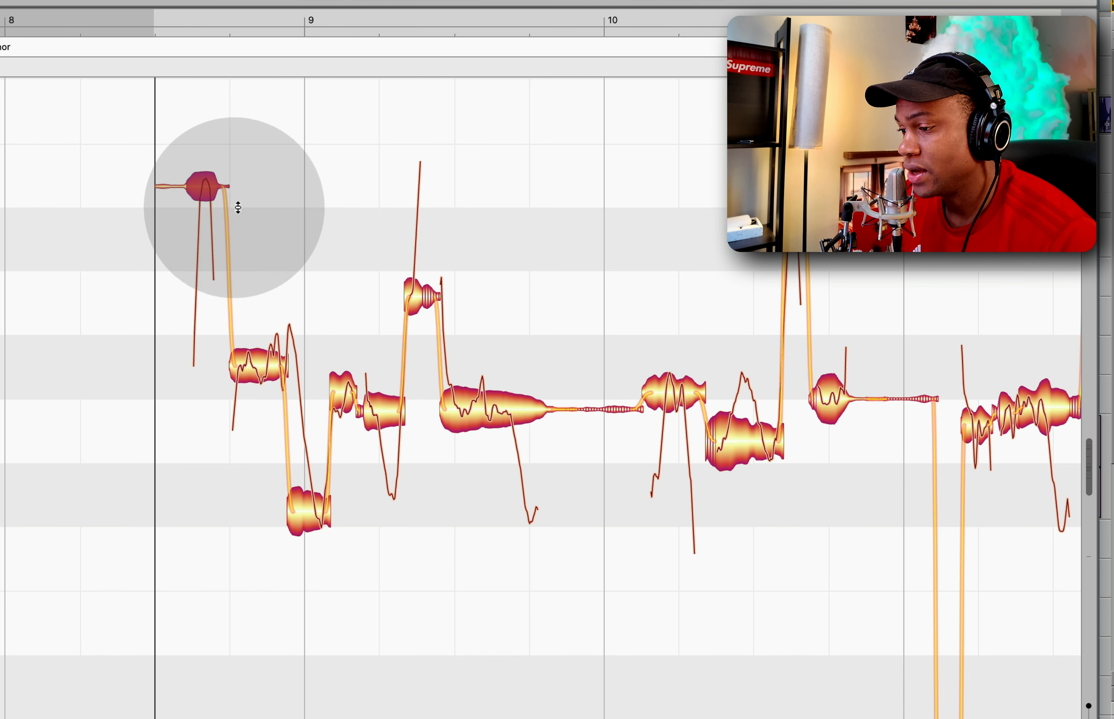
# Step: Try increasing the pitch modulation of the G# note just before bar 9 with the Pitch Modulation Tool
pyautogui.rightClick(300, 133)
pyautogui.click(299, 154)
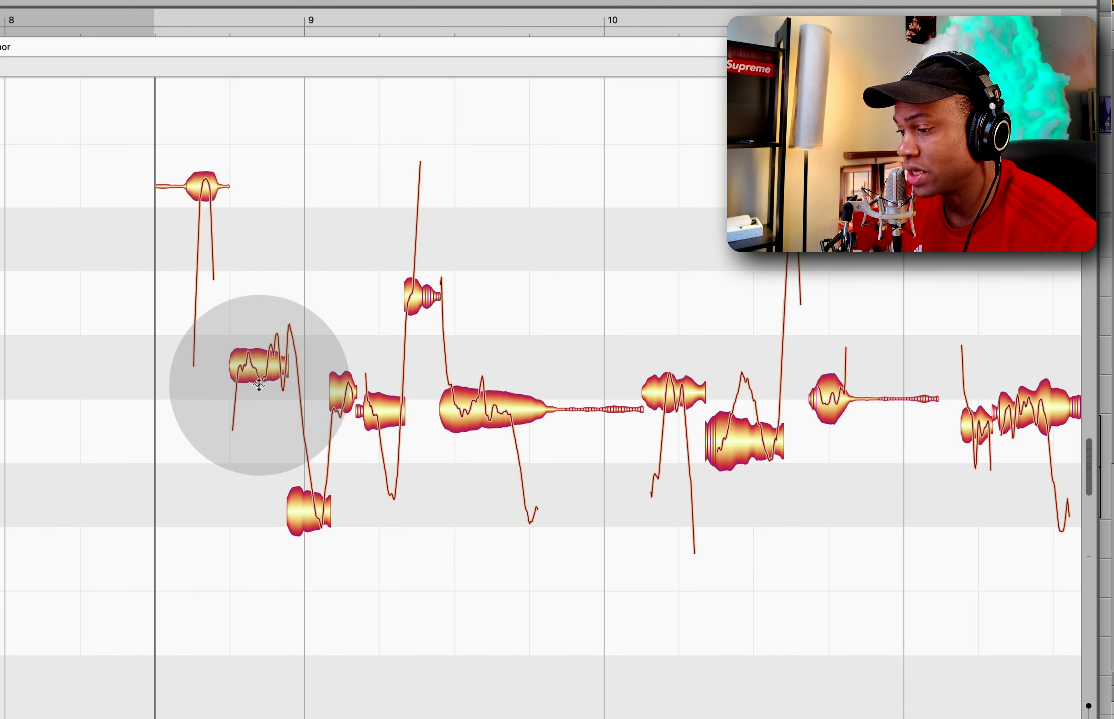
pyautogui.scroll(5, 253, 367)
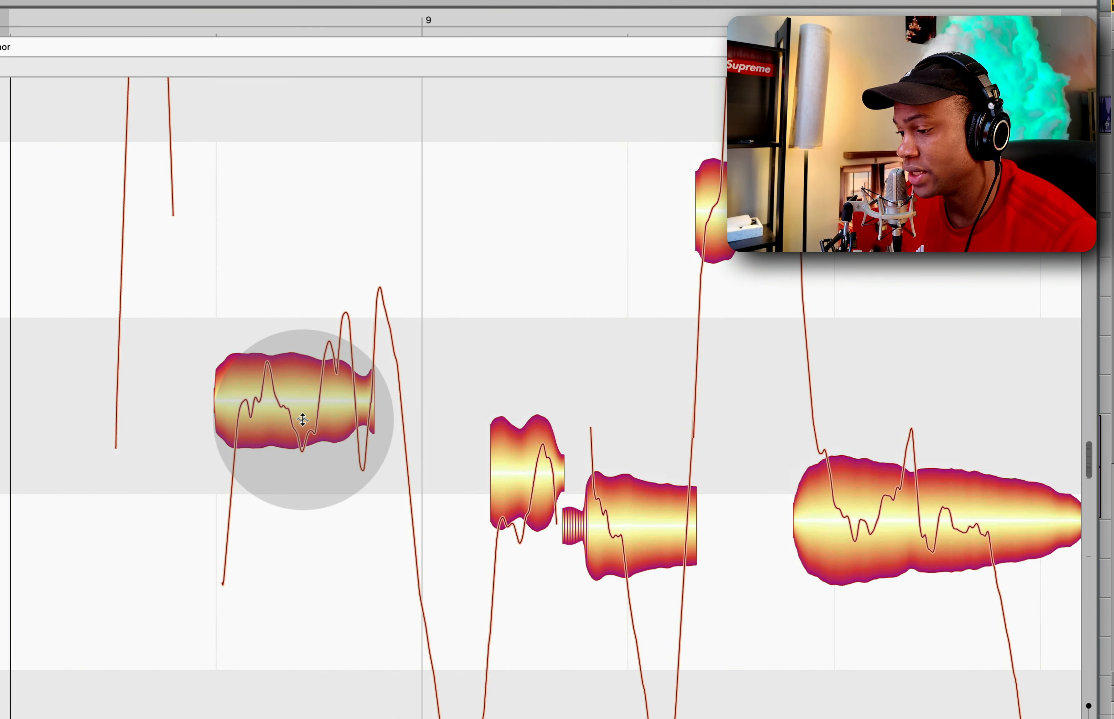
pyautogui.moveTo(302, 399)
pyautogui.mouseDown()
pyautogui.moveTo(296, 463)
pyautogui.moveTo(315, 302)
pyautogui.moveTo(313, 390)
pyautogui.mouseUp()
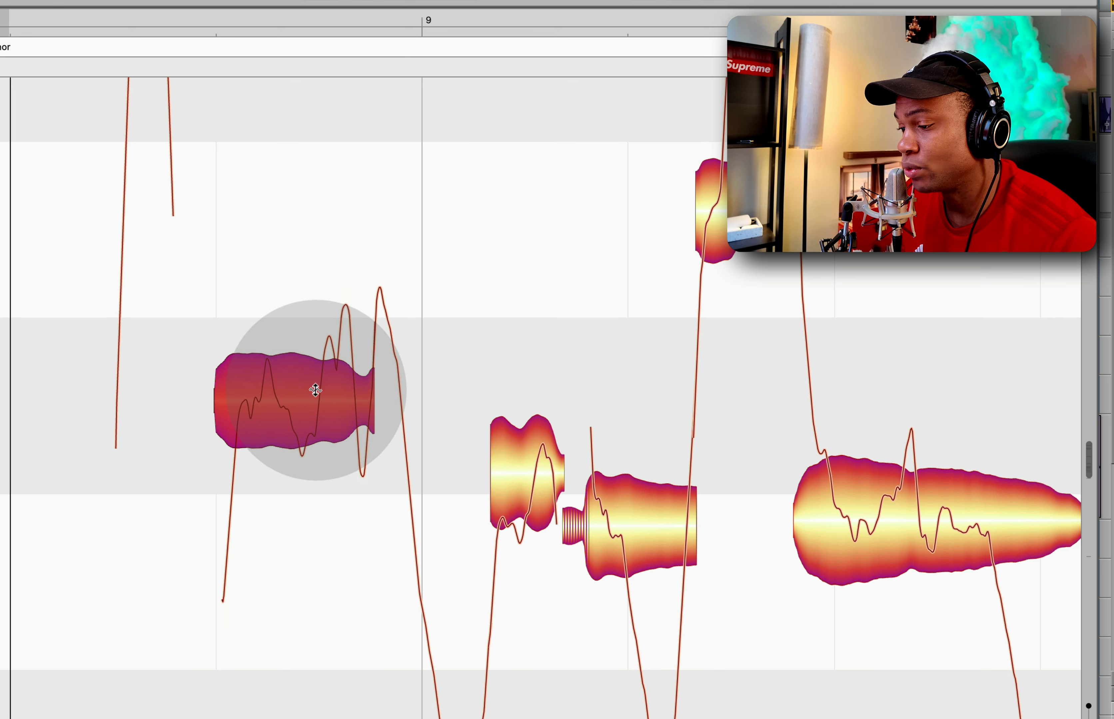
# Step: Try splitting the G# note before bar 9 near its middle with the Note Separation Tool, and undo the split
pyautogui.rightClick(292, 203)
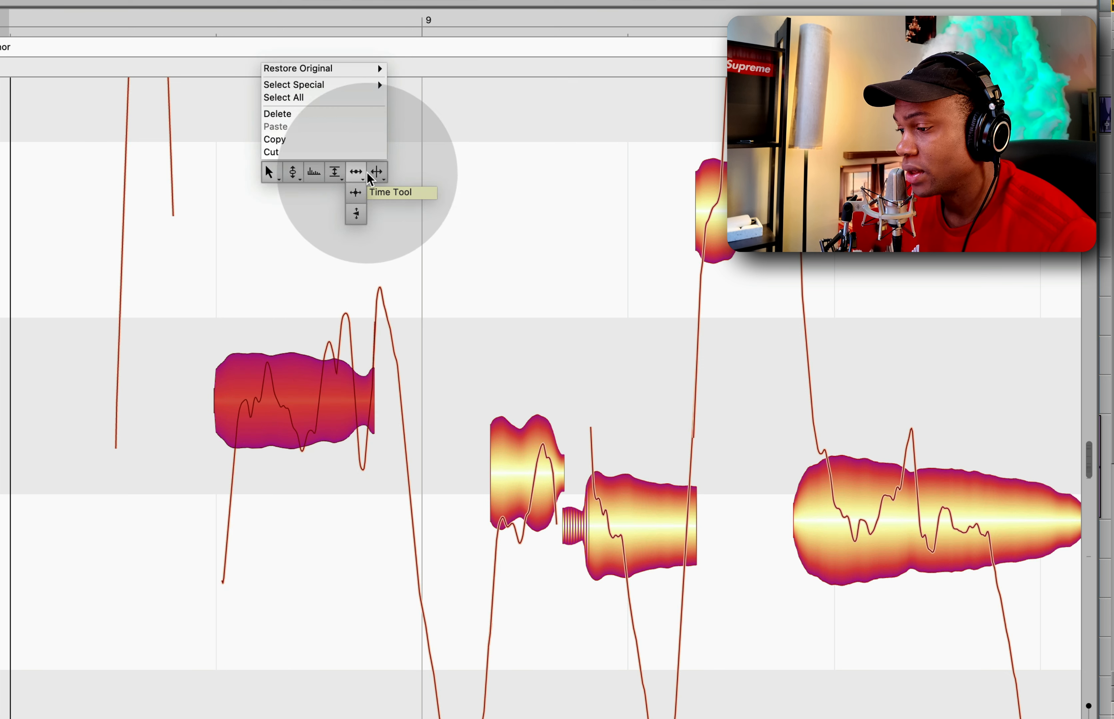
pyautogui.click(373, 192)
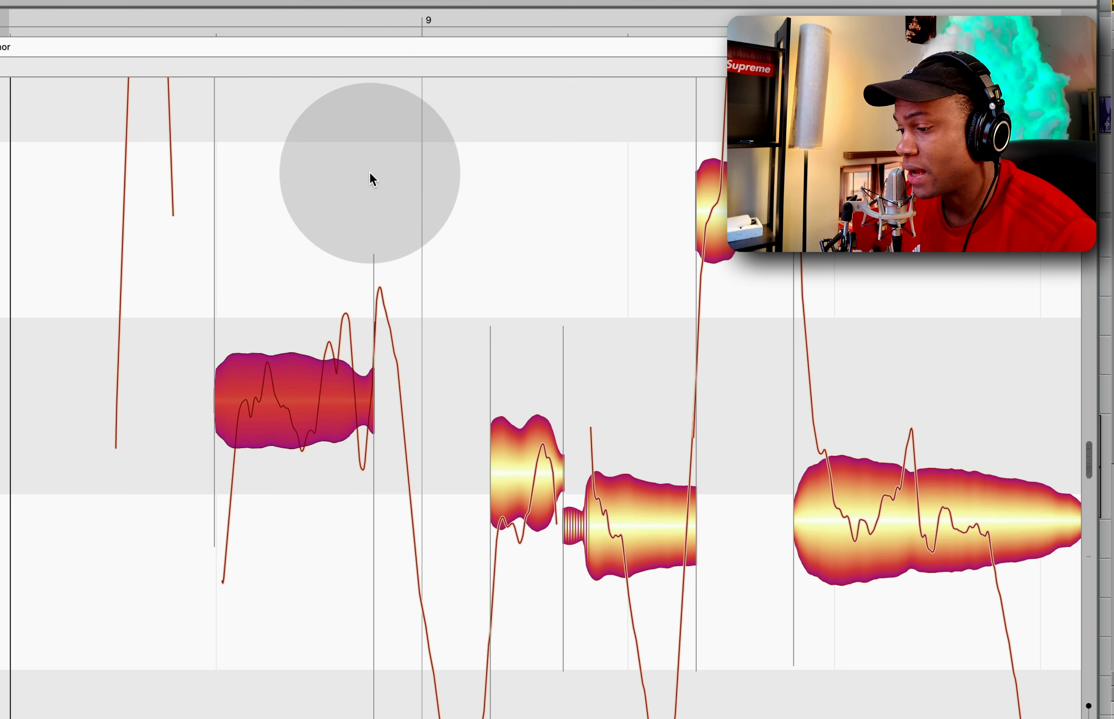
pyautogui.click(299, 397)
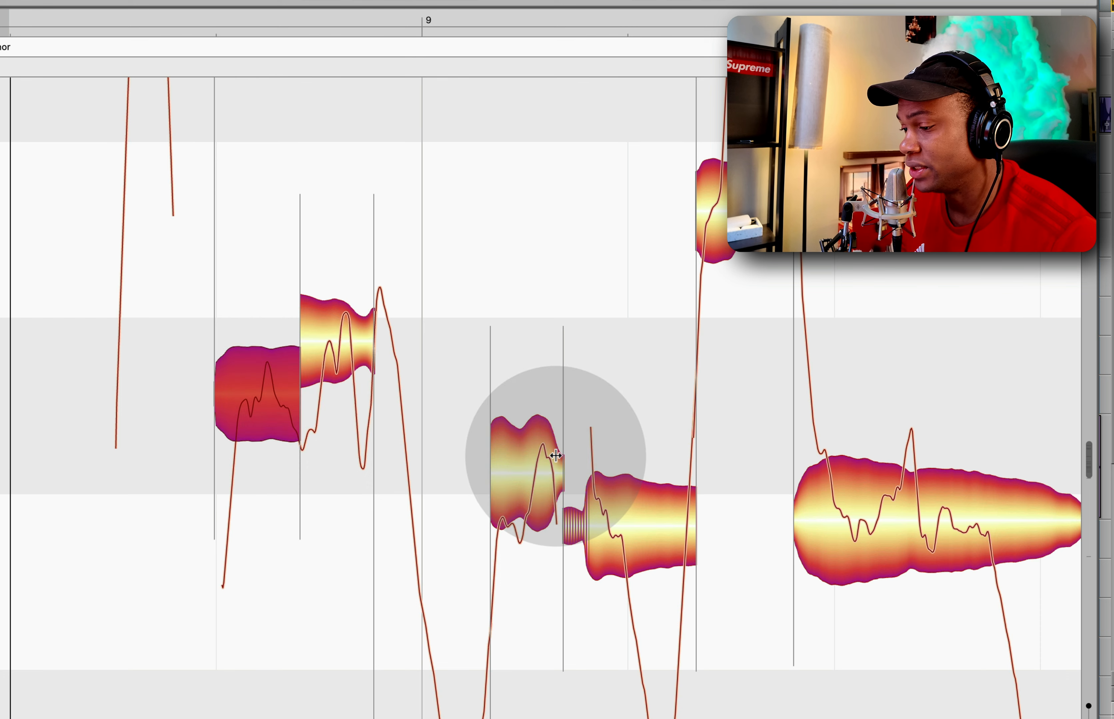
pyautogui.press('super+z')
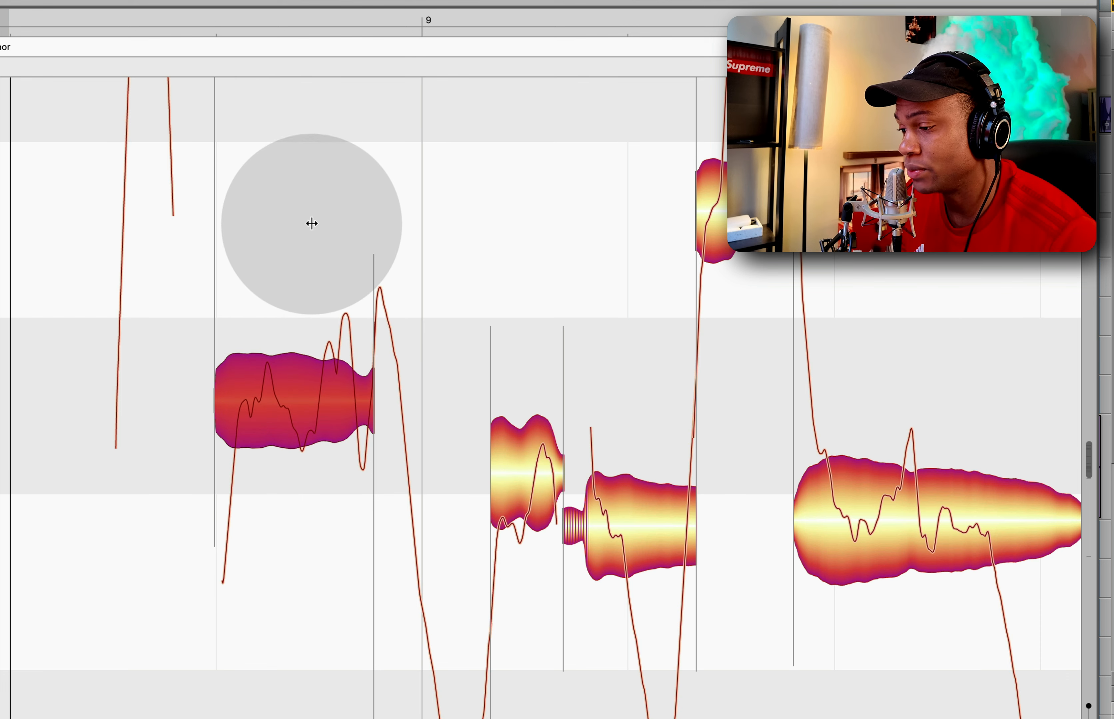
# Step: Review the Pitch Tool options, return to the hand tool and shift the view of the notes around bar 9
pyautogui.rightClick(208, 223)
pyautogui.moveTo(223, 229)
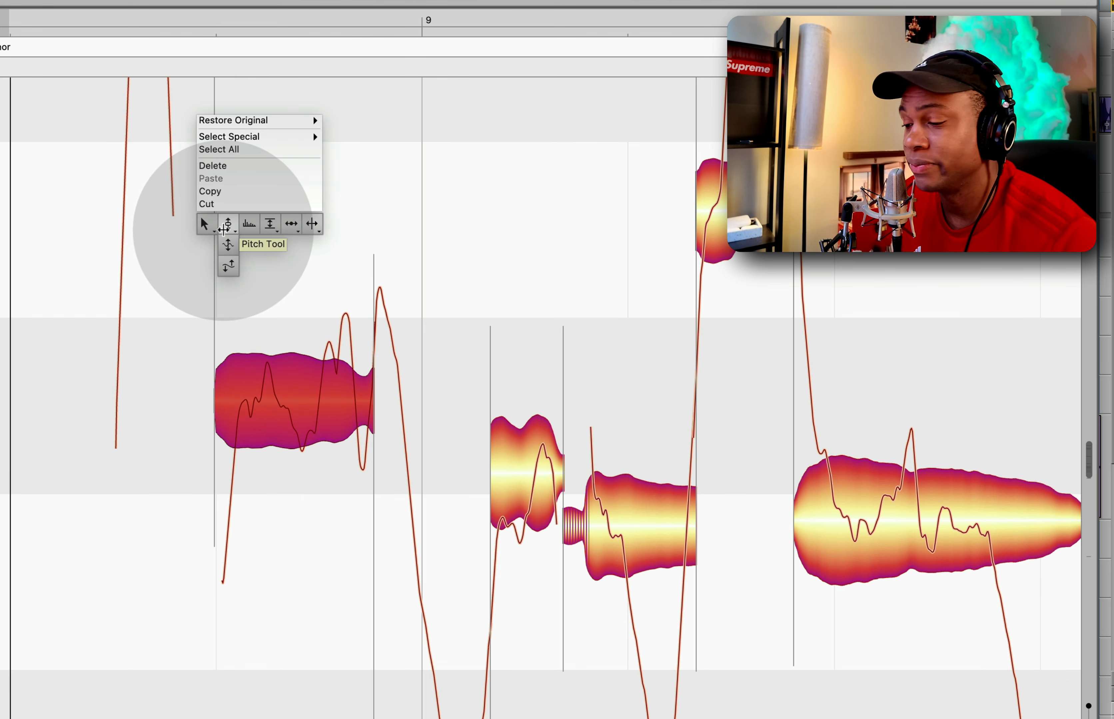
pyautogui.moveTo(285, 228)
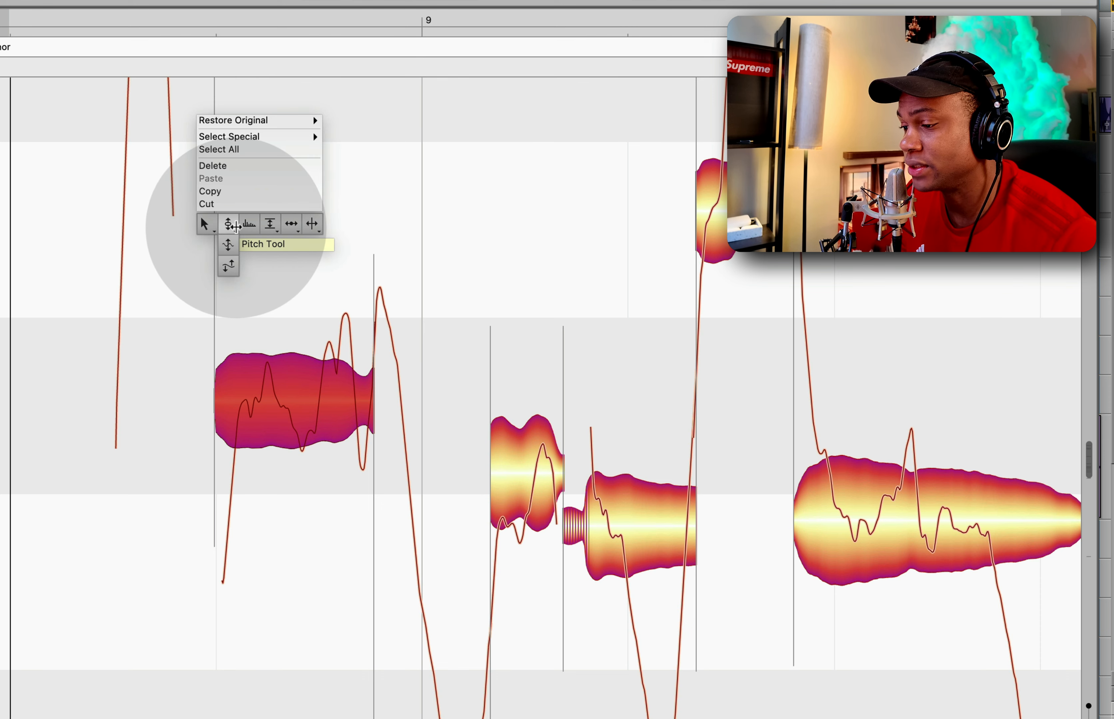
pyautogui.click(236, 226)
pyautogui.rightClick(239, 192)
pyautogui.click(237, 213)
pyautogui.moveTo(245, 207); pyautogui.dragTo(262, 279)
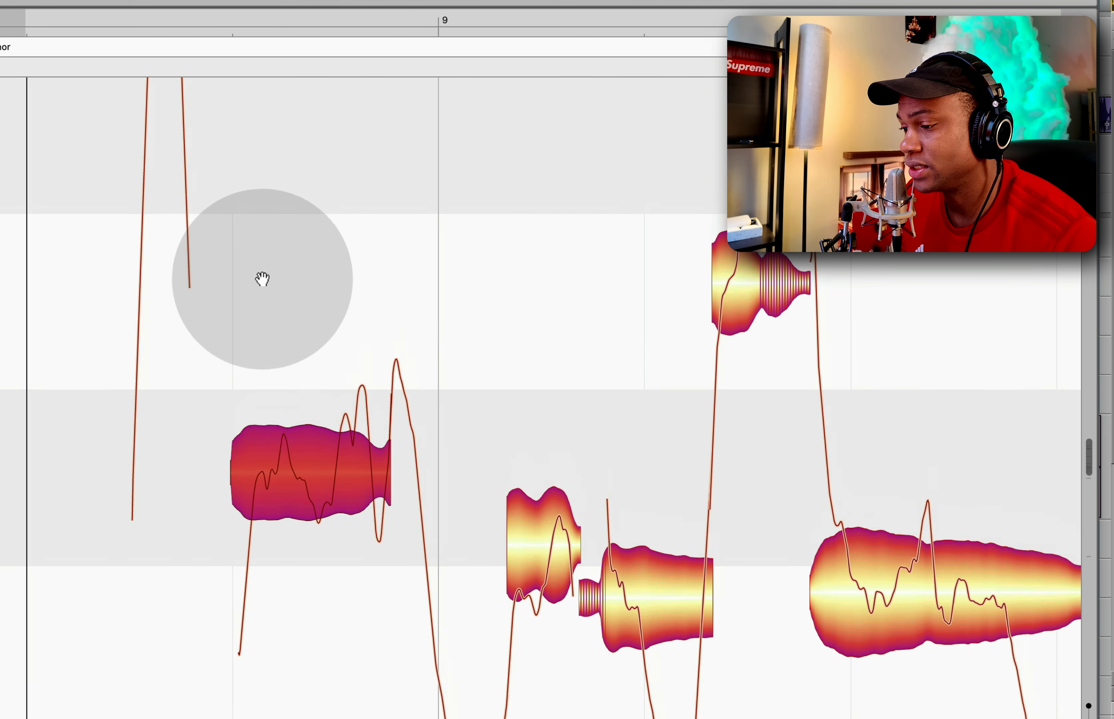
# Step: Play back the phrase around bar 9 with the Pitch Tool active to hear the G# note before the bar
pyautogui.scroll(-5, 262, 279)
pyautogui.moveTo(276, 219)
pyautogui.mouseDown()
pyautogui.moveTo(319, 283)
pyautogui.moveTo(294, 225)
pyautogui.mouseUp()
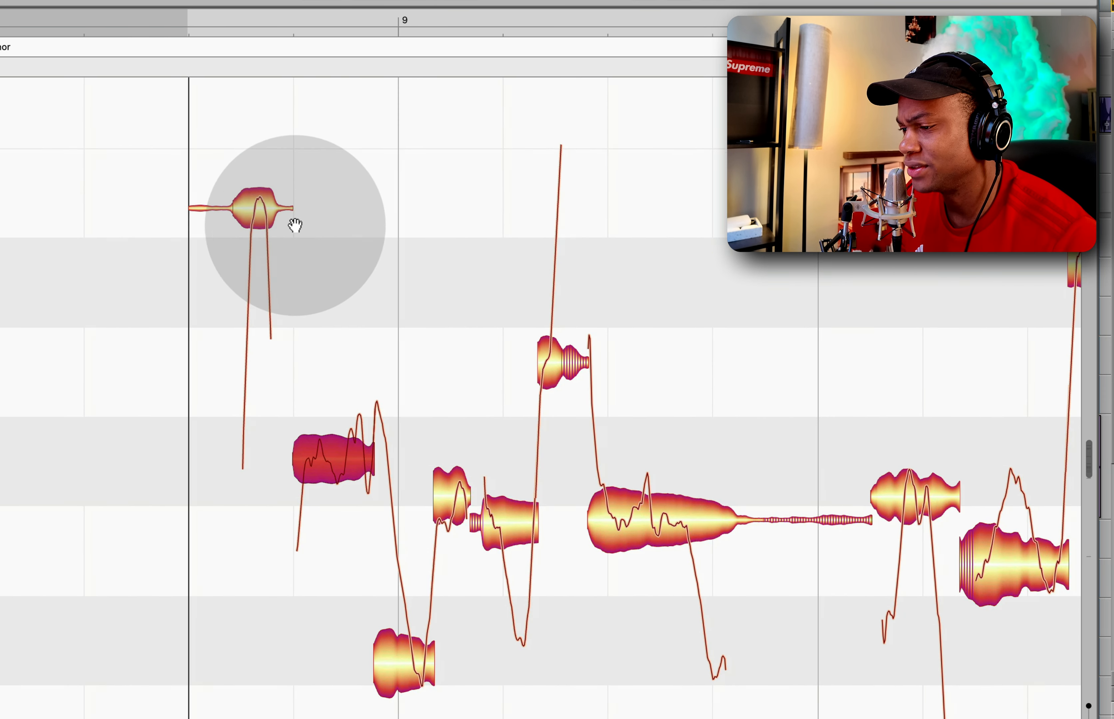
pyautogui.press('F2')
pyautogui.click(67, 154)
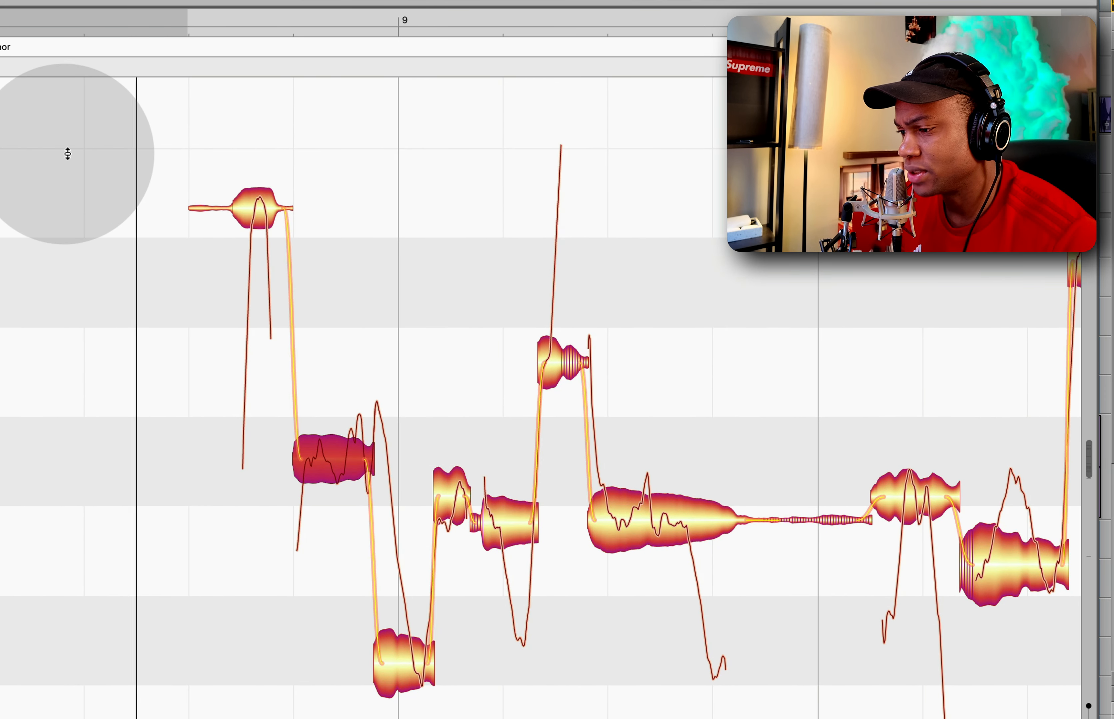
pyautogui.press('space')
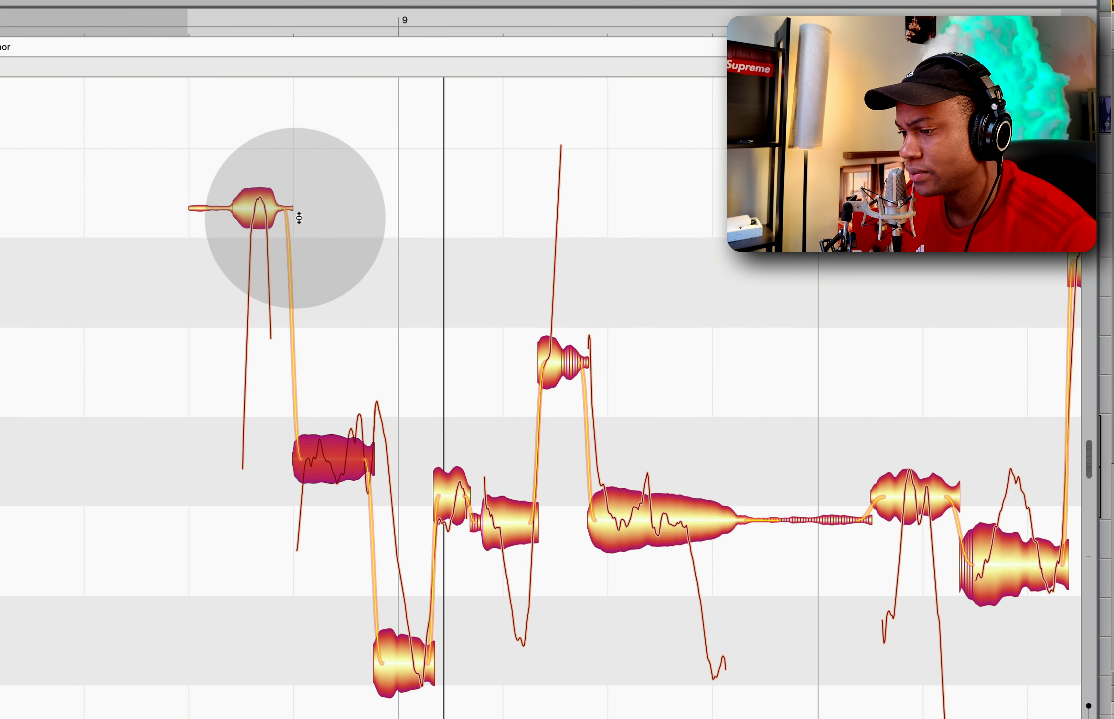
pyautogui.click(152, 162)
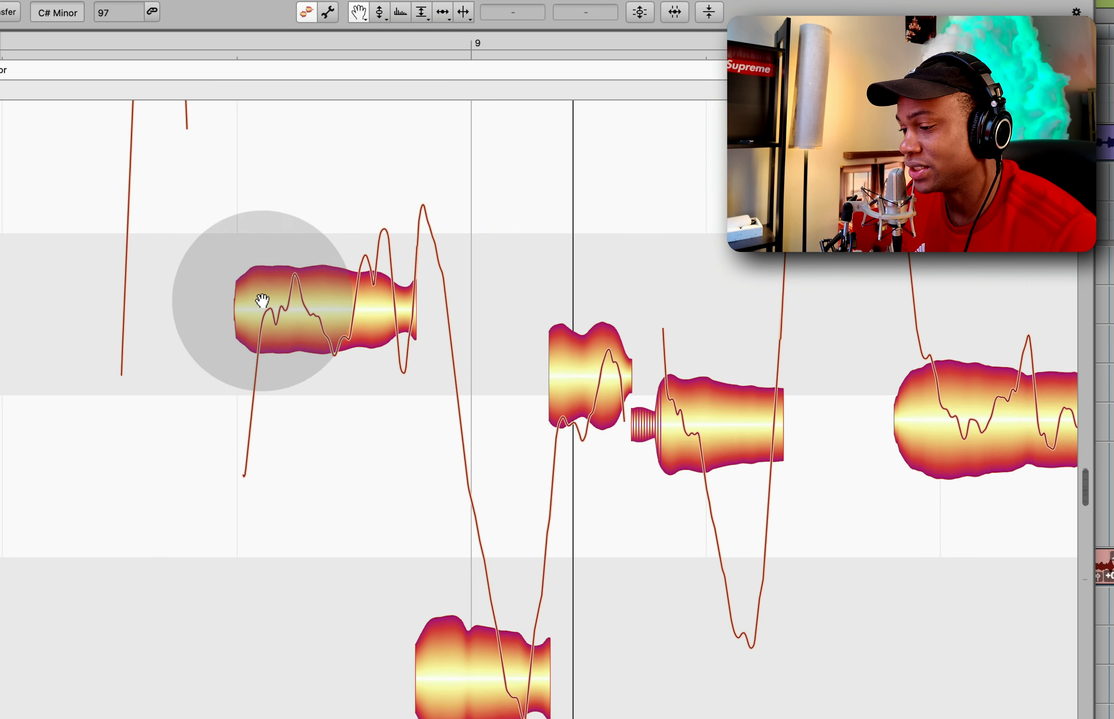
# Step: Split the G# note before bar 9 near its start with the Note Separation Tool
pyautogui.rightClick(187, 372)
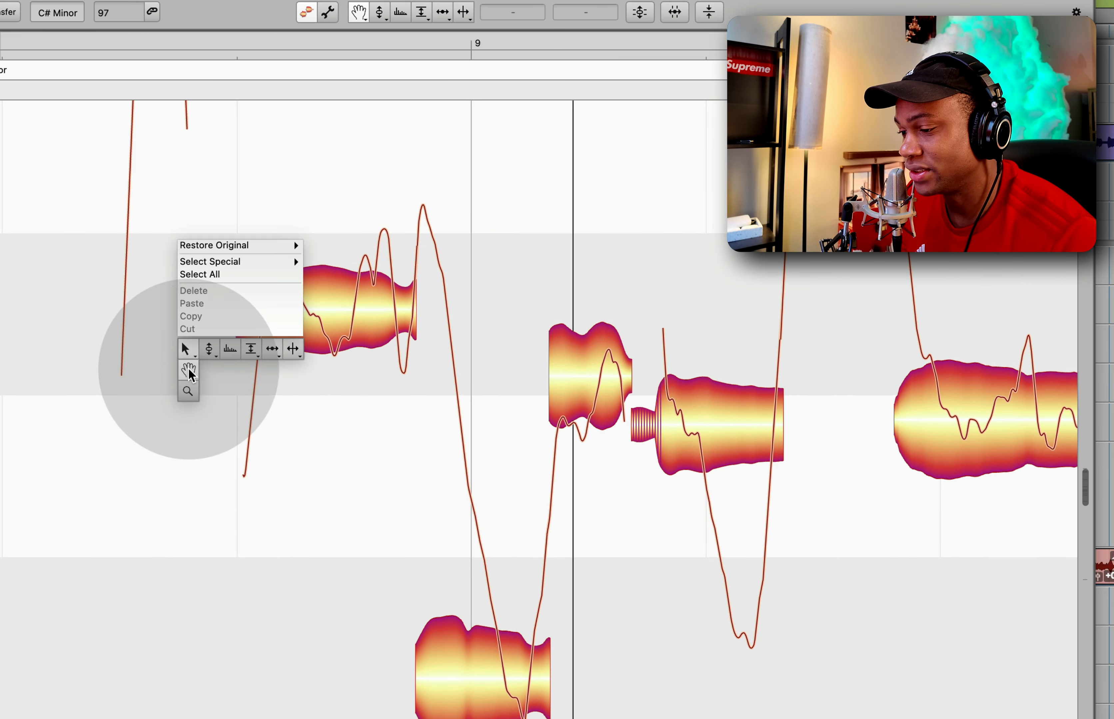
pyautogui.click(291, 367)
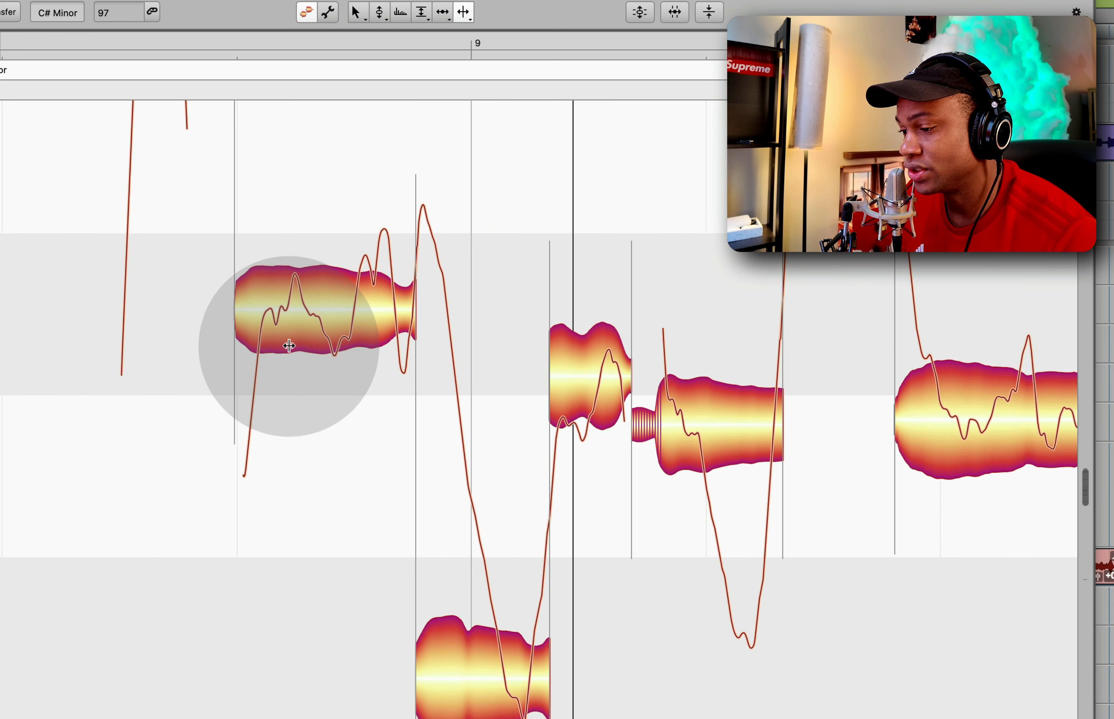
pyautogui.doubleClick(281, 312)
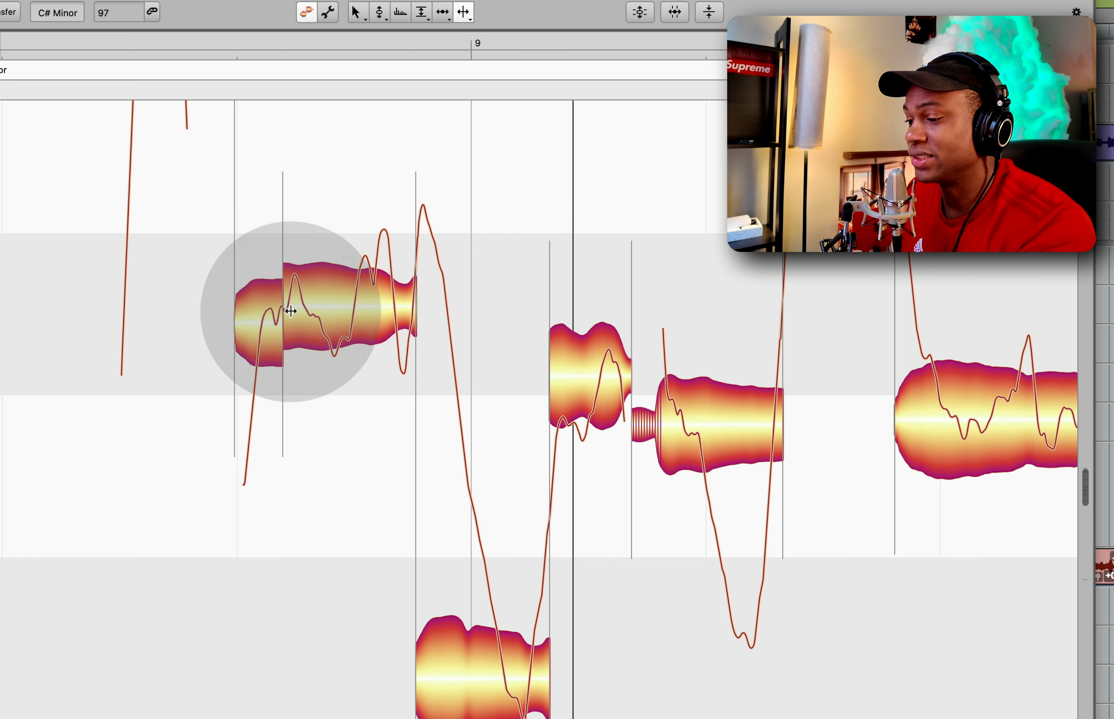
# Step: Raise the short first part of the split G# note to G# 3 +21 ct, reduce its pitch modulation and play it back
pyautogui.rightClick(214, 406)
pyautogui.click(112, 400)
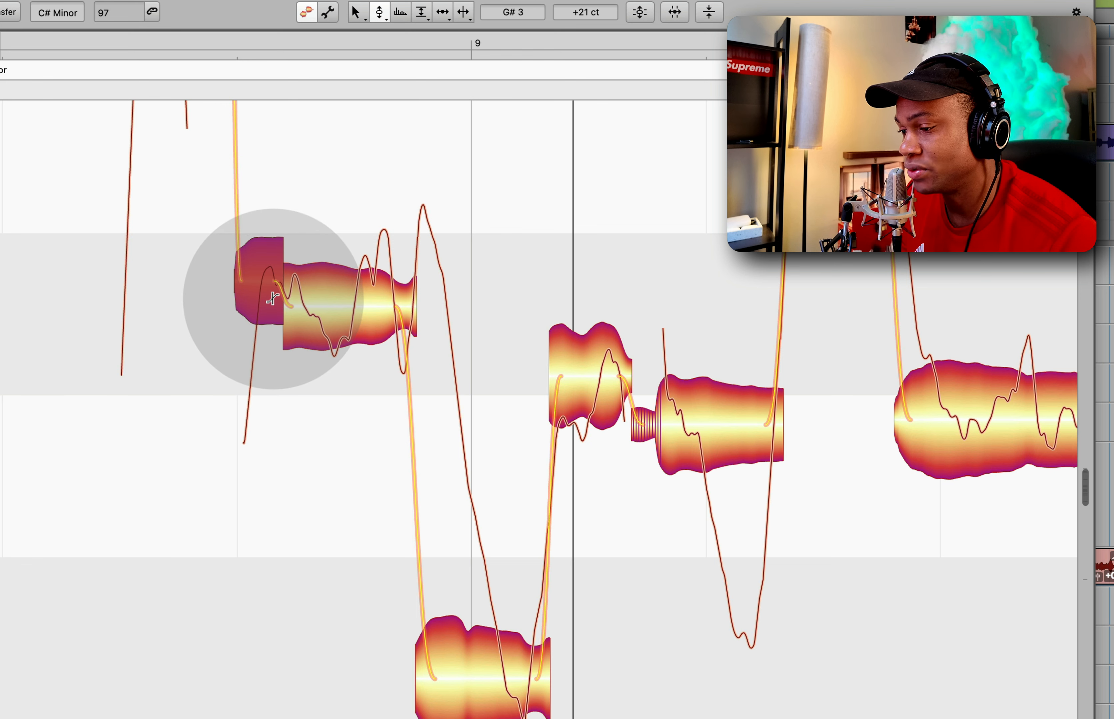
pyautogui.rightClick(206, 311)
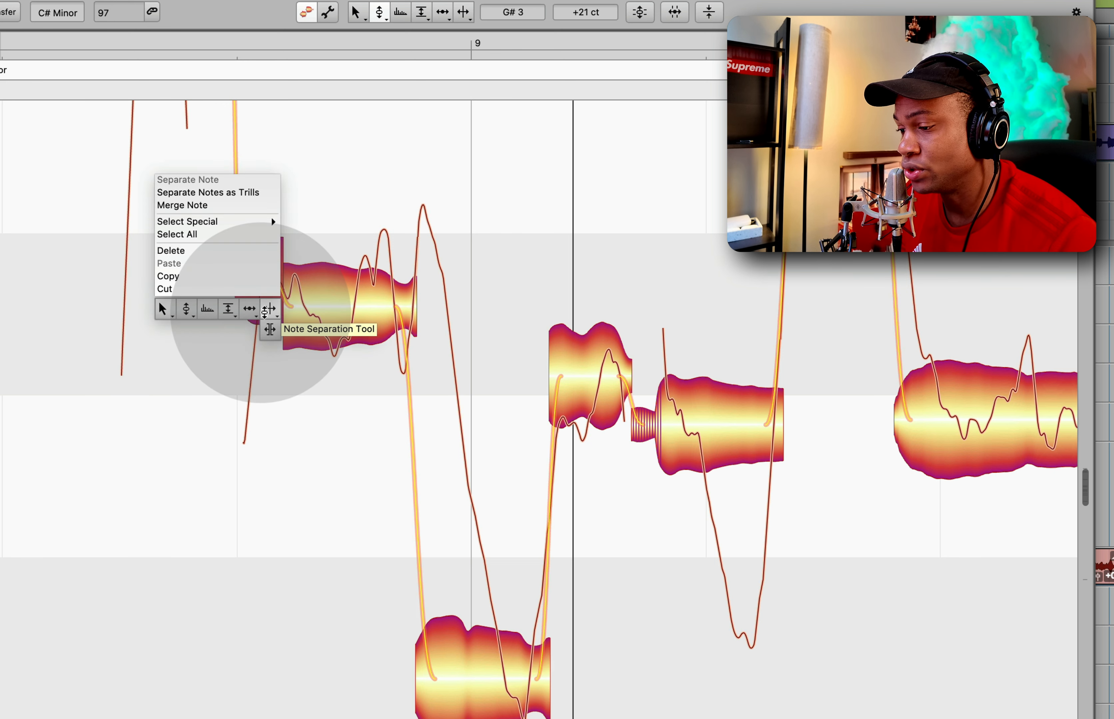
pyautogui.click(186, 330)
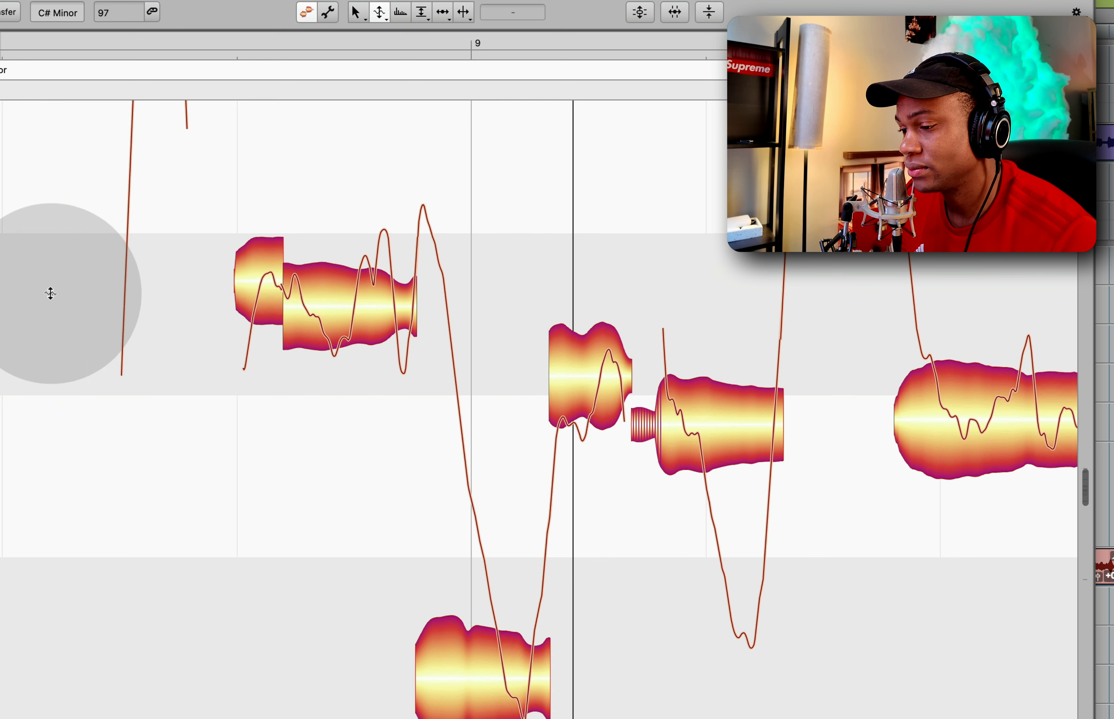
pyautogui.press('space')
pyautogui.moveTo(534, 189); pyautogui.dragTo(457, 141)
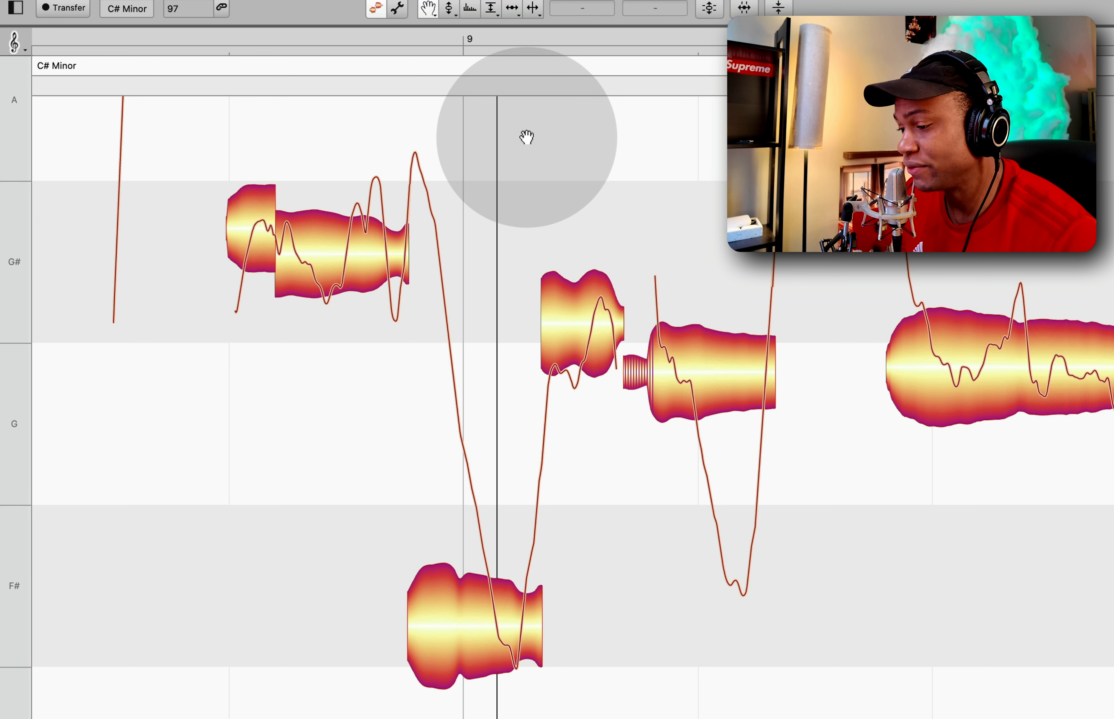
# Step: Raise the F# note at bar 9 to F# 3 +9 ct with the Pitch Tool
pyautogui.rightClick(505, 188)
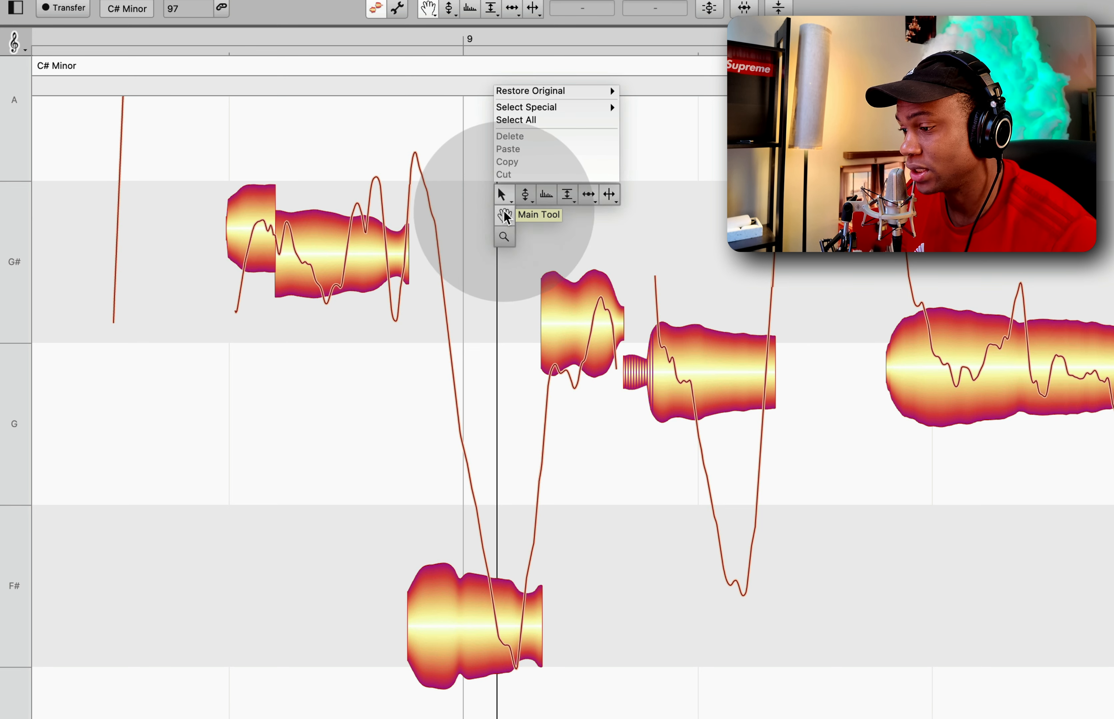
pyautogui.click(505, 215)
pyautogui.scroll(-1, 421, 561)
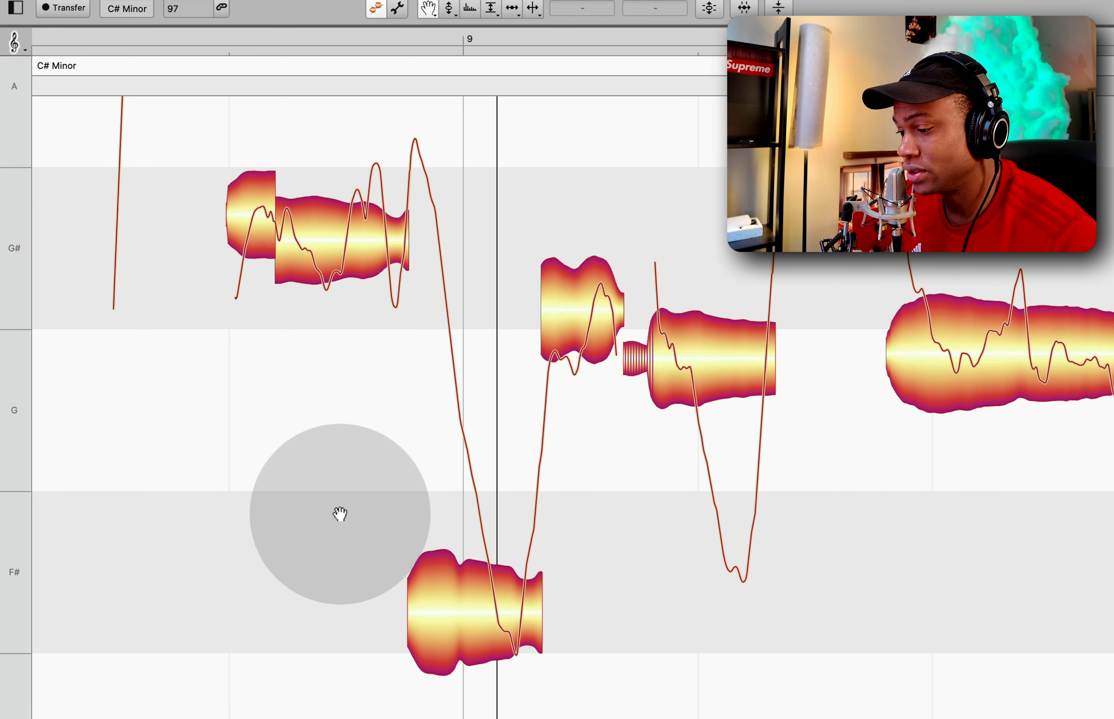
pyautogui.rightClick(352, 472)
pyautogui.click(369, 474)
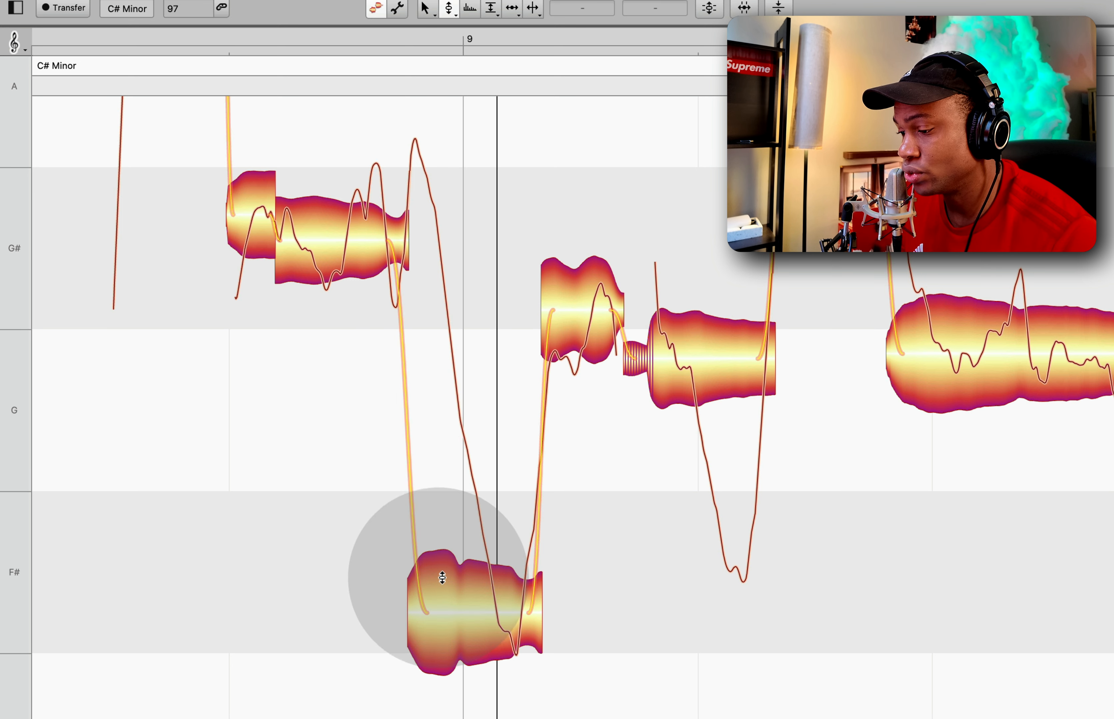
pyautogui.moveTo(449, 608); pyautogui.dragTo(458, 569)
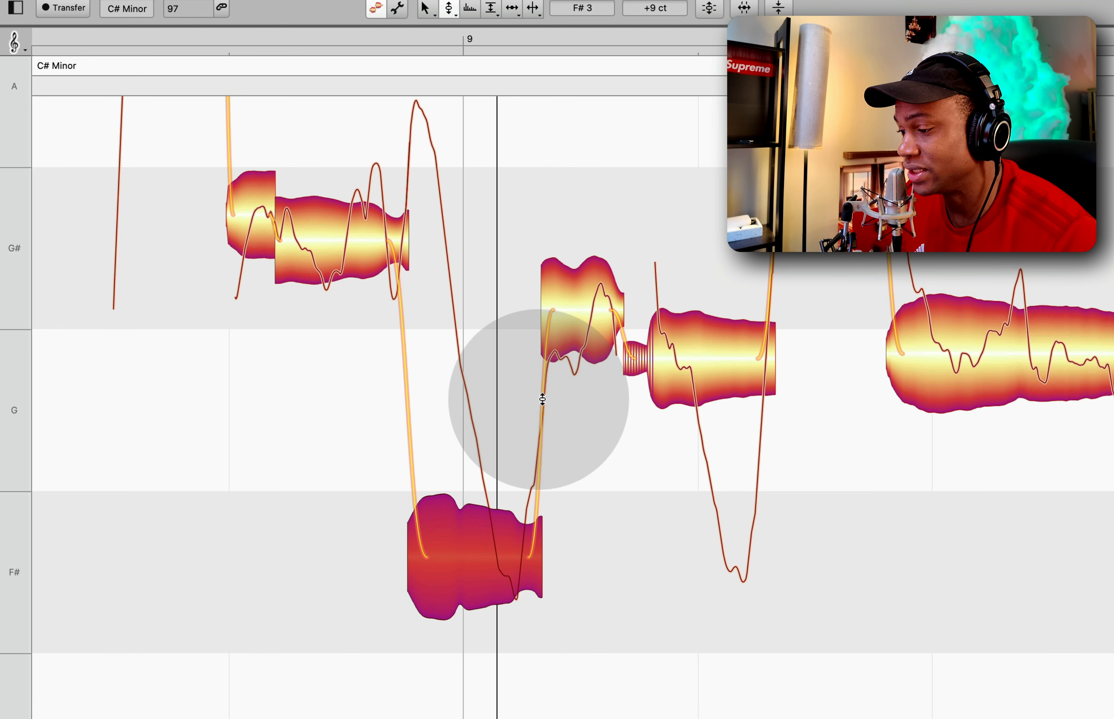
# Step: Split the G# note just after bar 9 at its middle with the Note Separation Tool
pyautogui.scroll(4, 584, 350)
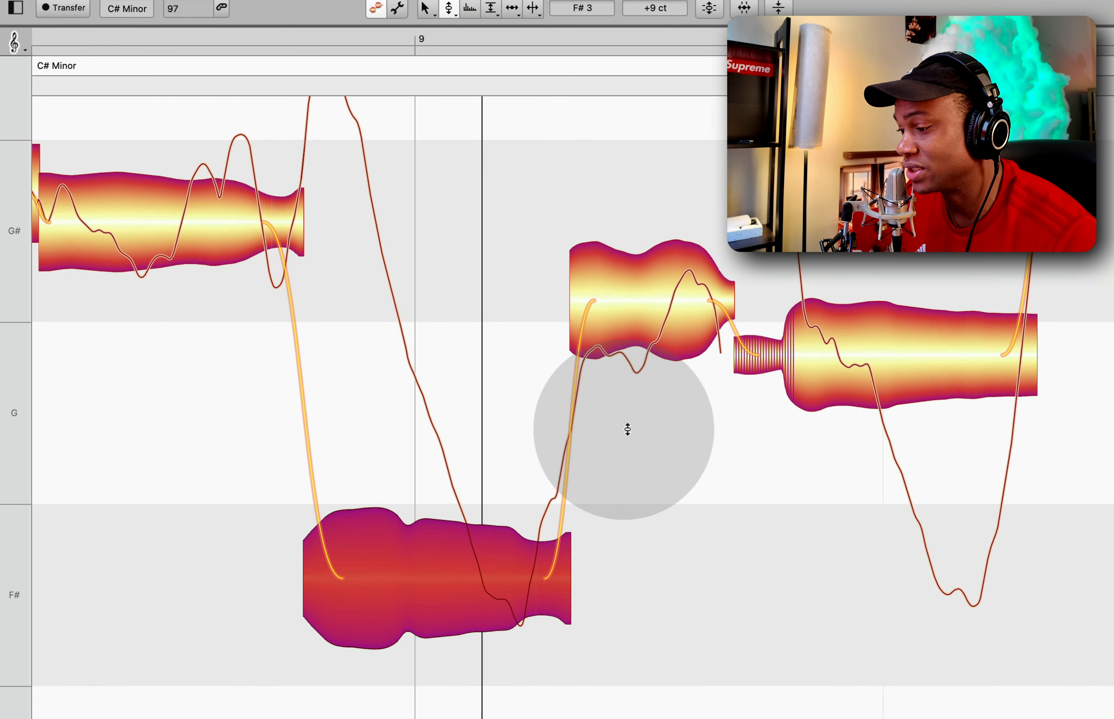
pyautogui.rightClick(626, 438)
pyautogui.click(709, 462)
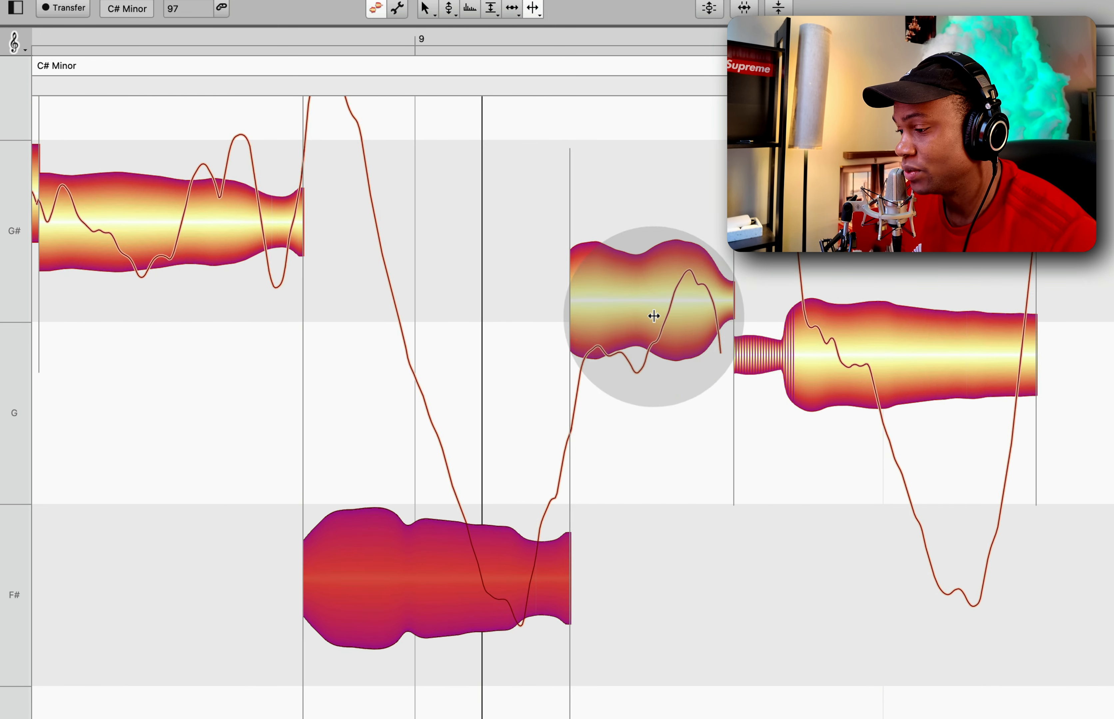
pyautogui.doubleClick(650, 288)
# Step: Move both halves of the split note up within G#, setting the first half to G# 3 -24 ct, and play them back
pyautogui.rightClick(712, 462)
pyautogui.click(631, 465)
pyautogui.click(616, 335)
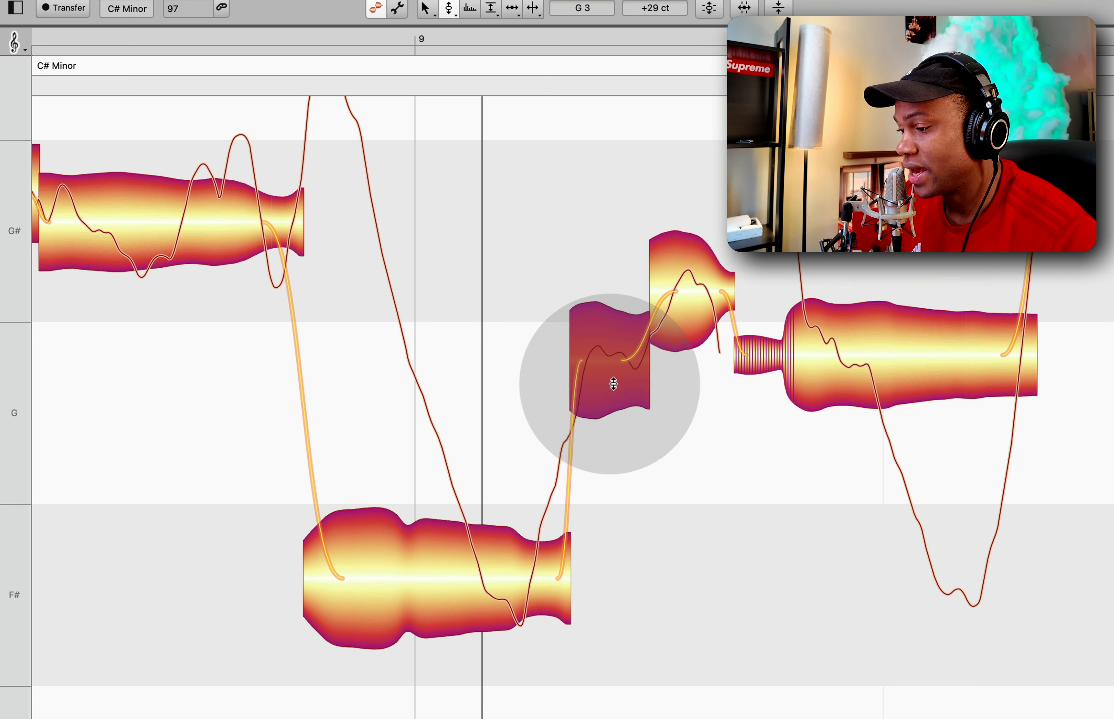
pyautogui.moveTo(613, 385); pyautogui.dragTo(618, 304)
pyautogui.moveTo(692, 317); pyautogui.dragTo(692, 296)
pyautogui.moveTo(623, 311); pyautogui.dragTo(621, 305)
pyautogui.press('space')
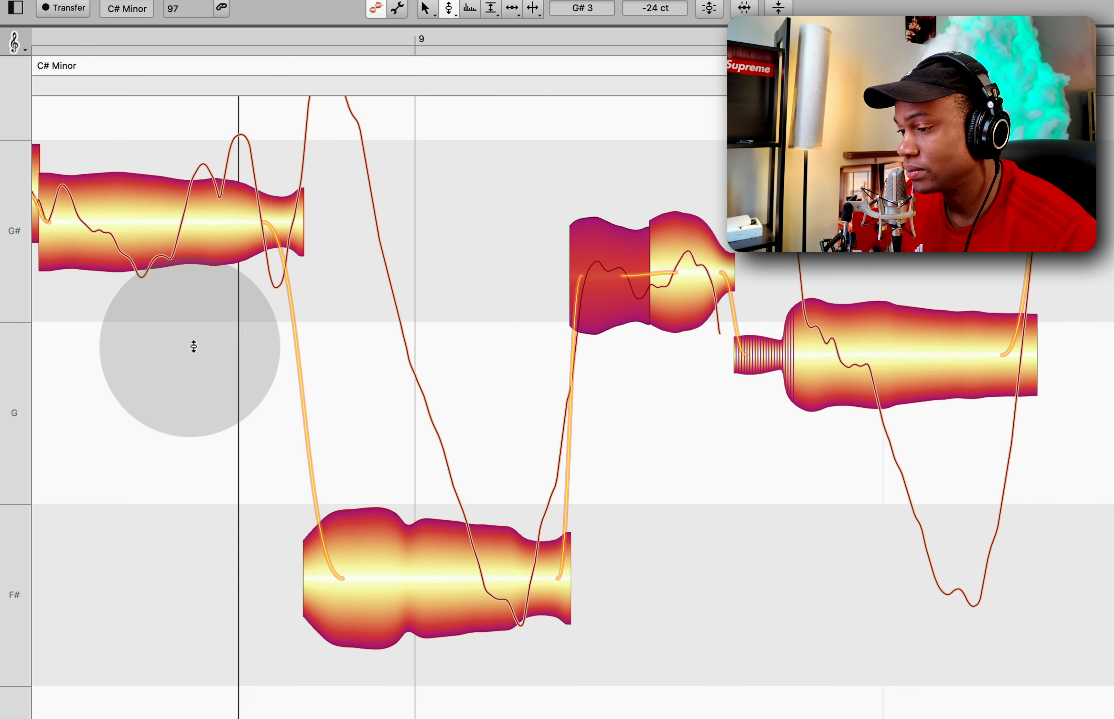
# Step: Lower the F# note at bar 9 to F# 3 +4 ct
pyautogui.scroll(-5, 291, 417)
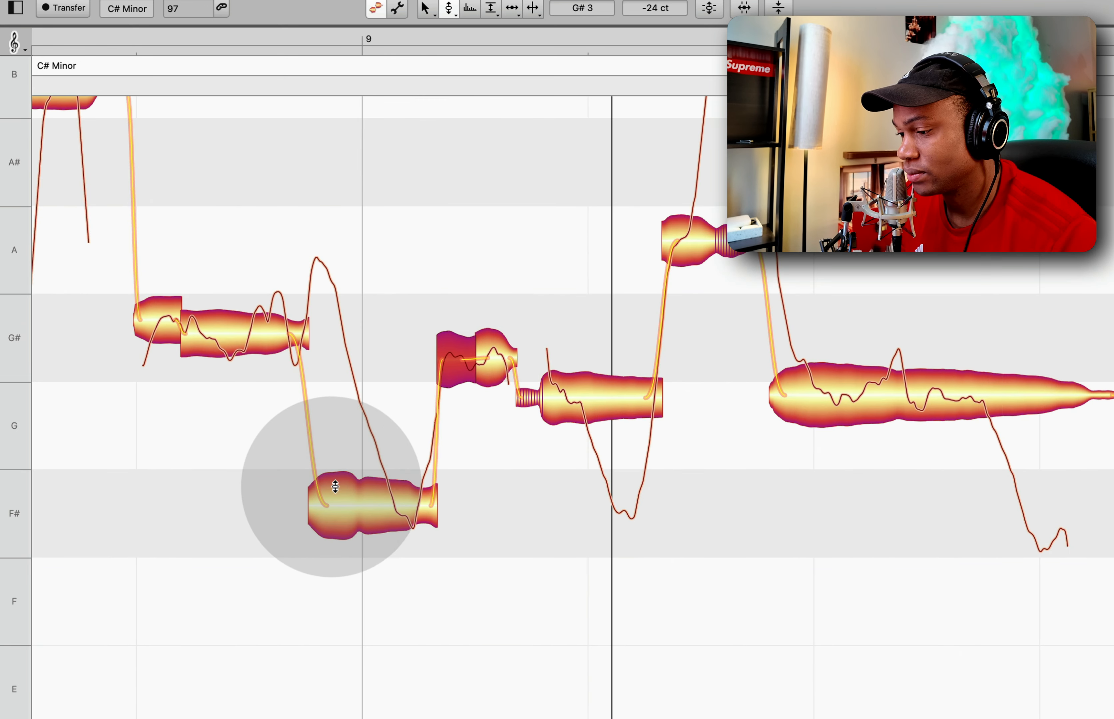
pyautogui.rightClick(352, 502)
pyautogui.click(354, 503)
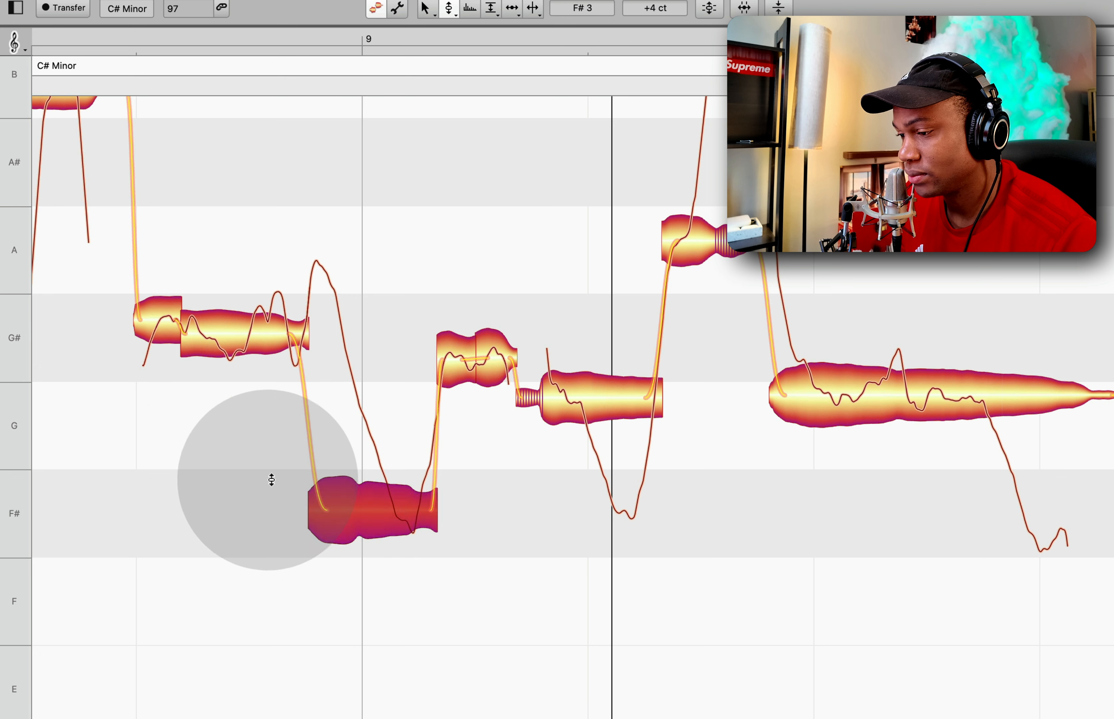
# Step: Separate the F# note at bar 9 into three parts along its falling pitch curve with the Note Separation Tool
pyautogui.click(246, 471)
pyautogui.rightClick(233, 468)
pyautogui.click(286, 489)
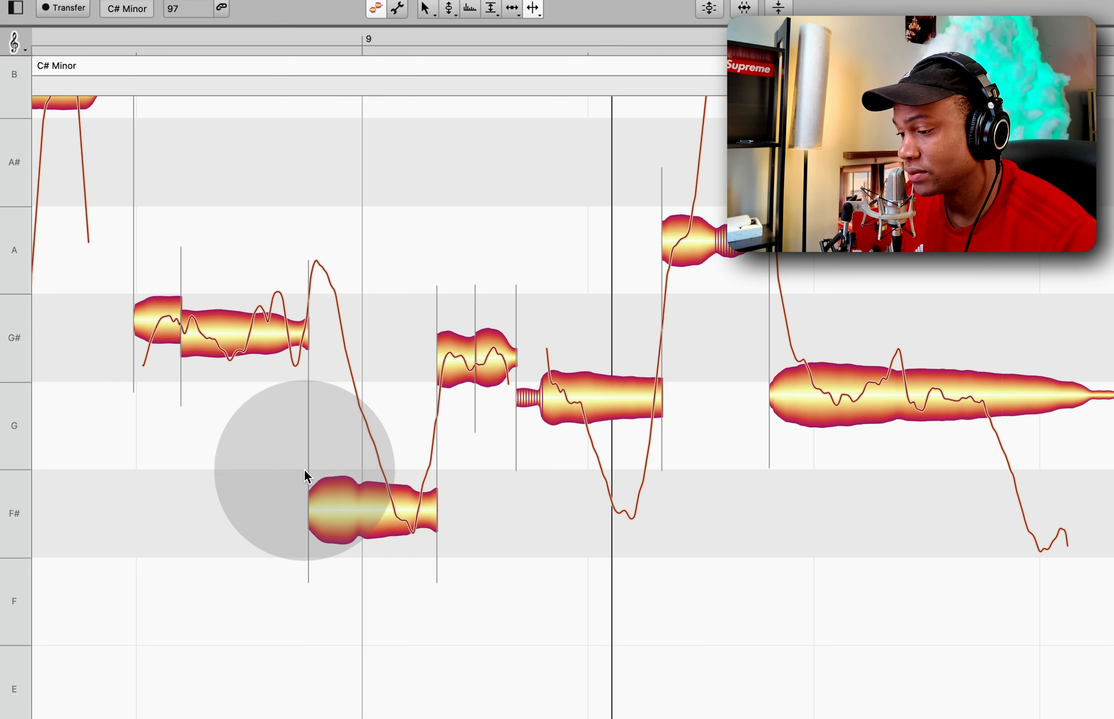
pyautogui.click(378, 512)
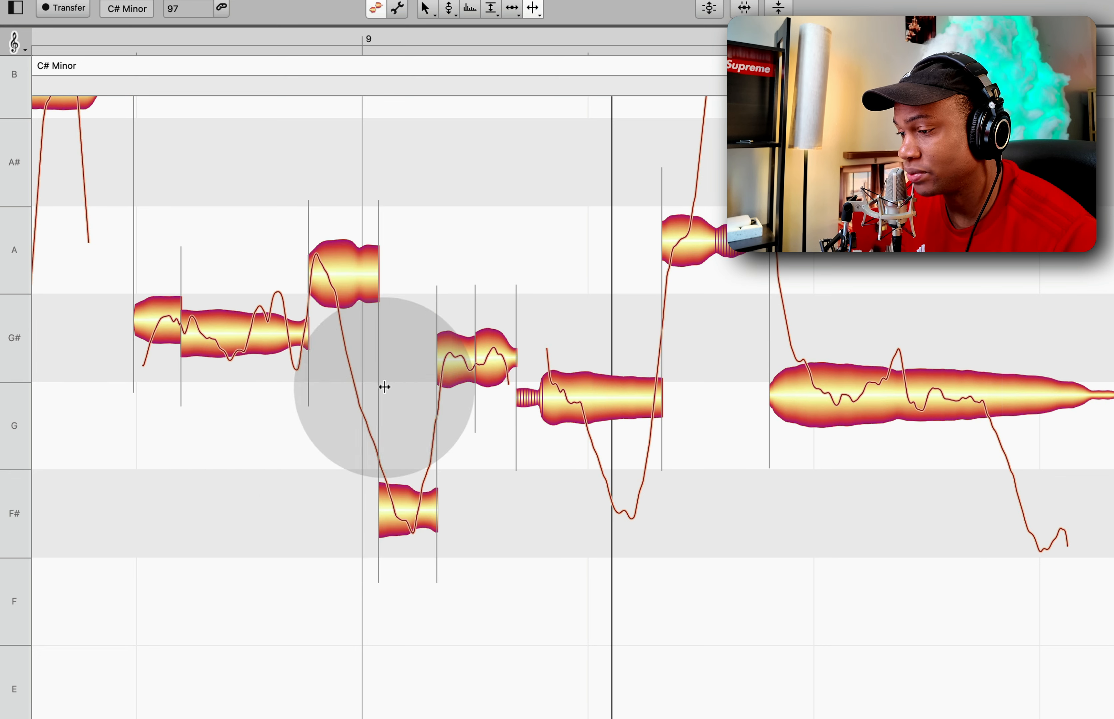
pyautogui.doubleClick(342, 273)
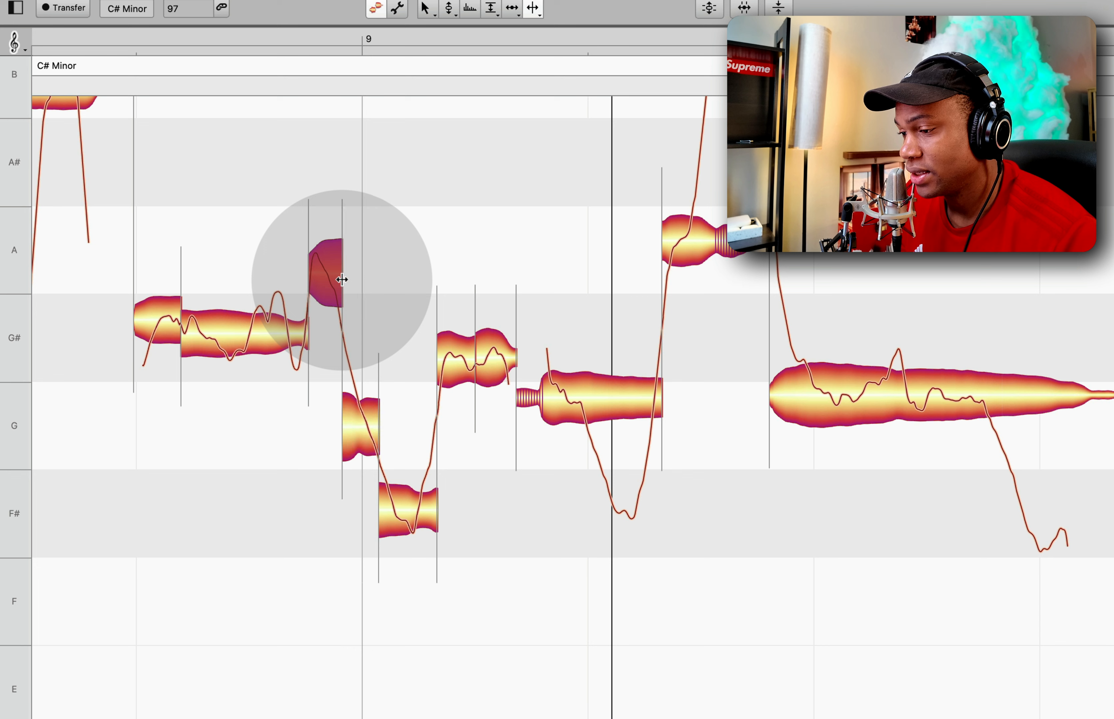
# Step: Lower the first part of the separated note from A to G# 3 +20 ct and play back the phrase
pyautogui.rightClick(512, 242)
pyautogui.click(436, 247)
pyautogui.moveTo(323, 261); pyautogui.dragTo(330, 305)
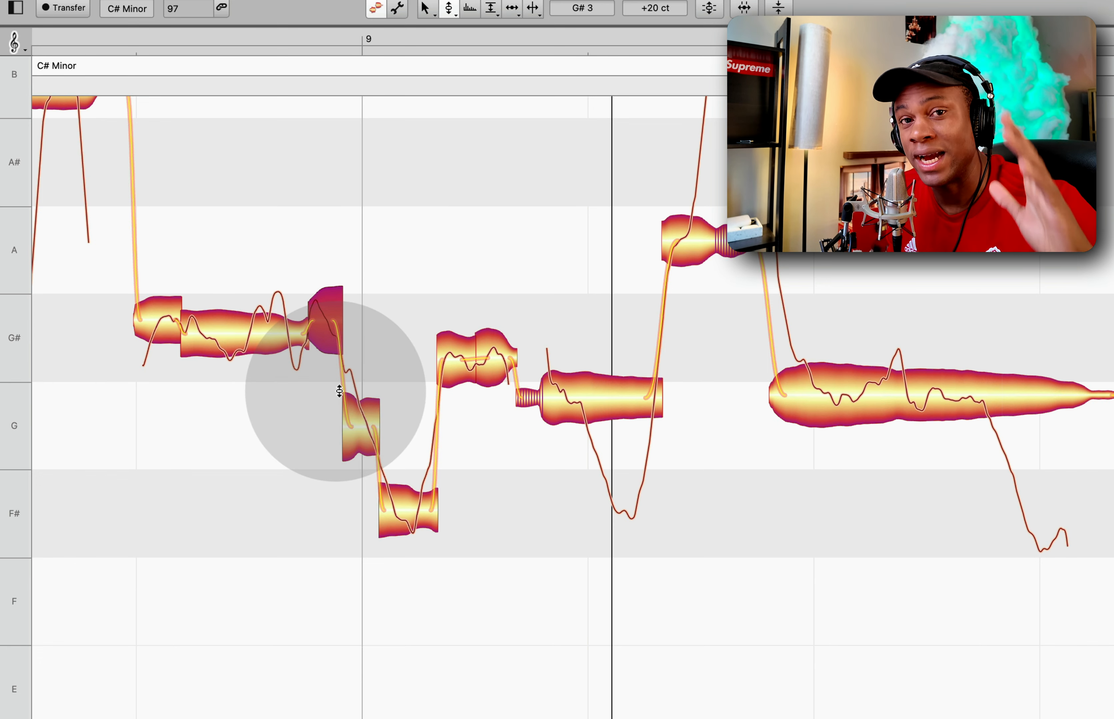
pyautogui.press('space')
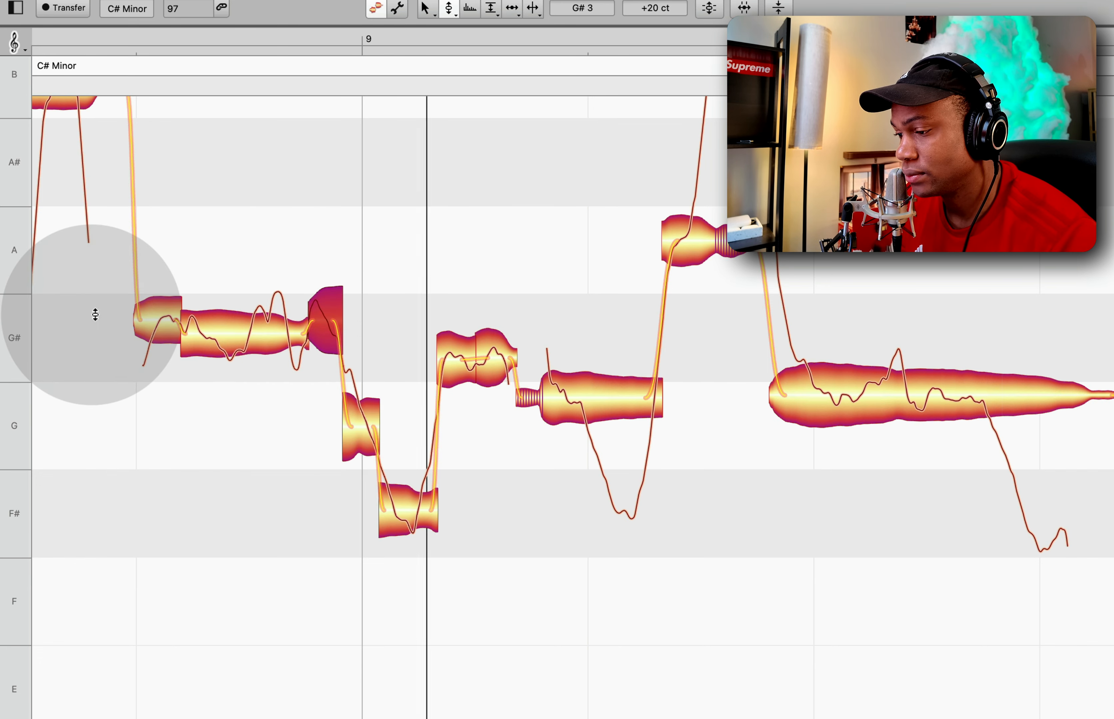
pyautogui.press('space')
# Step: Raise both halves of the G# note after bar 9 slightly, bringing the first half to G# 3 -10 ct
pyautogui.click(576, 467)
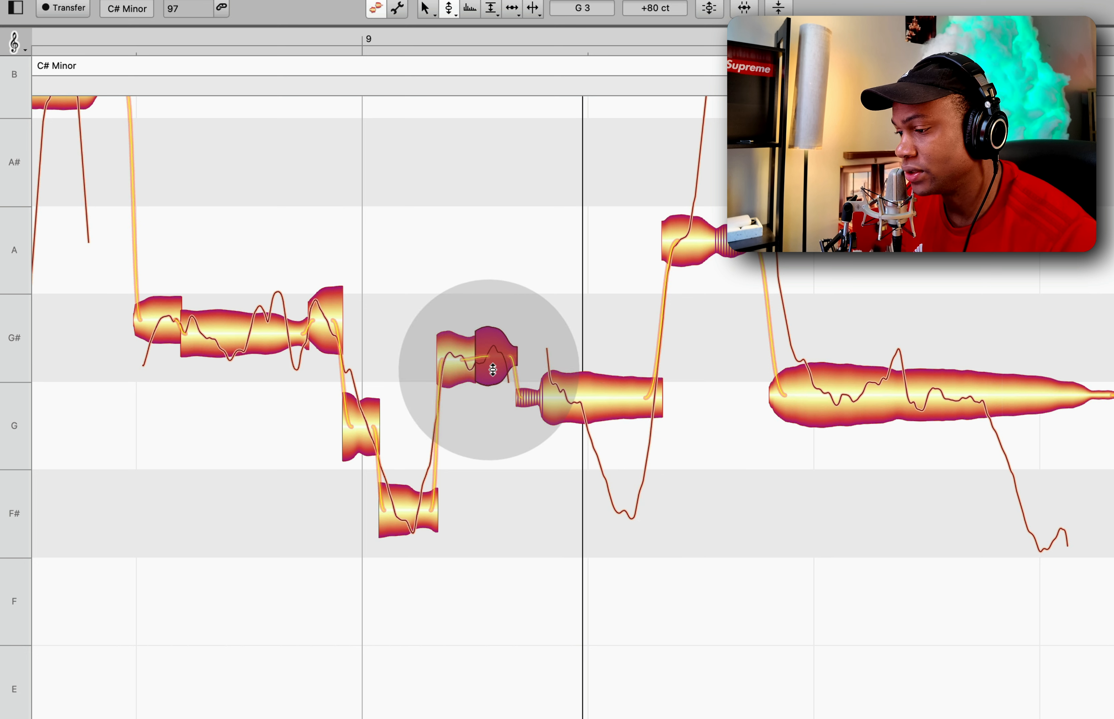
pyautogui.moveTo(493, 369); pyautogui.dragTo(493, 362)
pyautogui.click(450, 298)
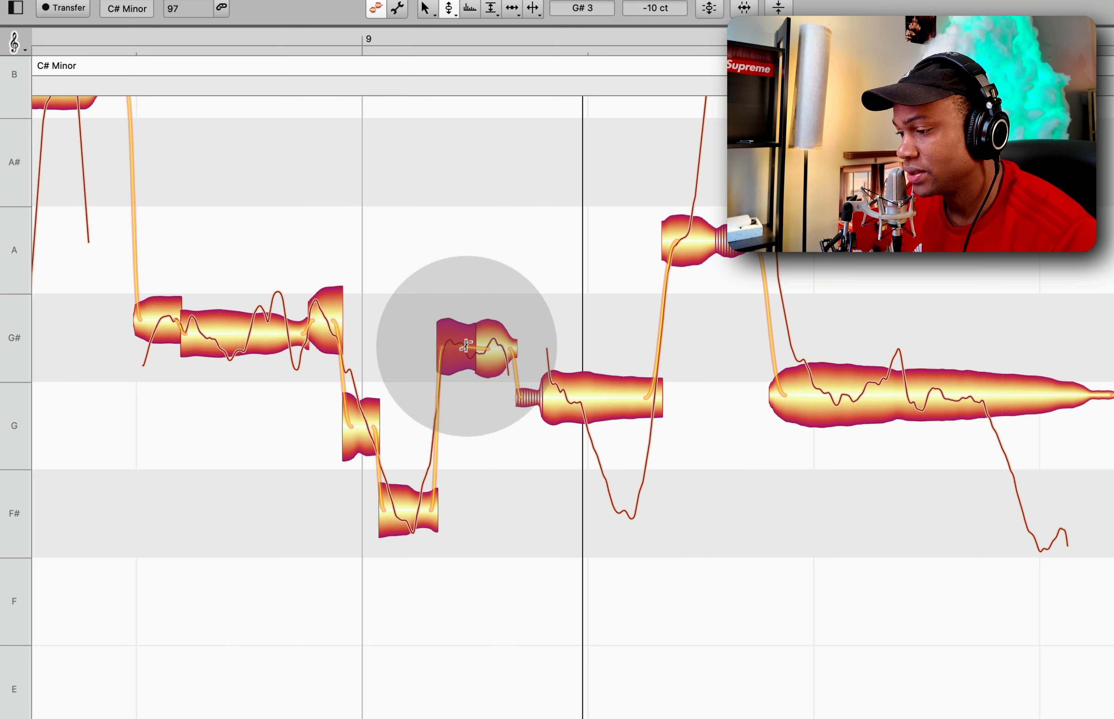
pyautogui.click(599, 346)
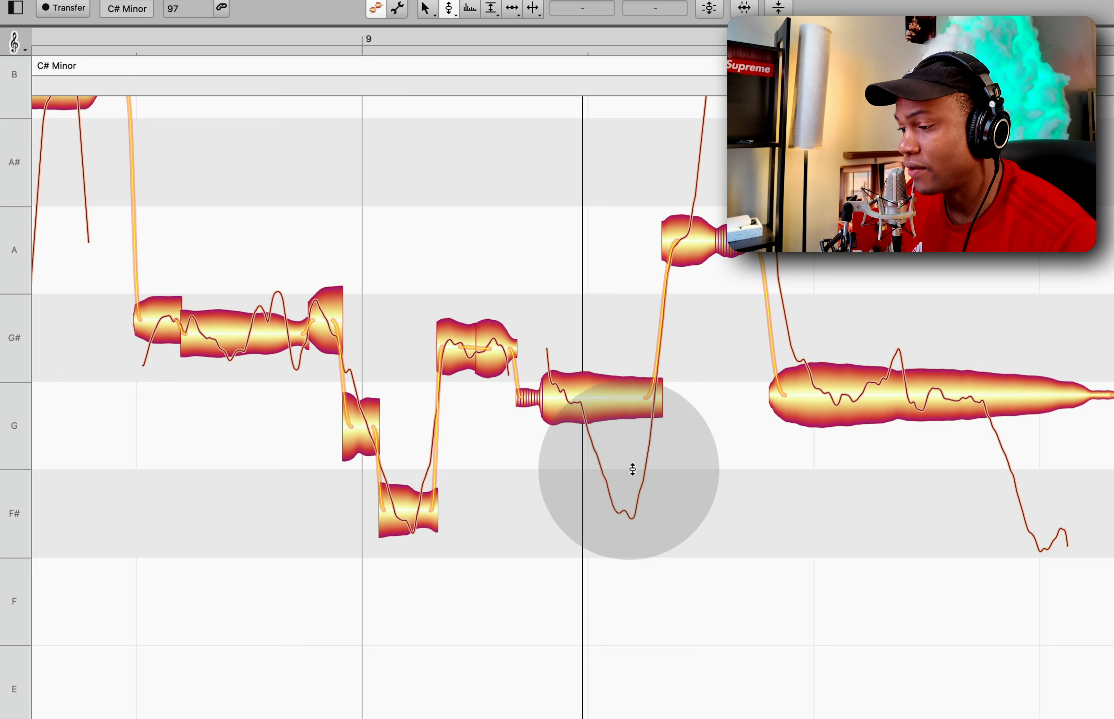
# Step: Separate the following G note where its pitch curve drops, and divide the lower remainder into three parts
pyautogui.rightClick(594, 329)
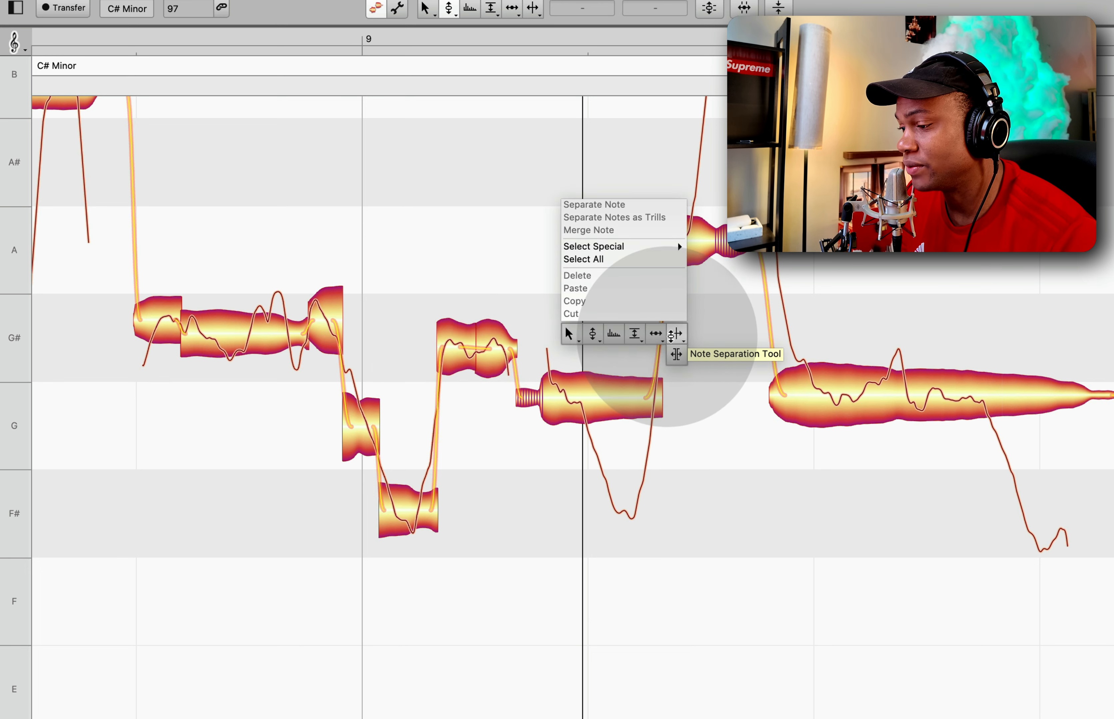
pyautogui.click(673, 331)
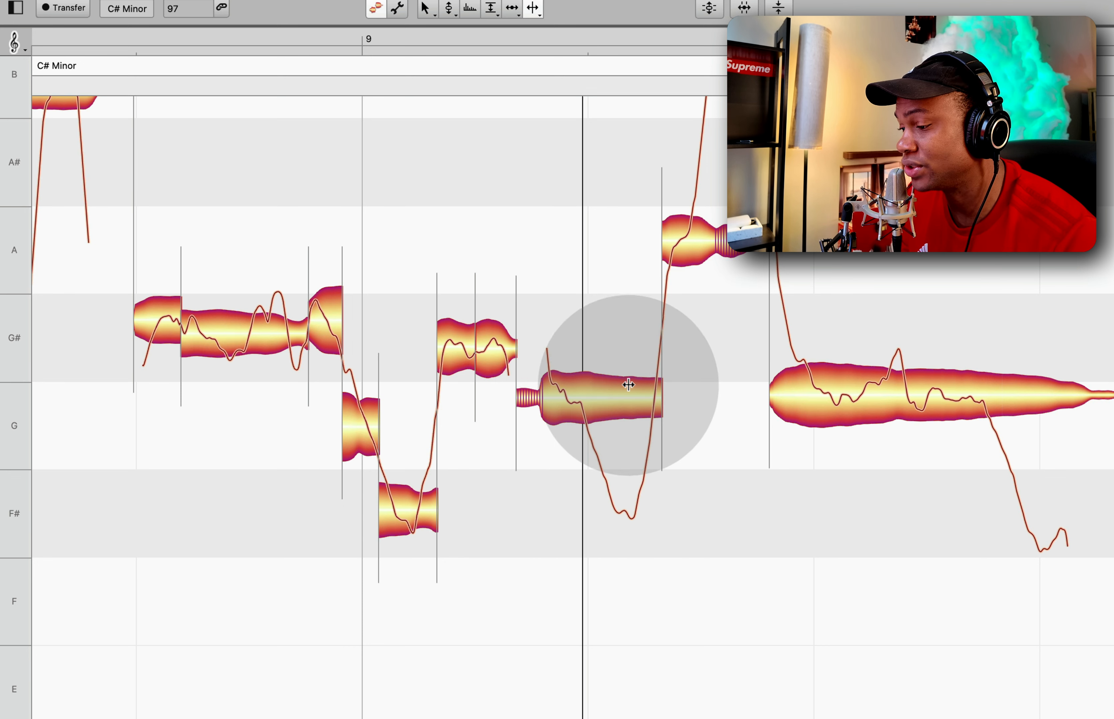
pyautogui.doubleClick(584, 403)
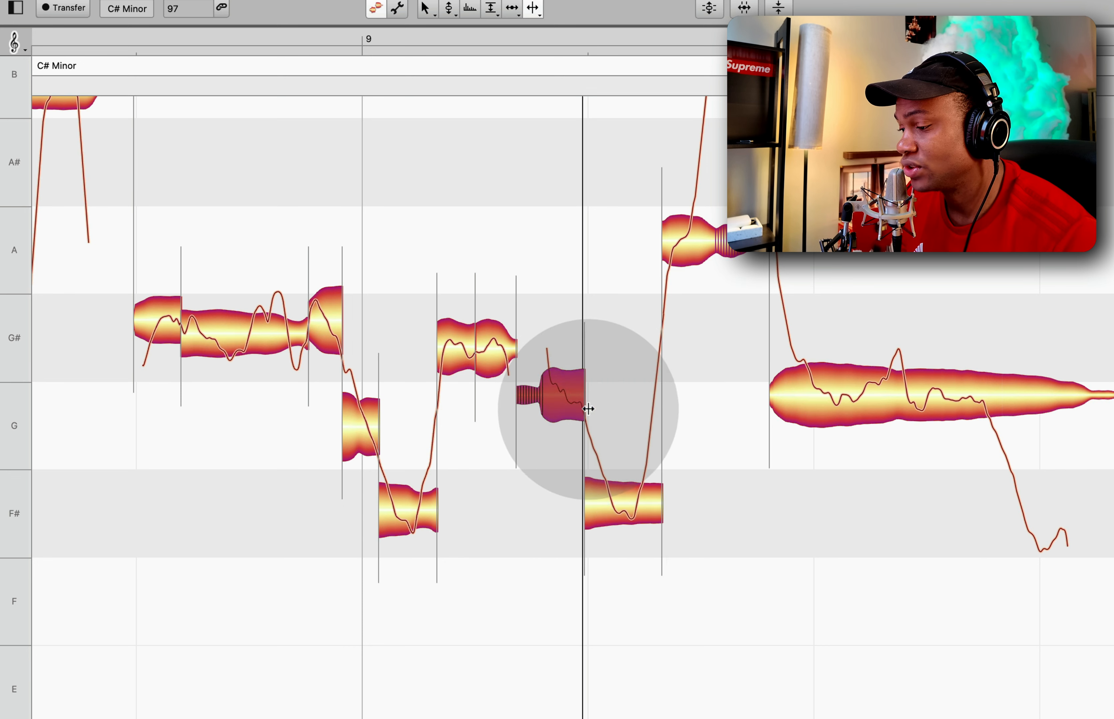
pyautogui.doubleClick(637, 496)
pyautogui.doubleClick(612, 506)
# Step: Audition the separated parts of the G note with the Pitch Tool and play back the phrase around bar 9
pyautogui.rightClick(782, 506)
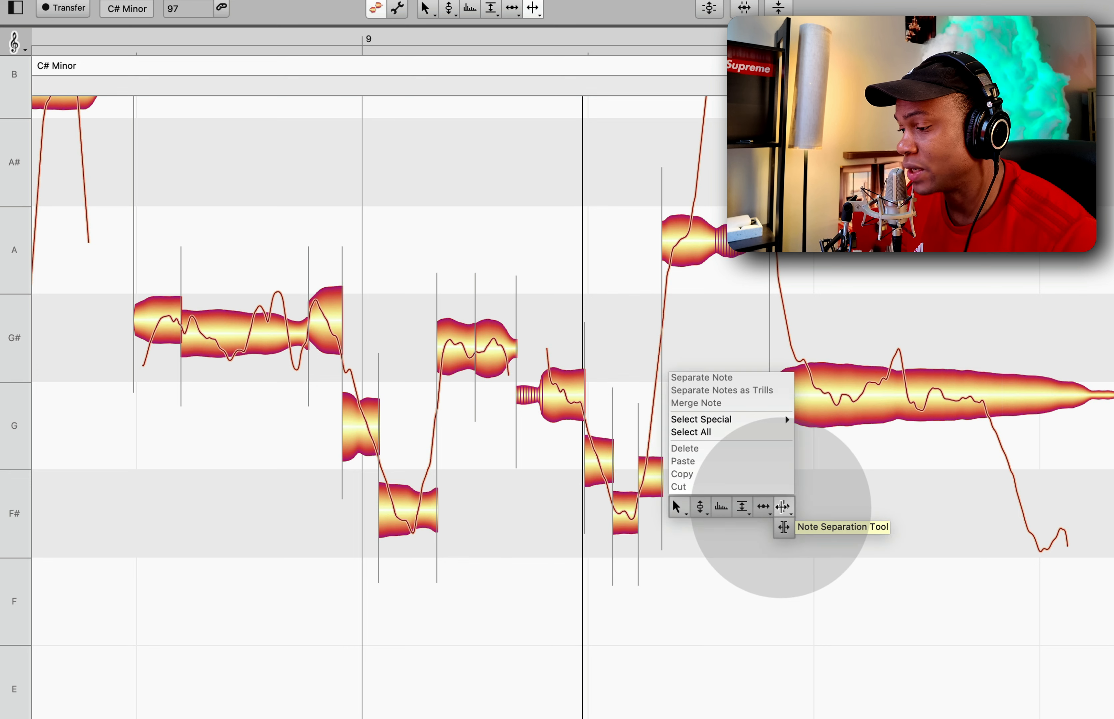
pyautogui.click(700, 506)
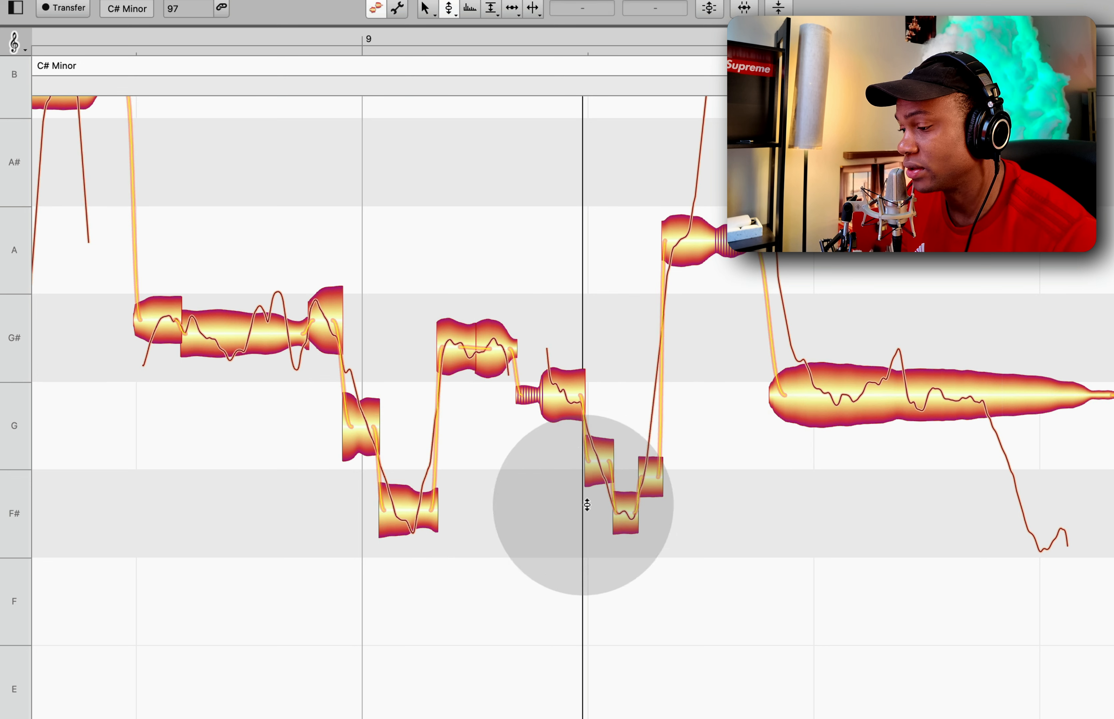
pyautogui.click(564, 397)
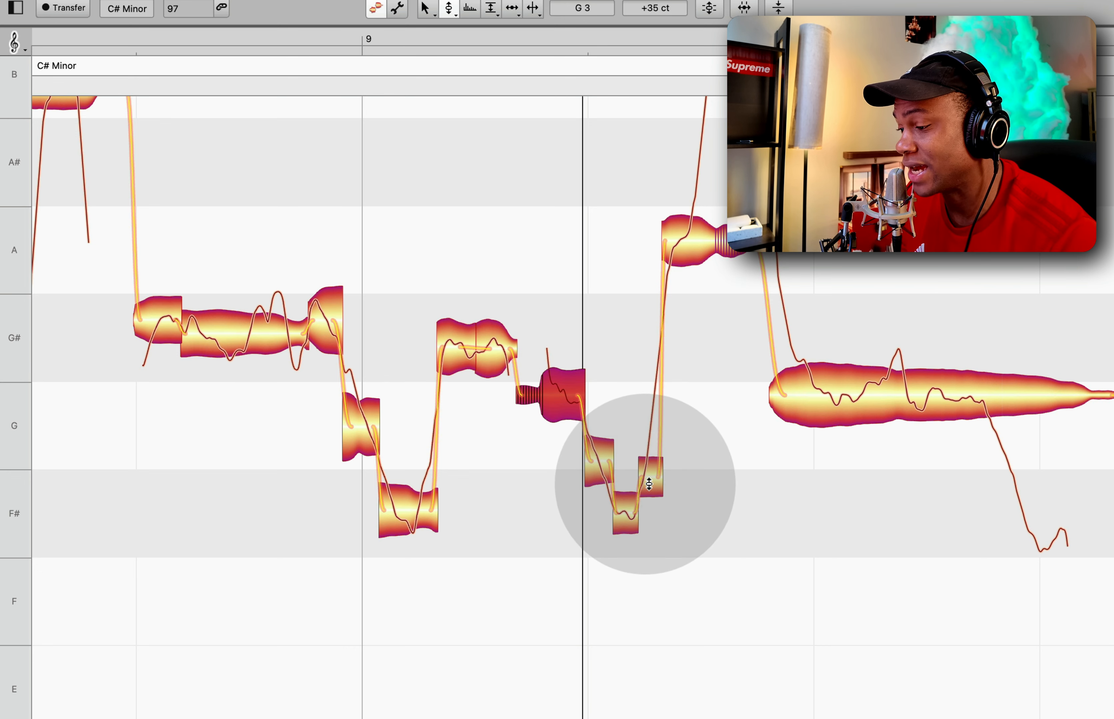
pyautogui.click(601, 457)
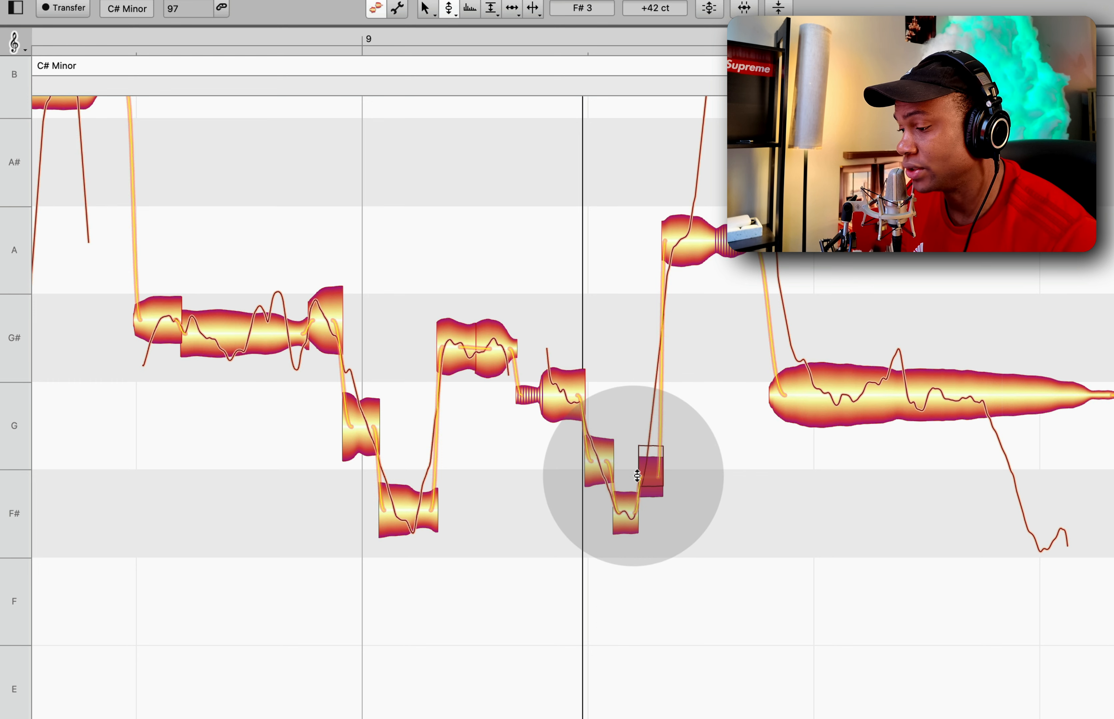
pyautogui.doubleClick(116, 240)
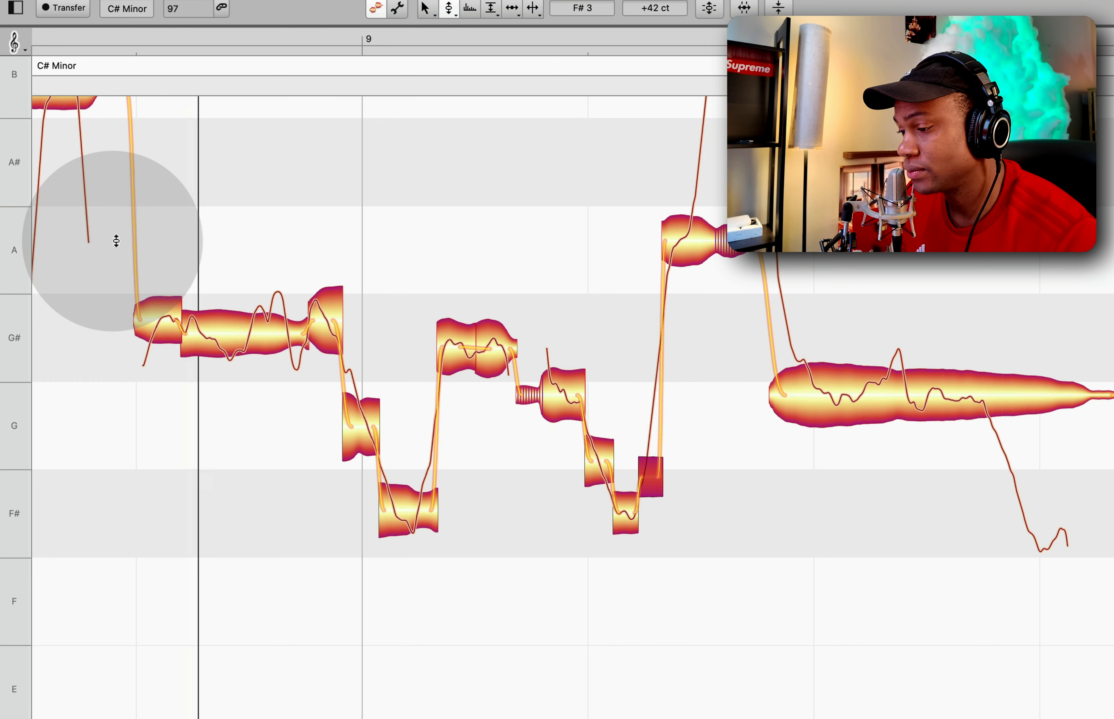
pyautogui.click(724, 343)
# Step: Separate the following A note where its pitch curve starts to rise steeply, using the Note Separation Tool
pyautogui.scroll(5, 719, 356)
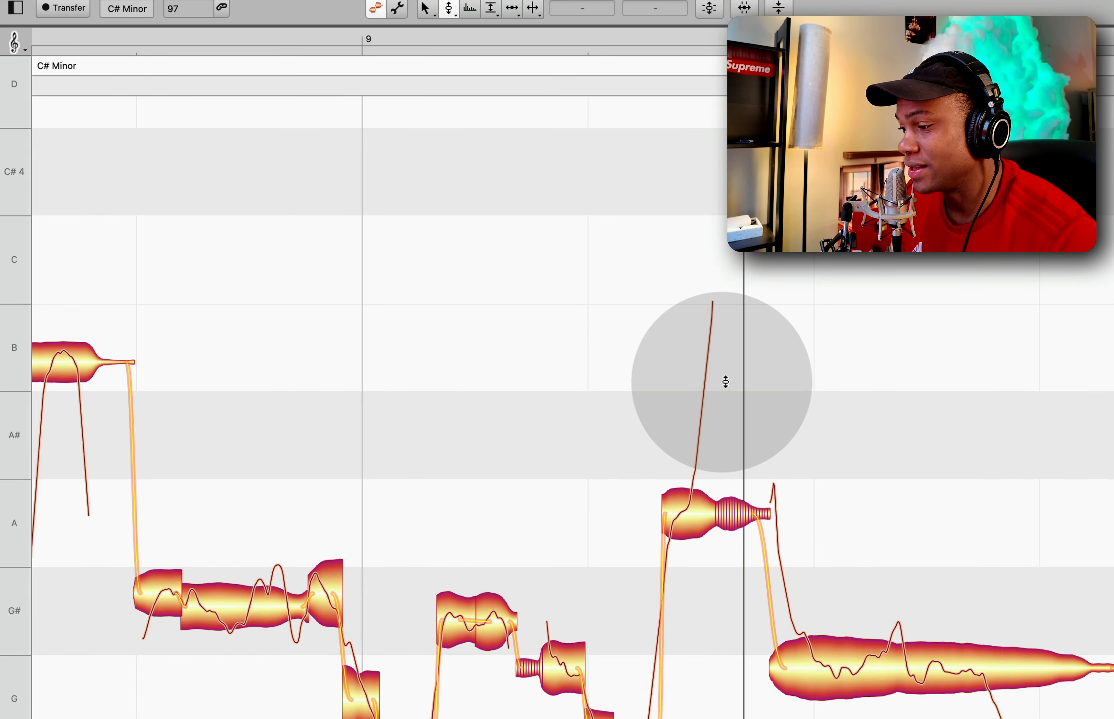
pyautogui.rightClick(557, 377)
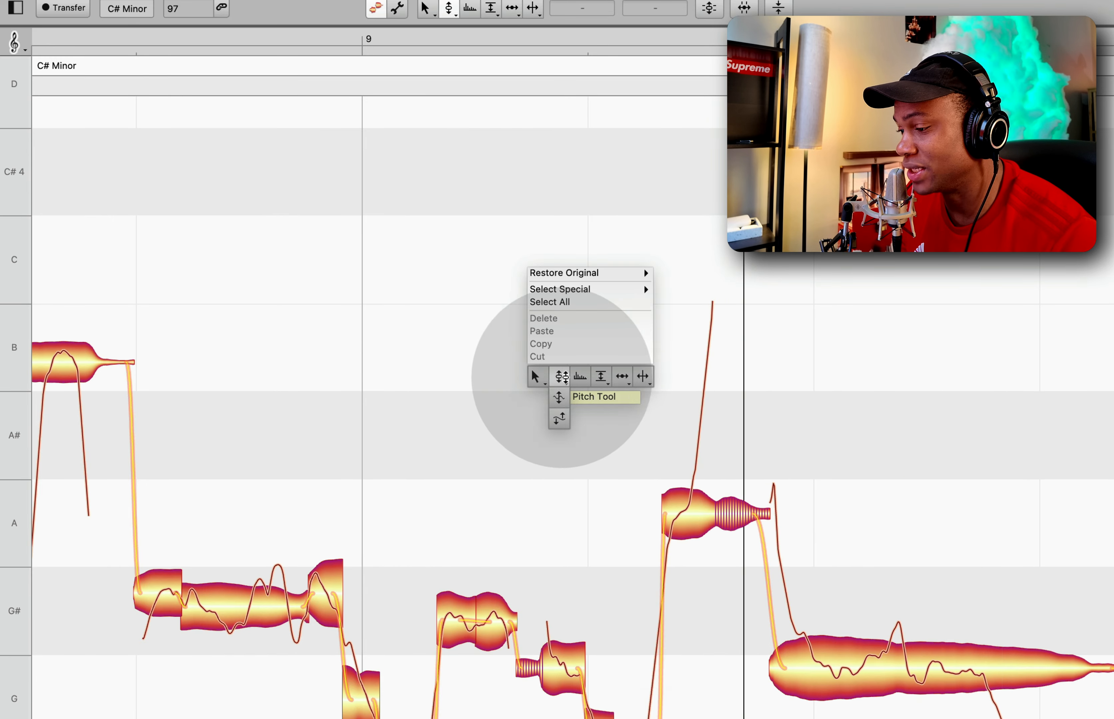
pyautogui.click(652, 378)
pyautogui.doubleClick(690, 514)
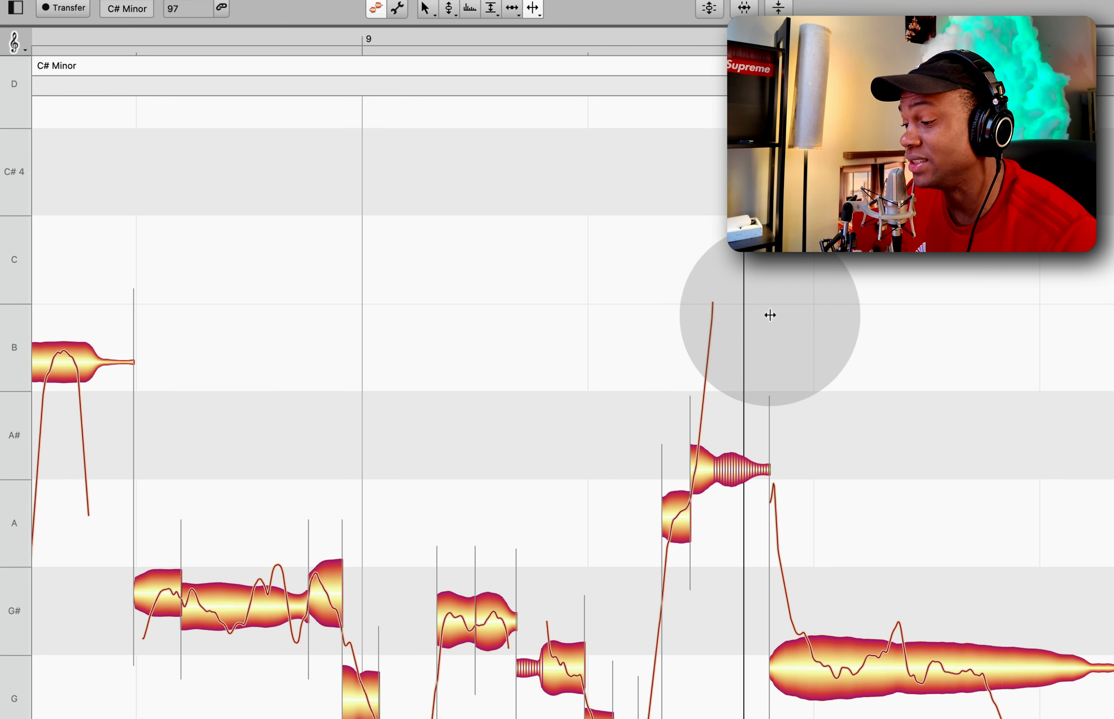
# Step: Lower the second part of the separated A note to A 3 +33 ct with the Pitch Tool
pyautogui.rightClick(484, 335)
pyautogui.click(440, 303)
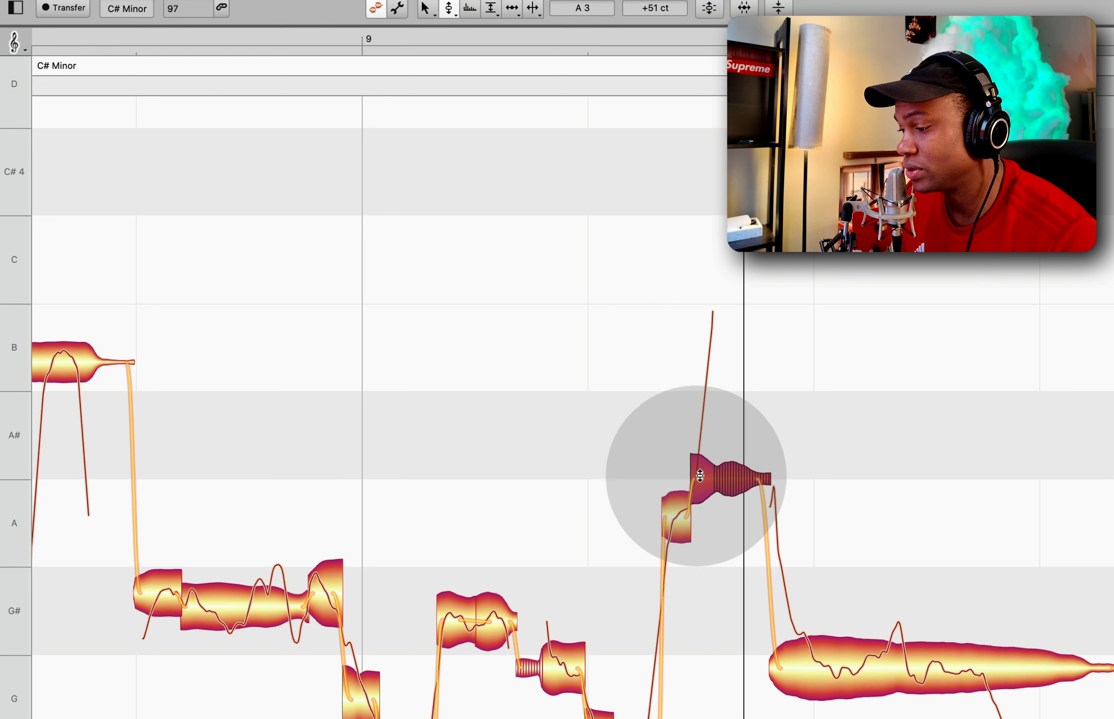
pyautogui.moveTo(699, 476); pyautogui.dragTo(699, 487)
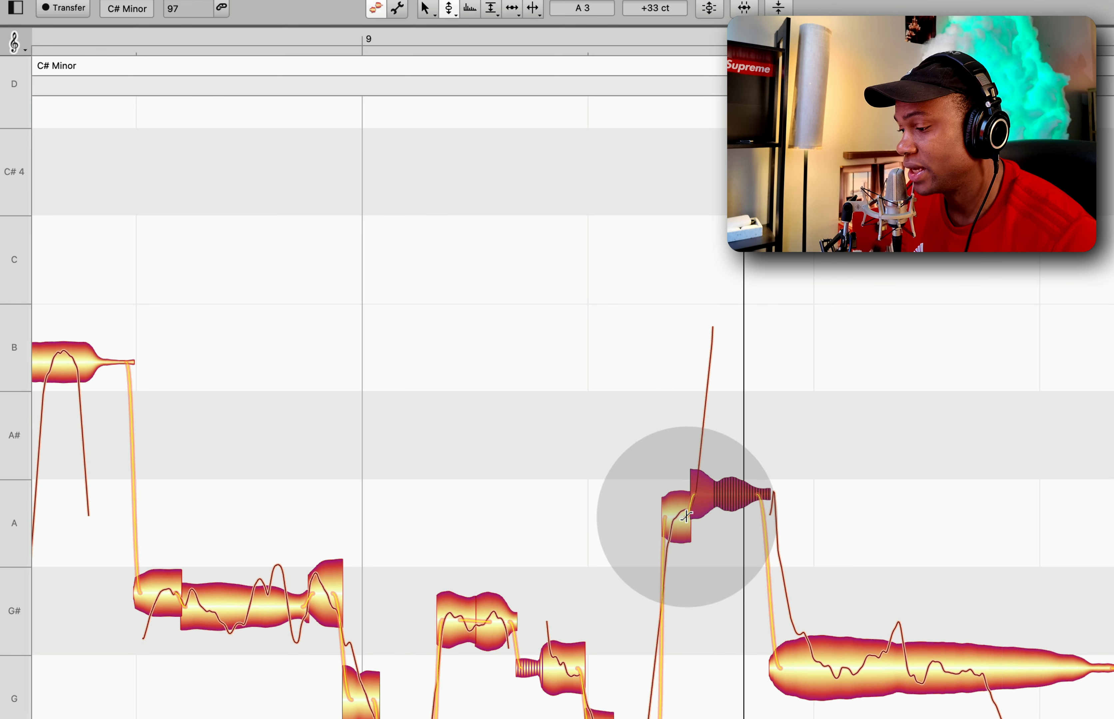
pyautogui.scroll(6, 682, 515)
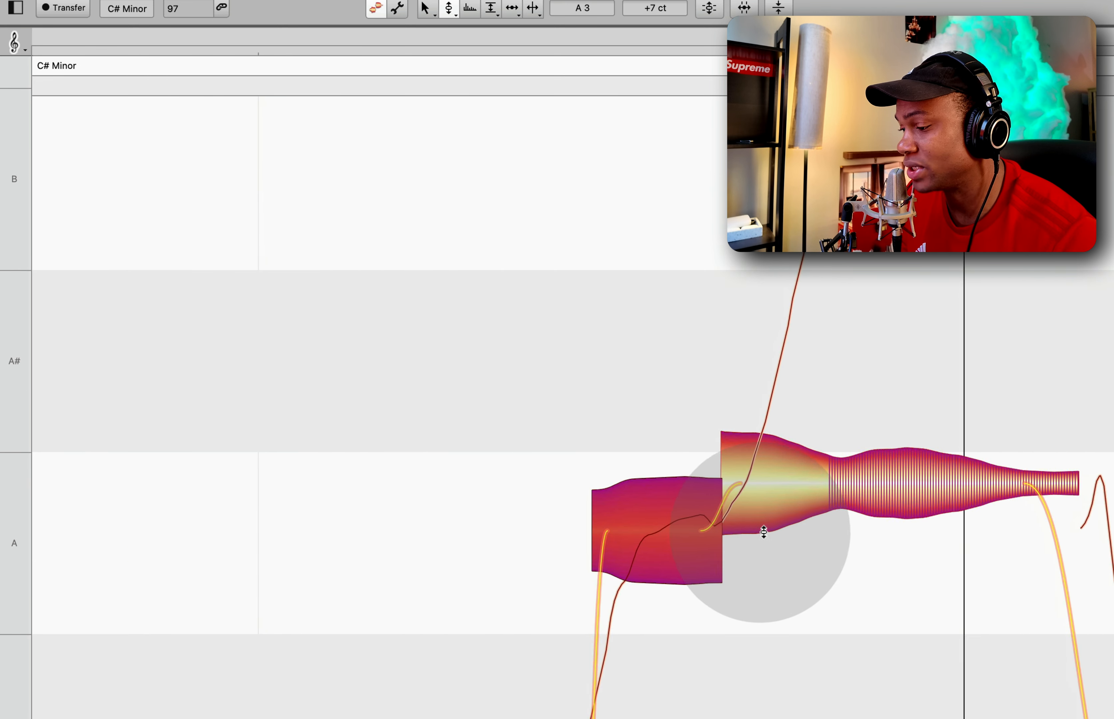
# Step: Lower the second part of the A note slightly below the first part and play back the phrase
pyautogui.moveTo(761, 486); pyautogui.dragTo(766, 565)
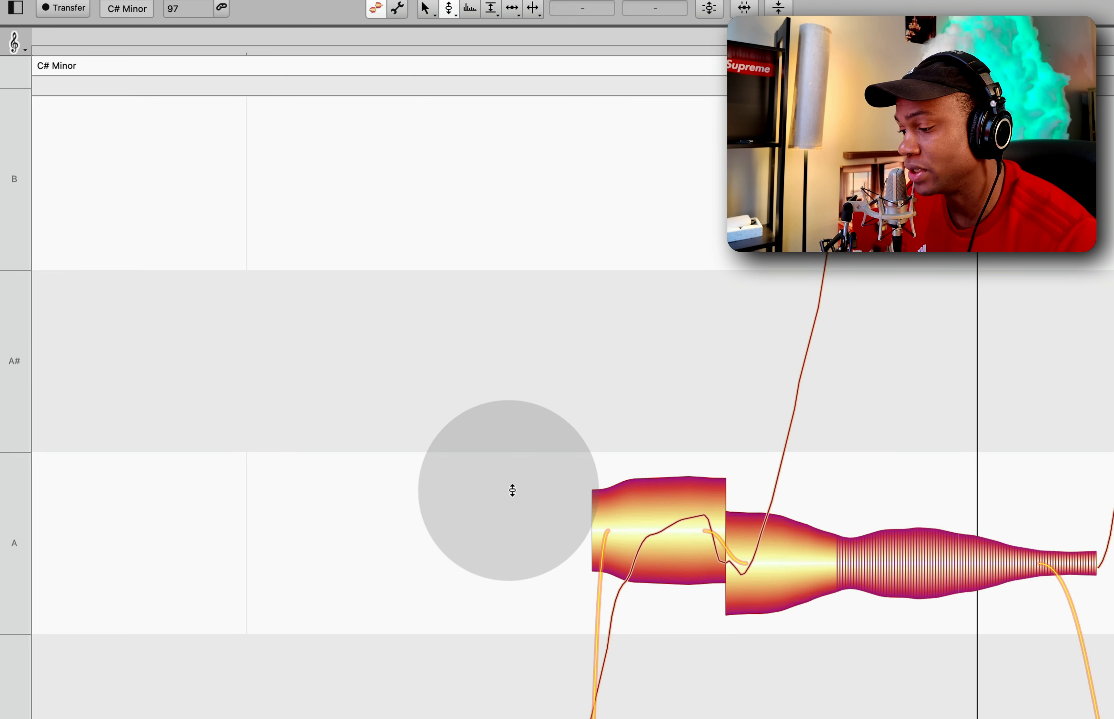
pyautogui.scroll(-5, 460, 504)
pyautogui.click(277, 504)
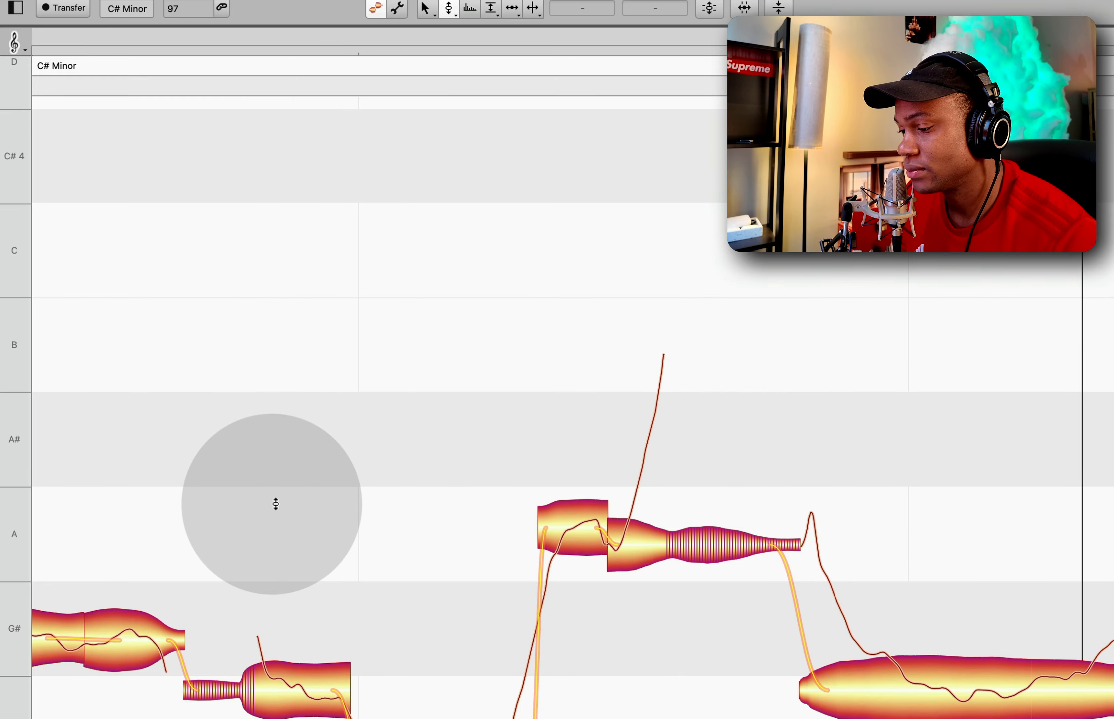
pyautogui.press('space')
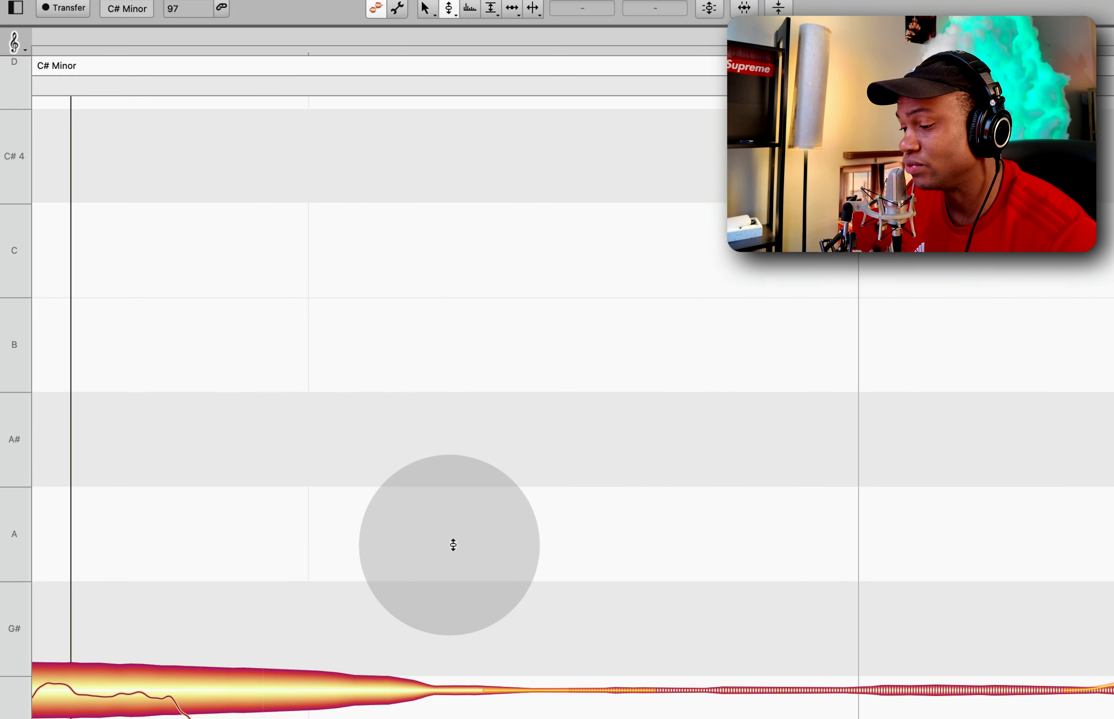
# Step: Raise the second part of the A note to A 3 +34 ct and lengthen the pitch transition from the first part
pyautogui.scroll(-5, 453, 545)
pyautogui.hscroll(-10, 453, 545)
pyautogui.scroll(8, 576, 582)
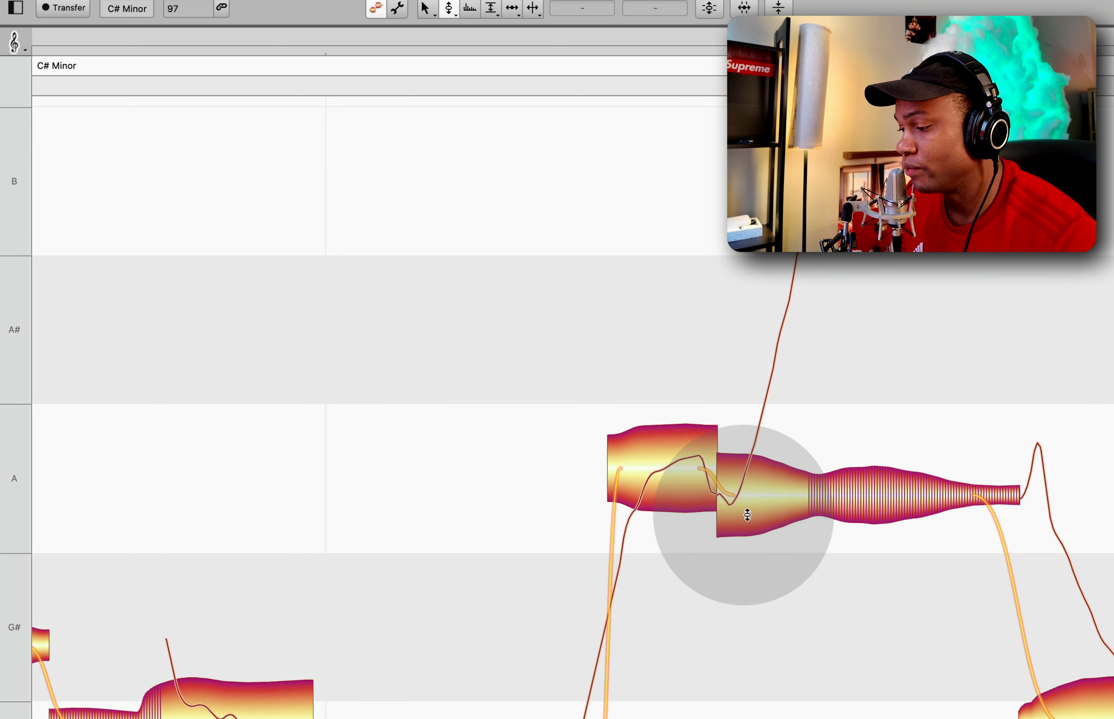
pyautogui.moveTo(743, 508); pyautogui.dragTo(730, 452)
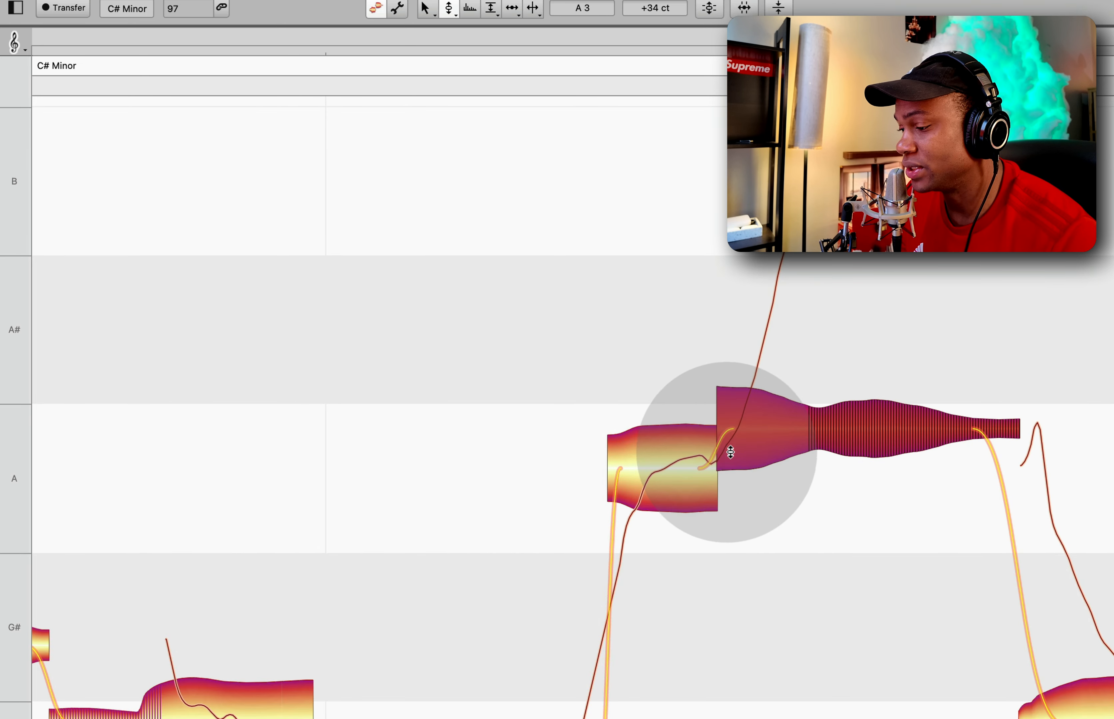
pyautogui.click(701, 463)
pyautogui.rightClick(559, 342)
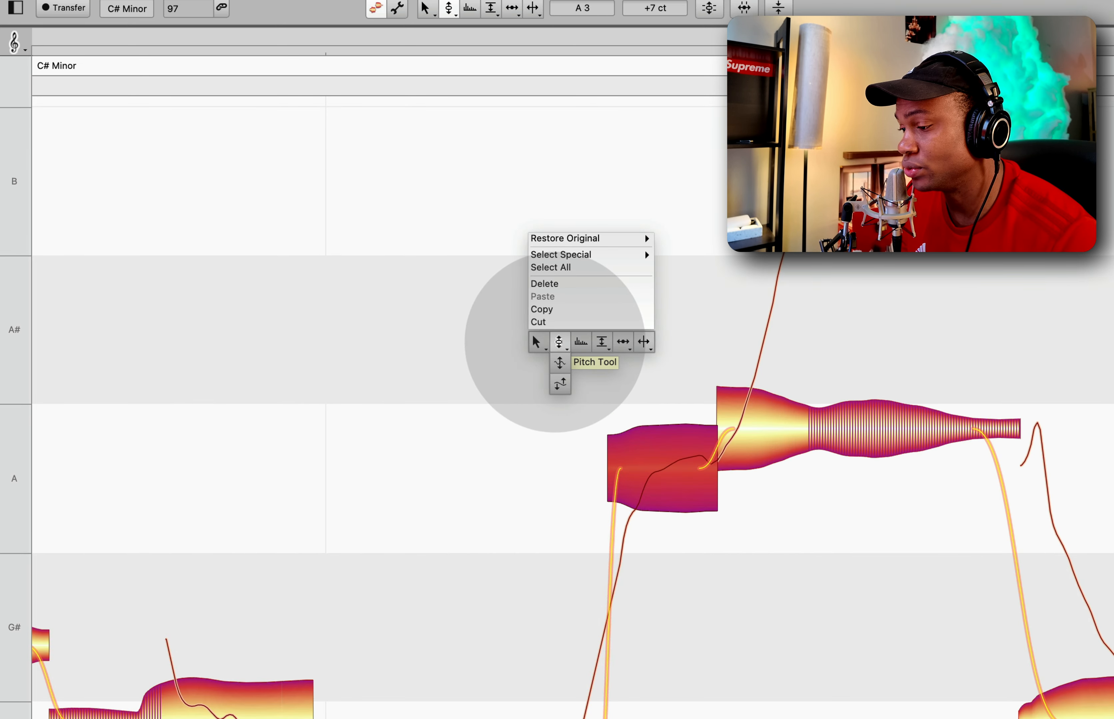
pyautogui.click(558, 342)
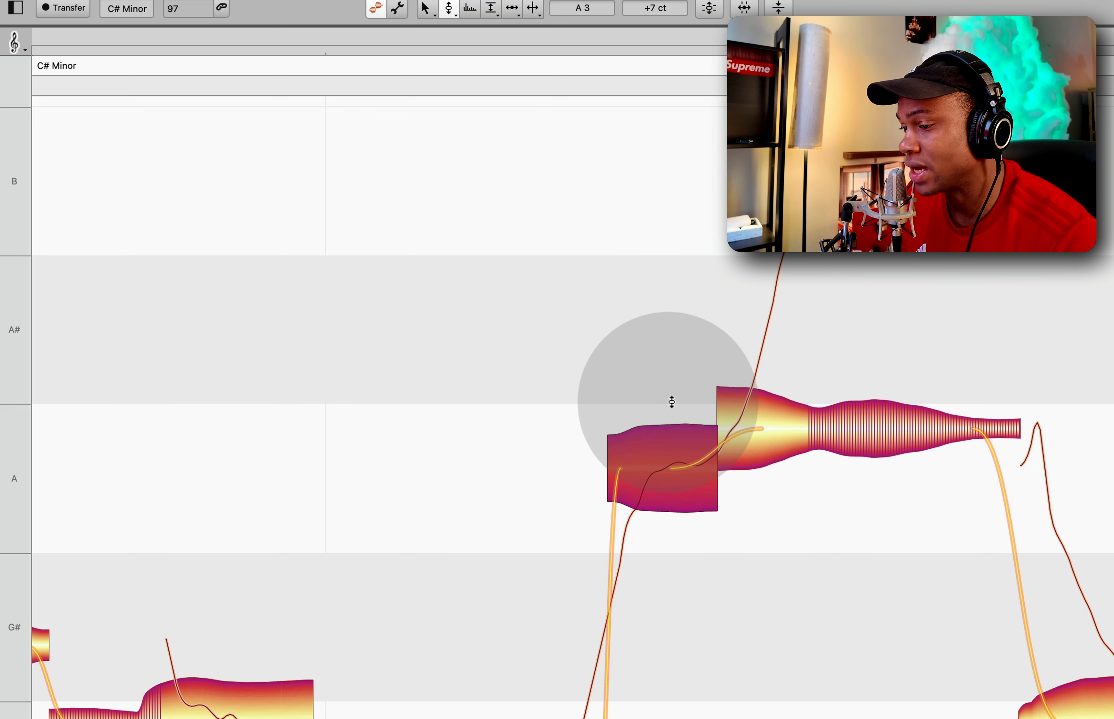
# Step: Separate the second part of the A note again, just before the steep rise in its pitch curve
pyautogui.scroll(-5, 623, 385)
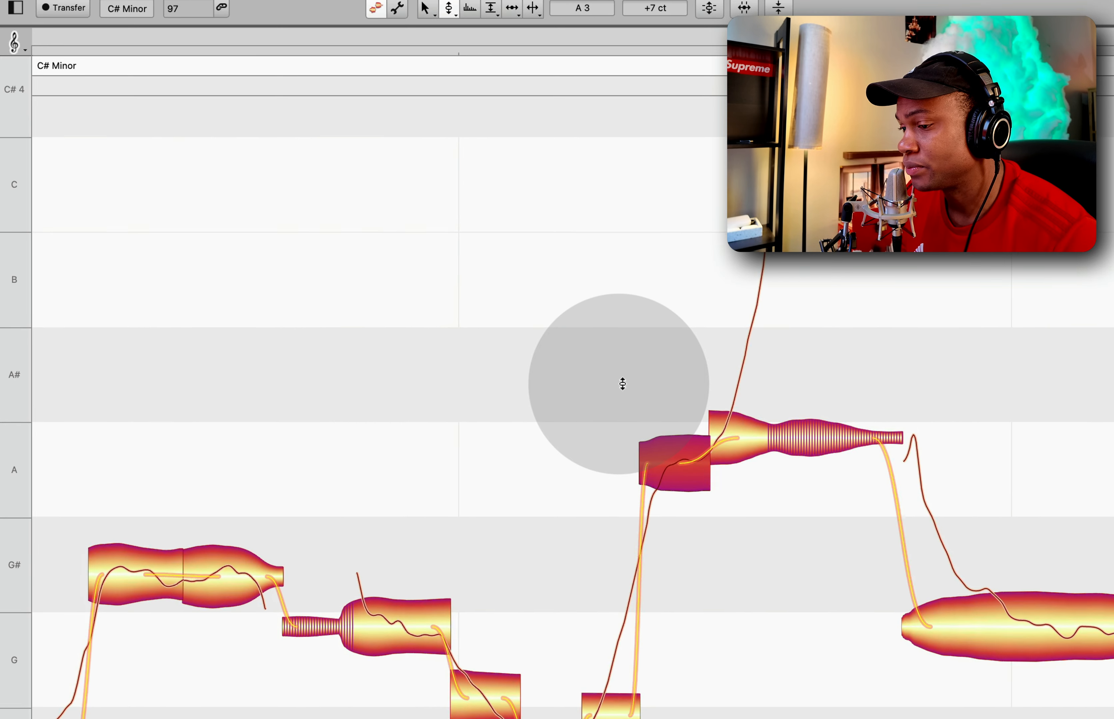
pyautogui.rightClick(622, 384)
pyautogui.click(699, 337)
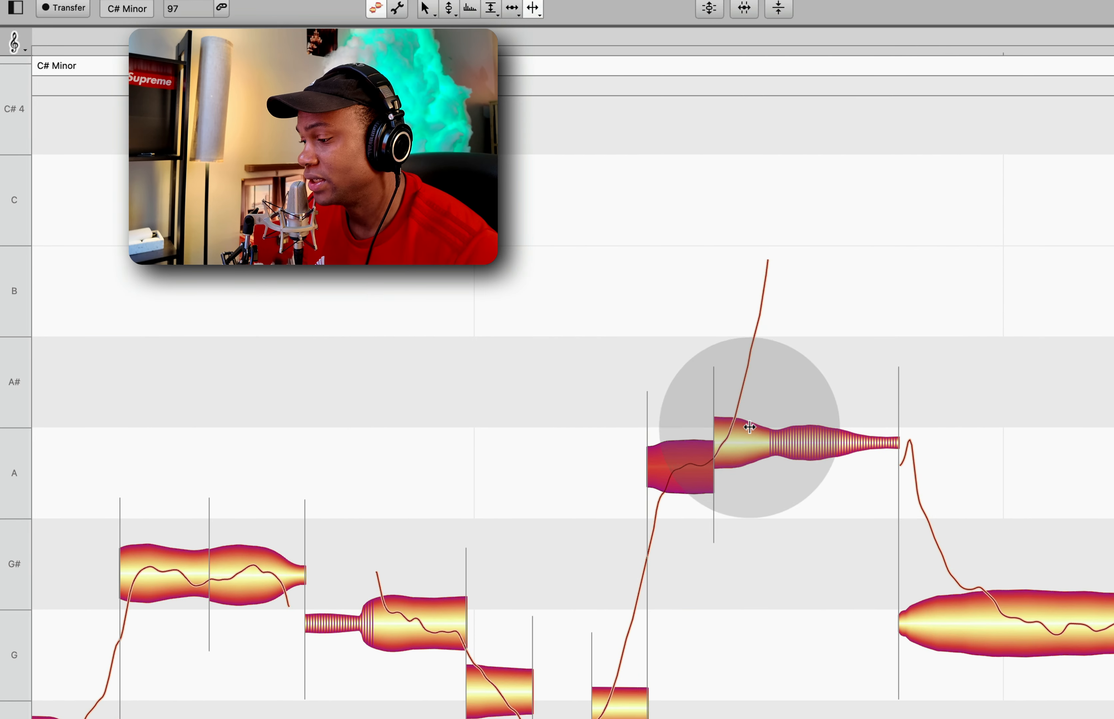
pyautogui.doubleClick(741, 433)
# Step: Lower the newly separated last part to A# 3 +32 ct and play back the phrase from its beginning
pyautogui.rightClick(575, 293)
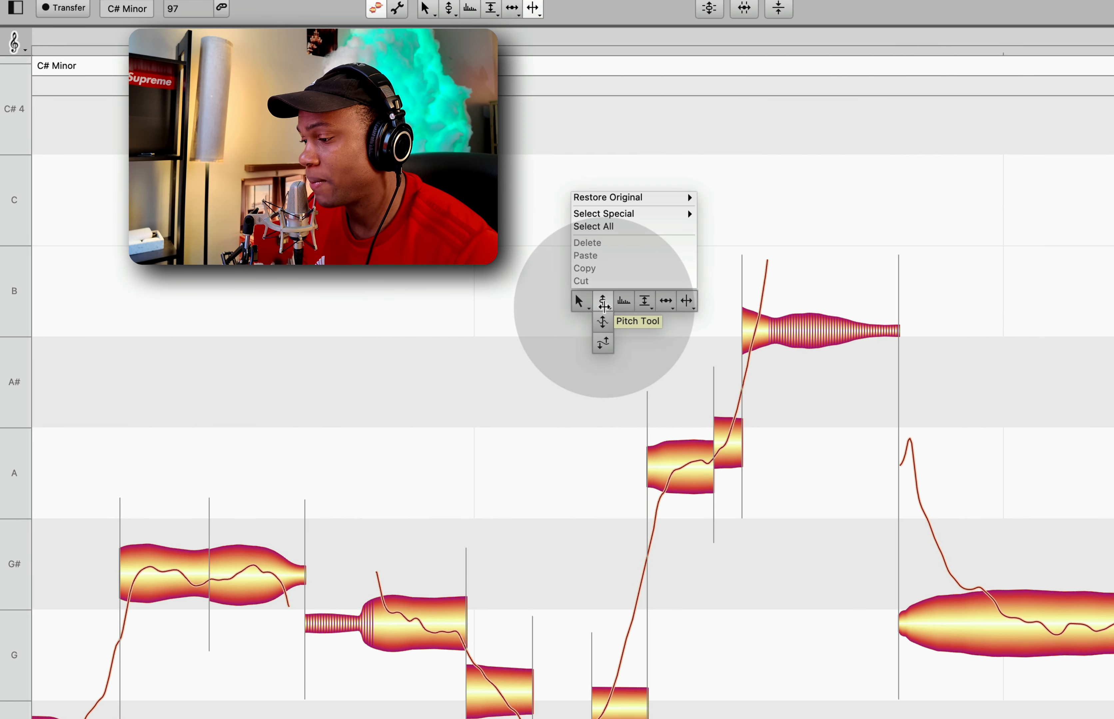
pyautogui.click(599, 300)
pyautogui.moveTo(748, 330); pyautogui.dragTo(761, 354)
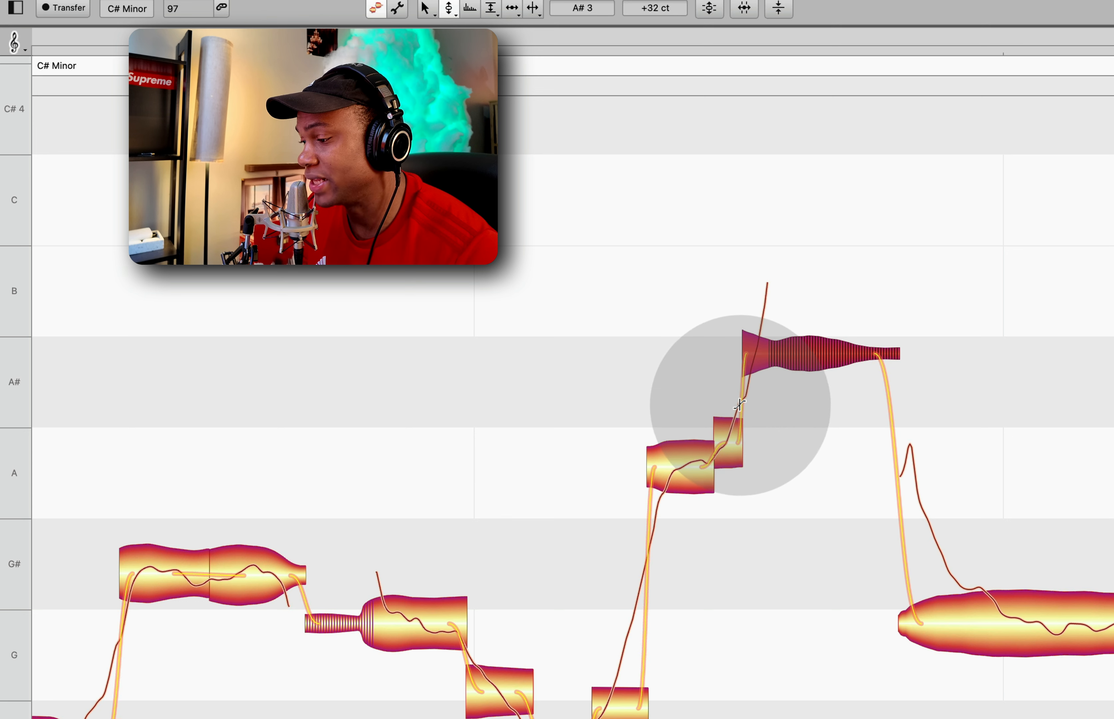
pyautogui.click(730, 429)
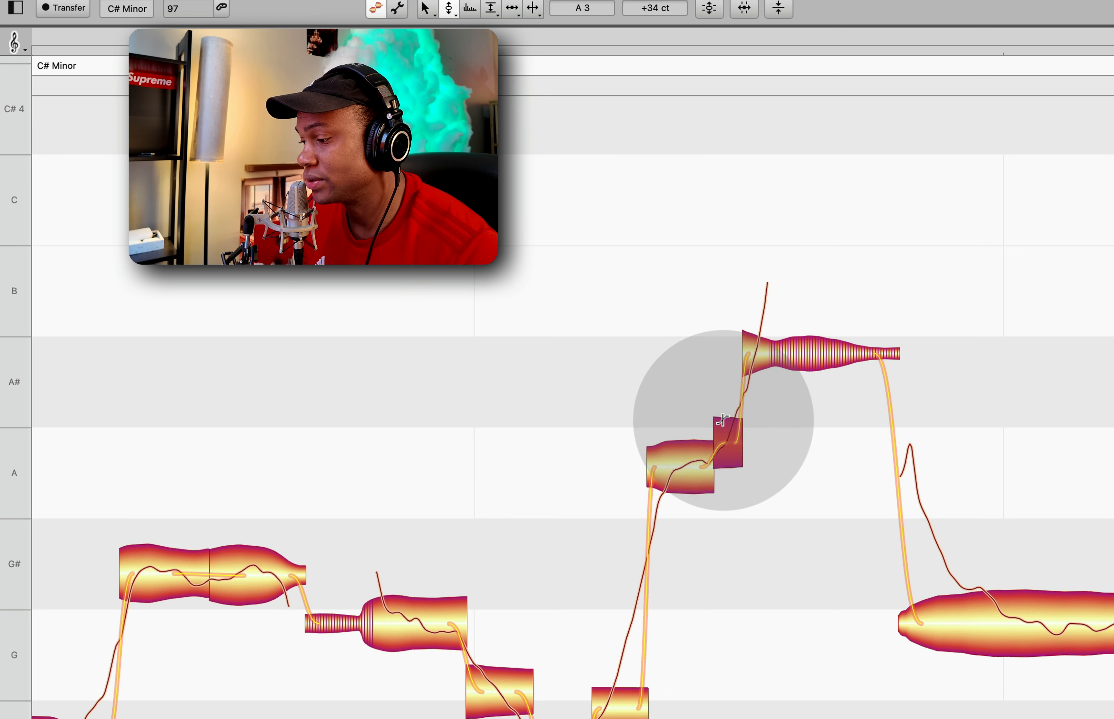
pyautogui.scroll(-10, 492, 393)
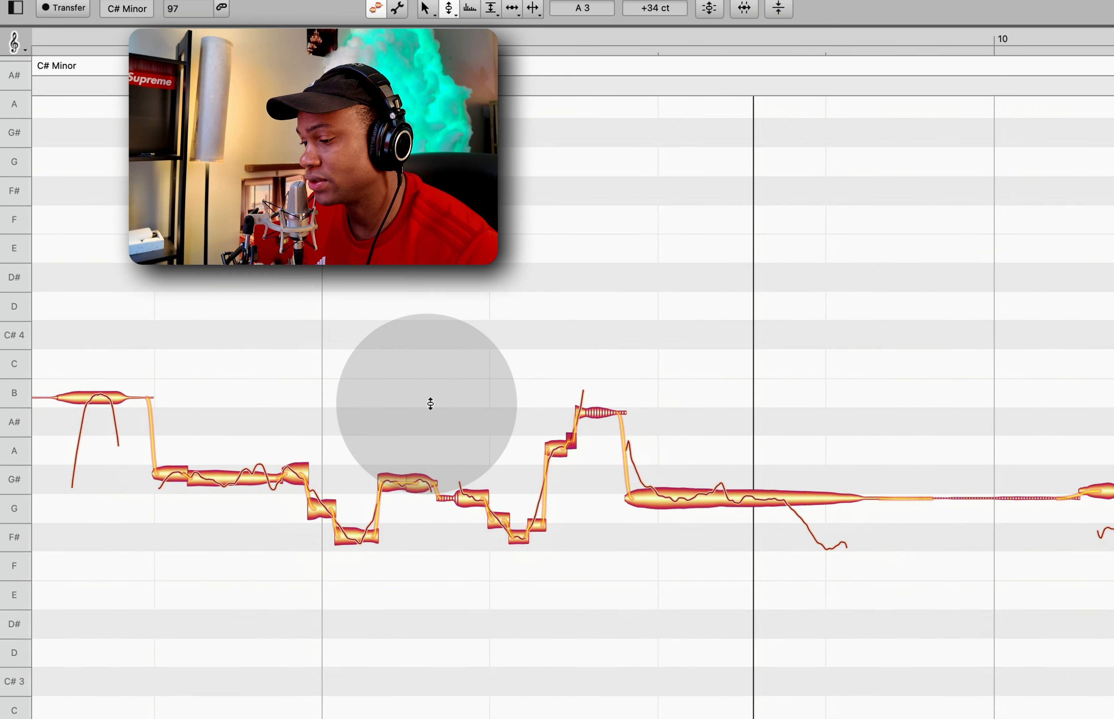
pyautogui.scroll(-2, 430, 404)
pyautogui.hscroll(-2, 429, 404)
pyautogui.click(126, 338)
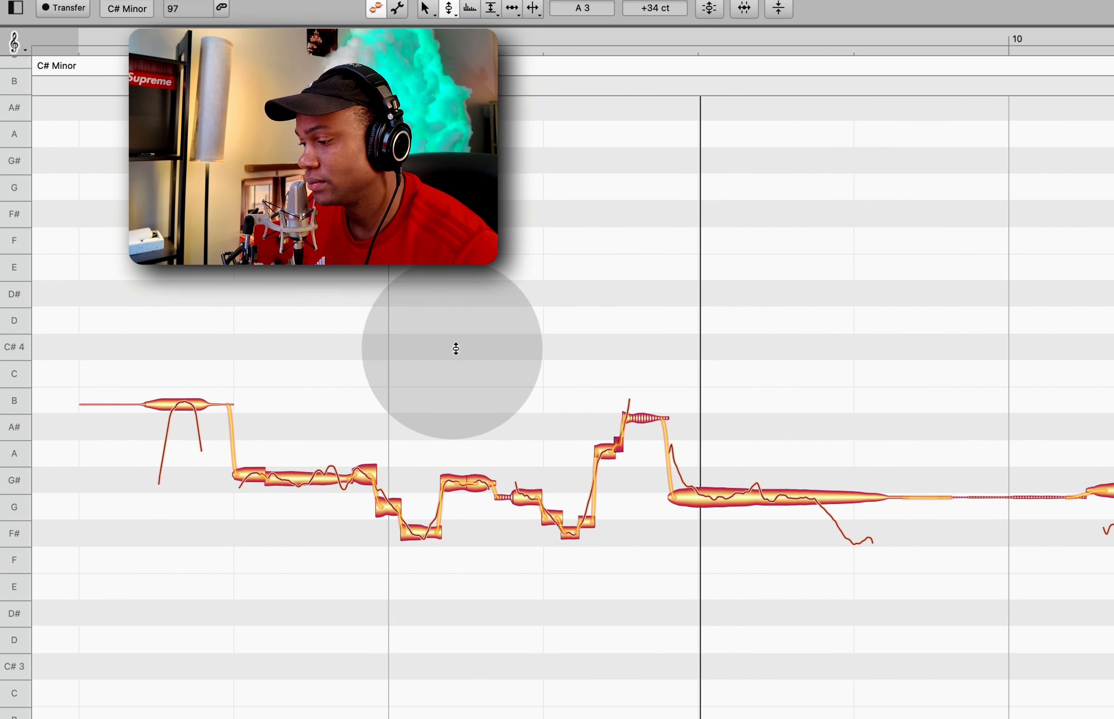
# Step: Separate the long G note into four parts: after its opening descent, where its curve starts falling, and partway down that fall
pyautogui.scroll(10, 610, 450)
pyautogui.hscroll(10, 612, 455)
pyautogui.scroll(-3, 612, 455)
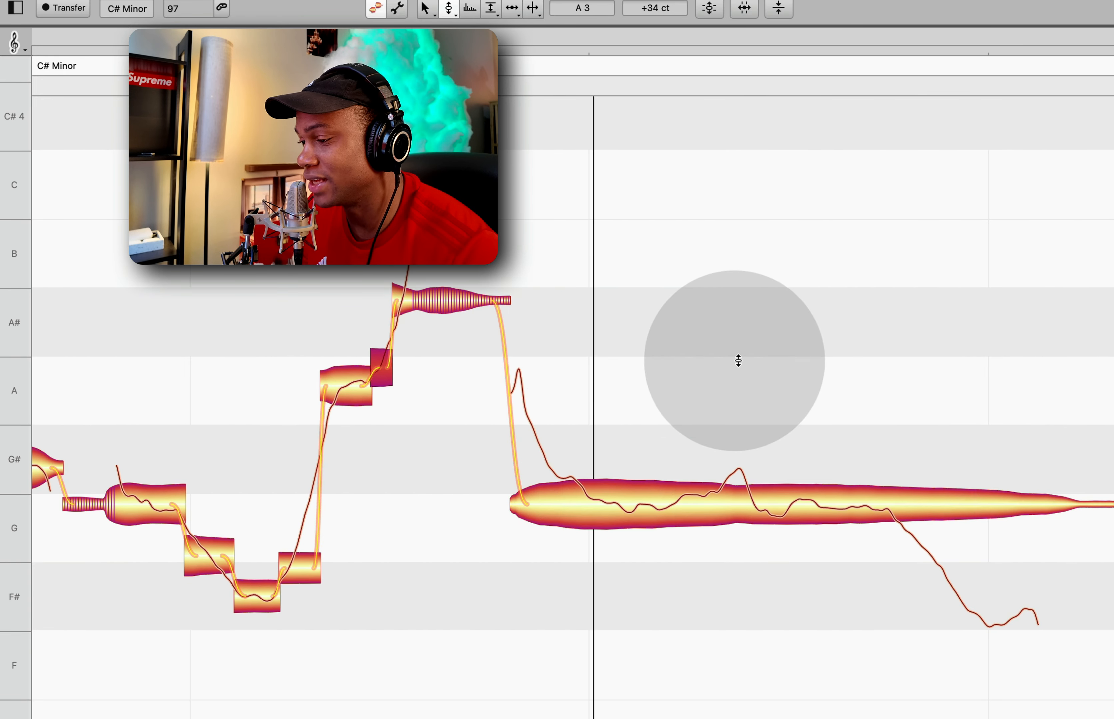
pyautogui.rightClick(709, 293)
pyautogui.click(790, 312)
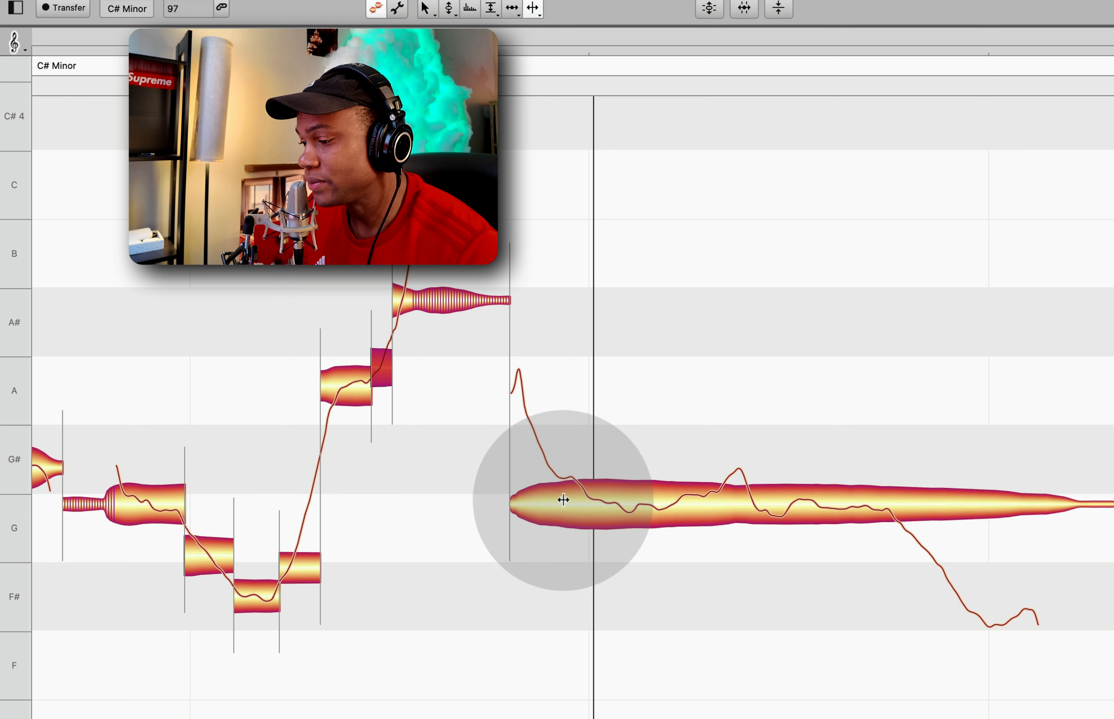
pyautogui.doubleClick(584, 503)
pyautogui.doubleClick(899, 510)
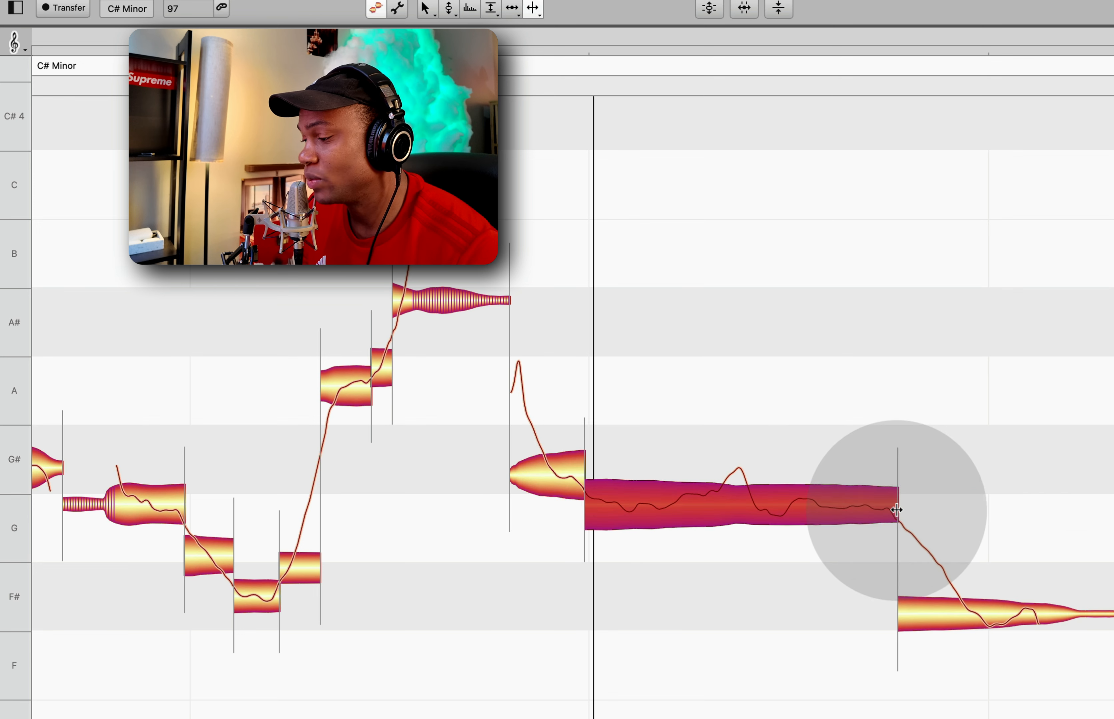
pyautogui.doubleClick(959, 611)
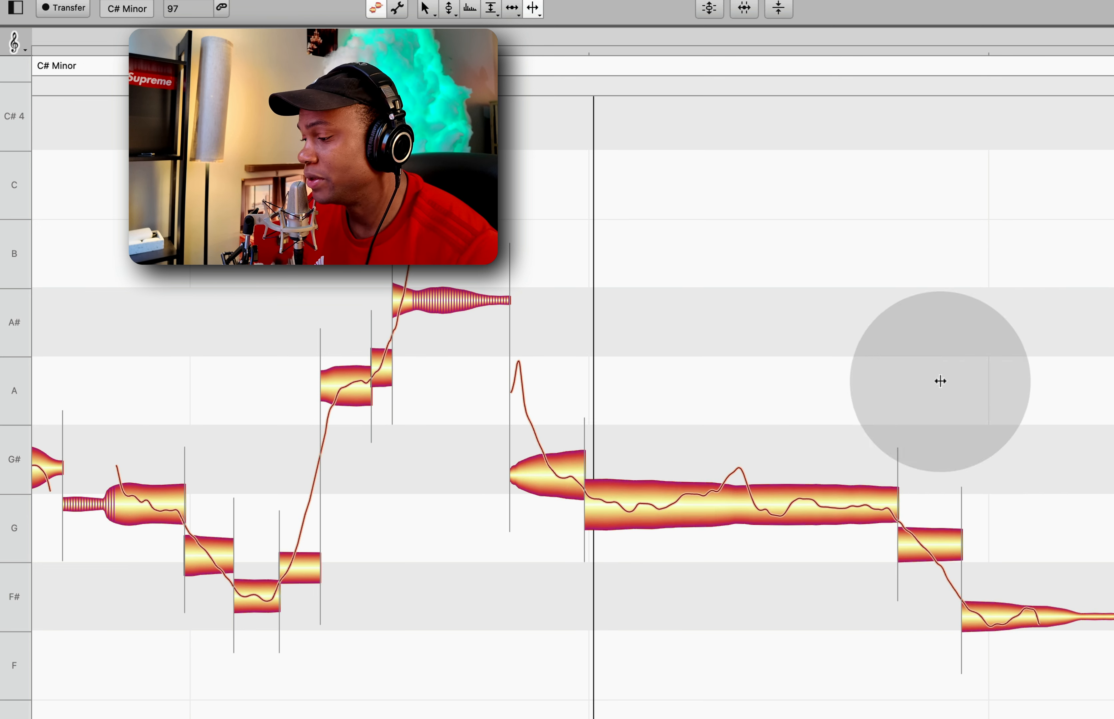
# Step: Try snapping the long second part of the G note to G 3 at 0 ct and restore it to +34 ct
pyautogui.rightClick(750, 354)
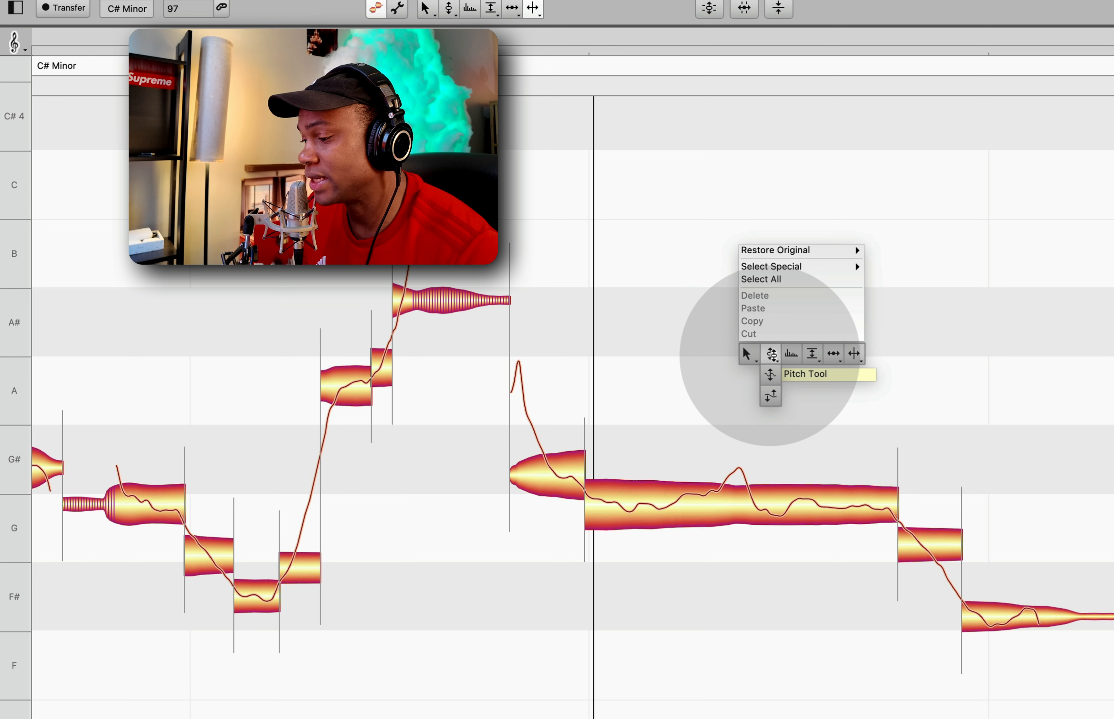
pyautogui.click(770, 354)
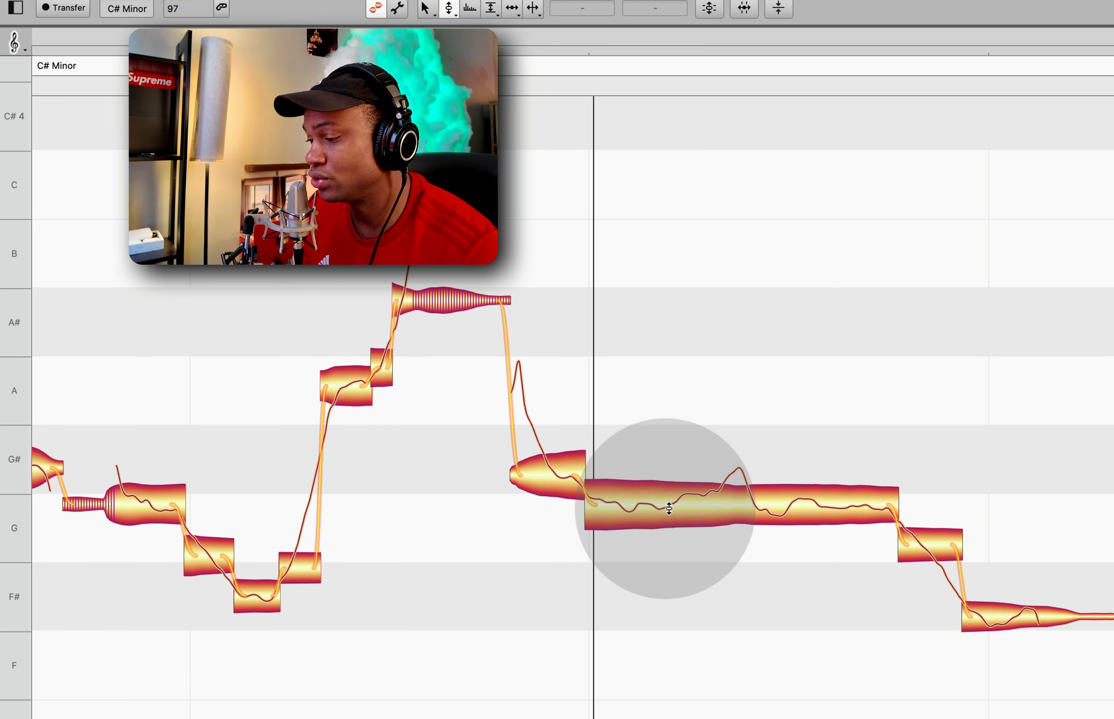
pyautogui.doubleClick(669, 509)
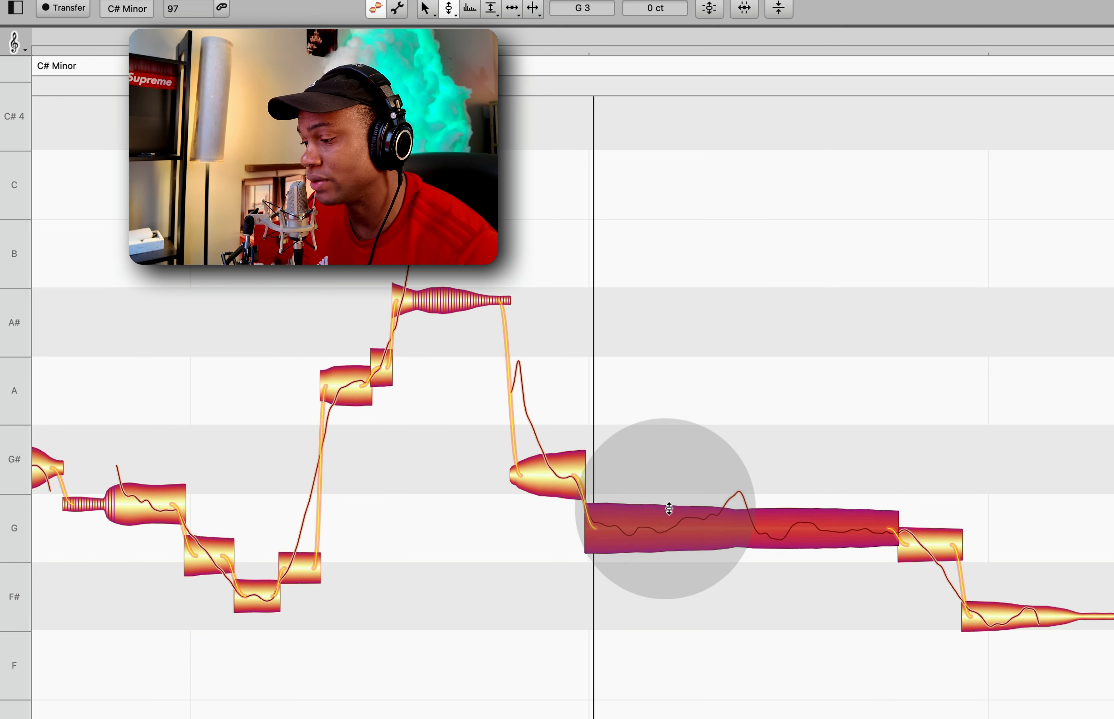
pyautogui.doubleClick(668, 509)
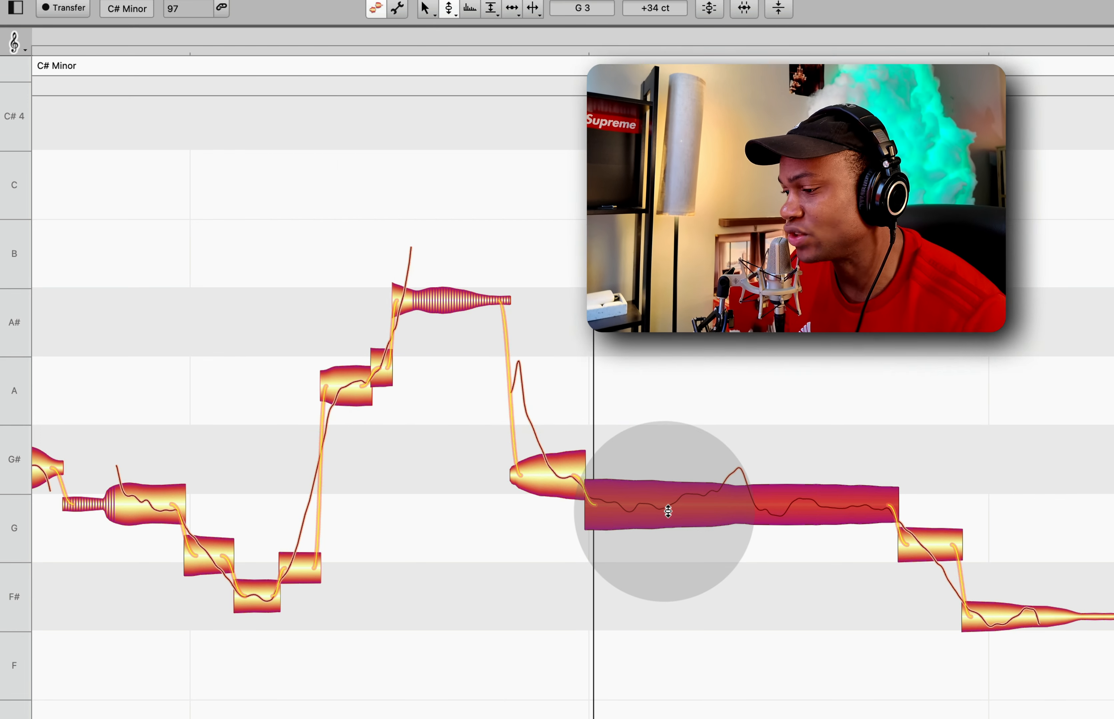
pyautogui.scroll(-4, 503, 484)
pyautogui.hscroll(-10, 266, 561)
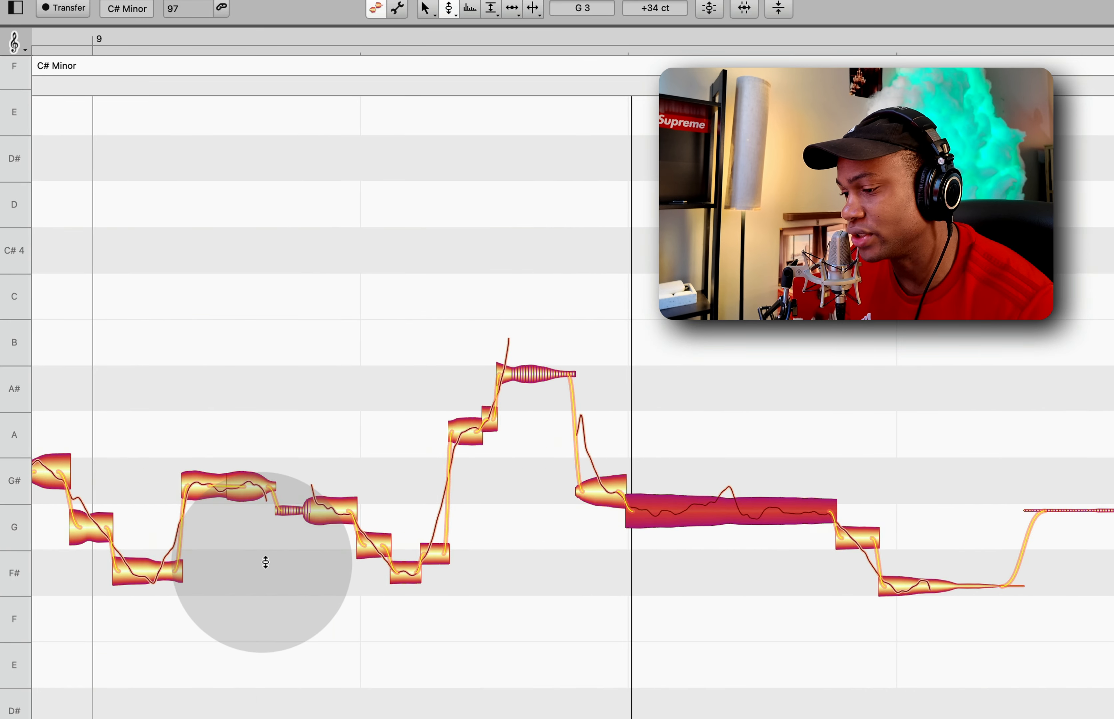
pyautogui.hscroll(-5, 266, 559)
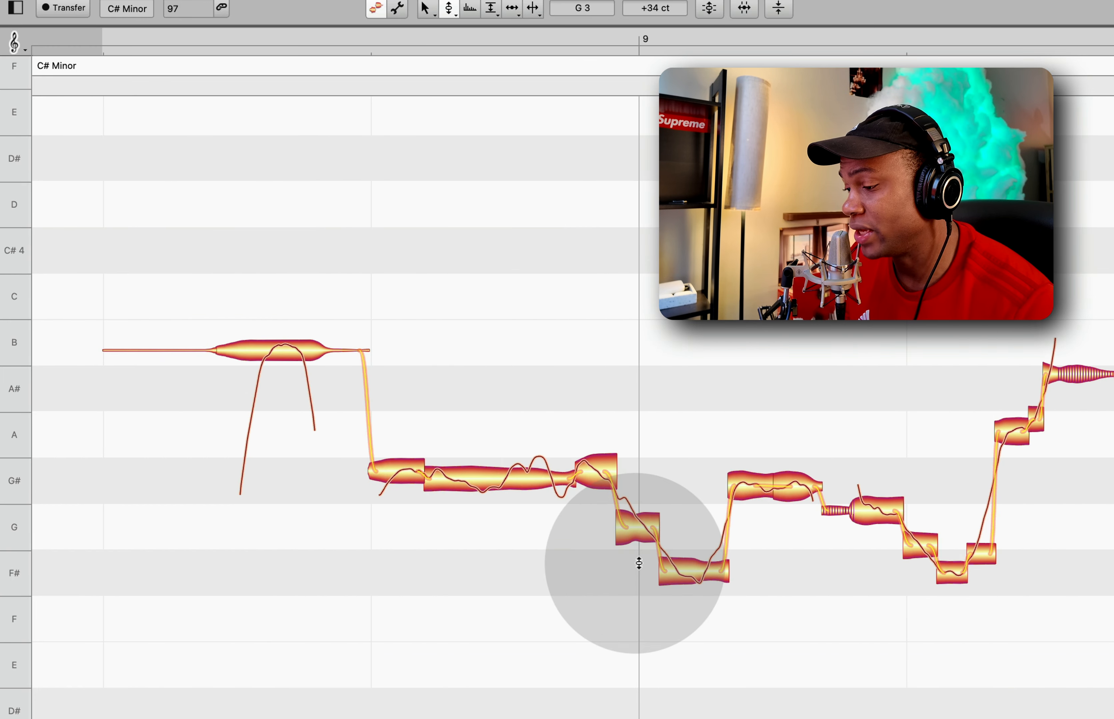
# Step: Separate the long second part of the G# note on both sides of the hump in its pitch curve
pyautogui.hscroll(6, 663, 563)
pyautogui.hscroll(10, 572, 551)
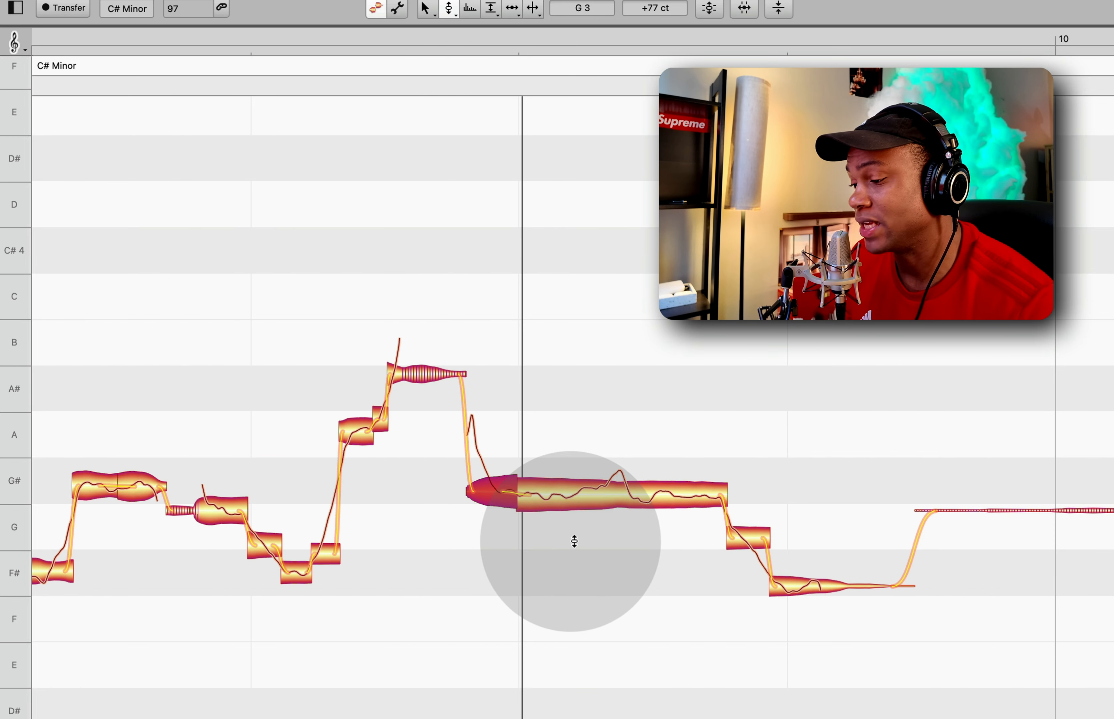
pyautogui.rightClick(585, 539)
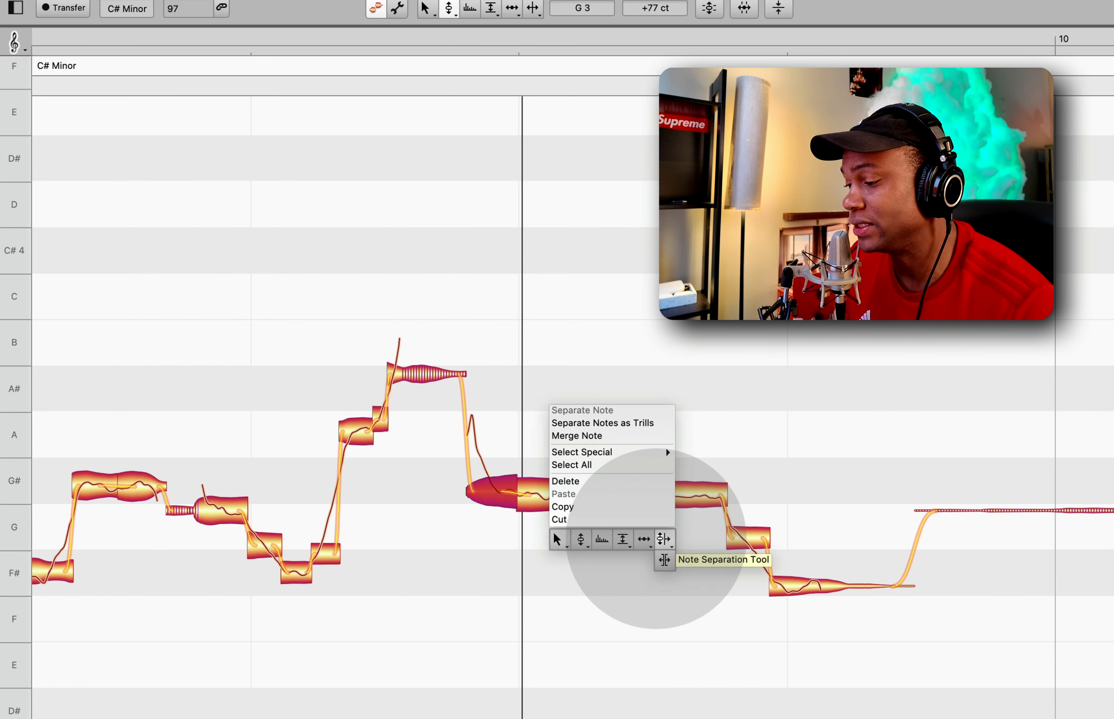
pyautogui.click(665, 536)
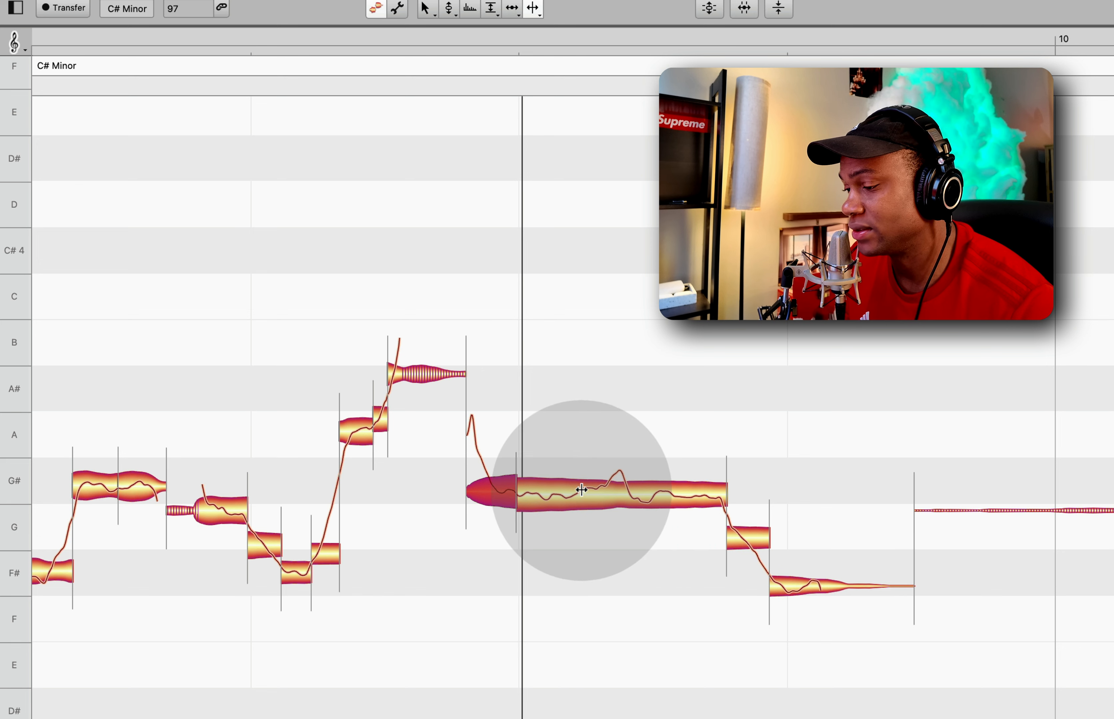
pyautogui.rightClick(634, 414)
pyautogui.rightClick(711, 410)
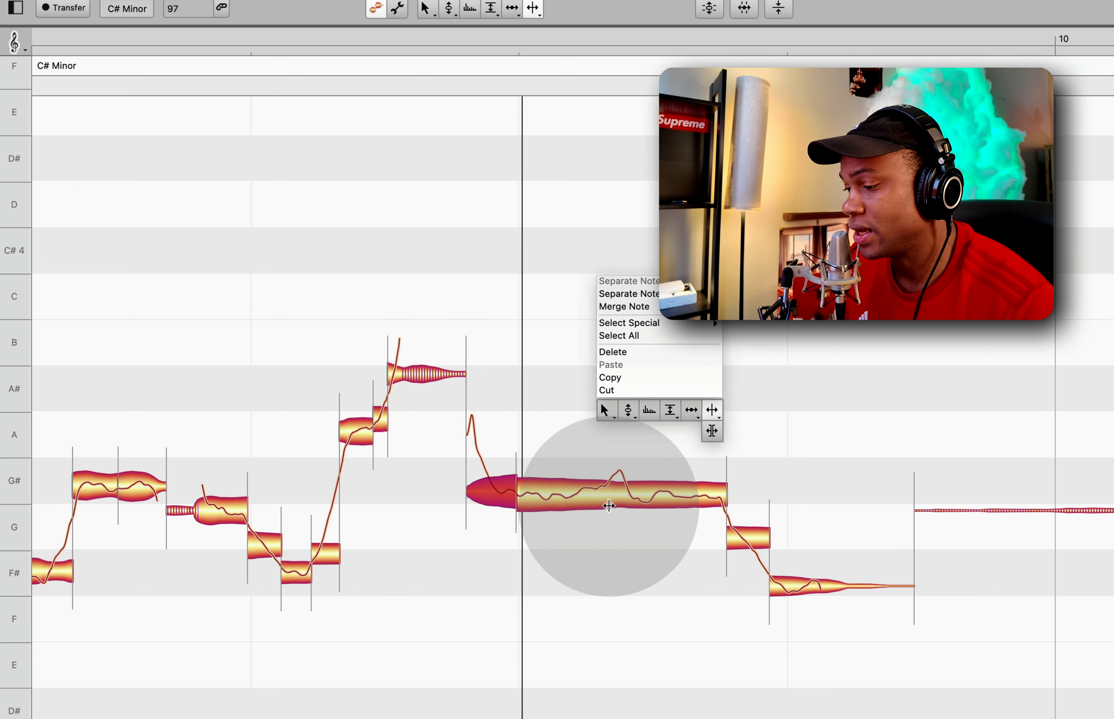
pyautogui.doubleClick(600, 489)
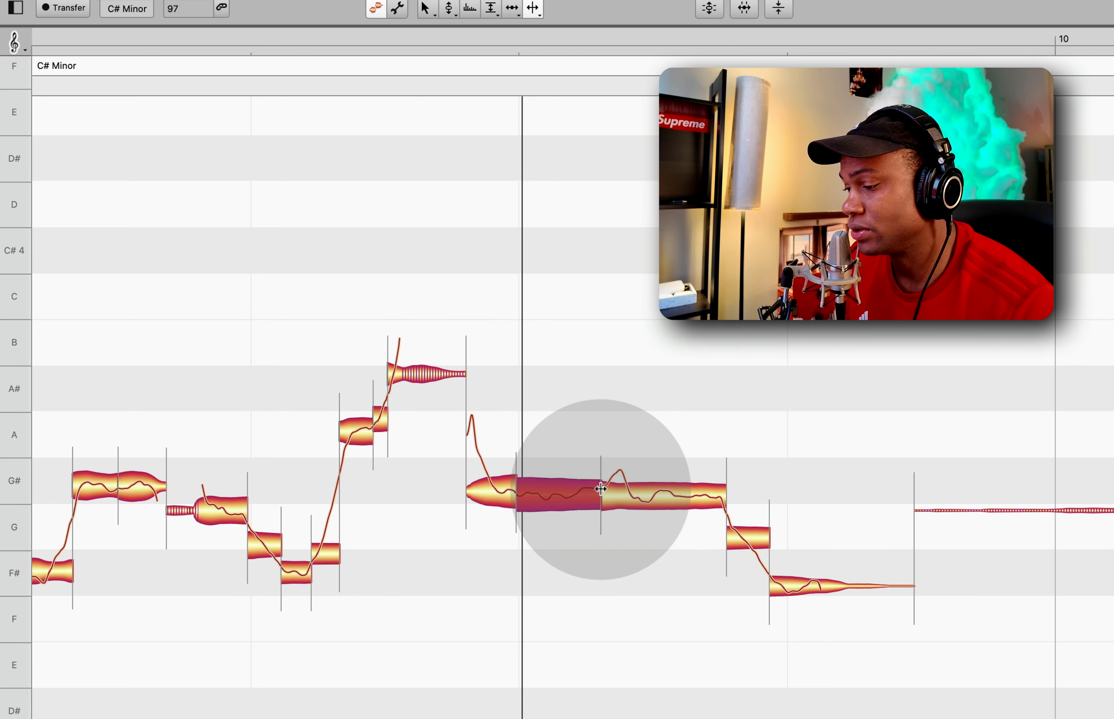
# Step: Lower the short hump part of the G# note to G 3 +81 ct
pyautogui.rightClick(676, 437)
pyautogui.click(591, 410)
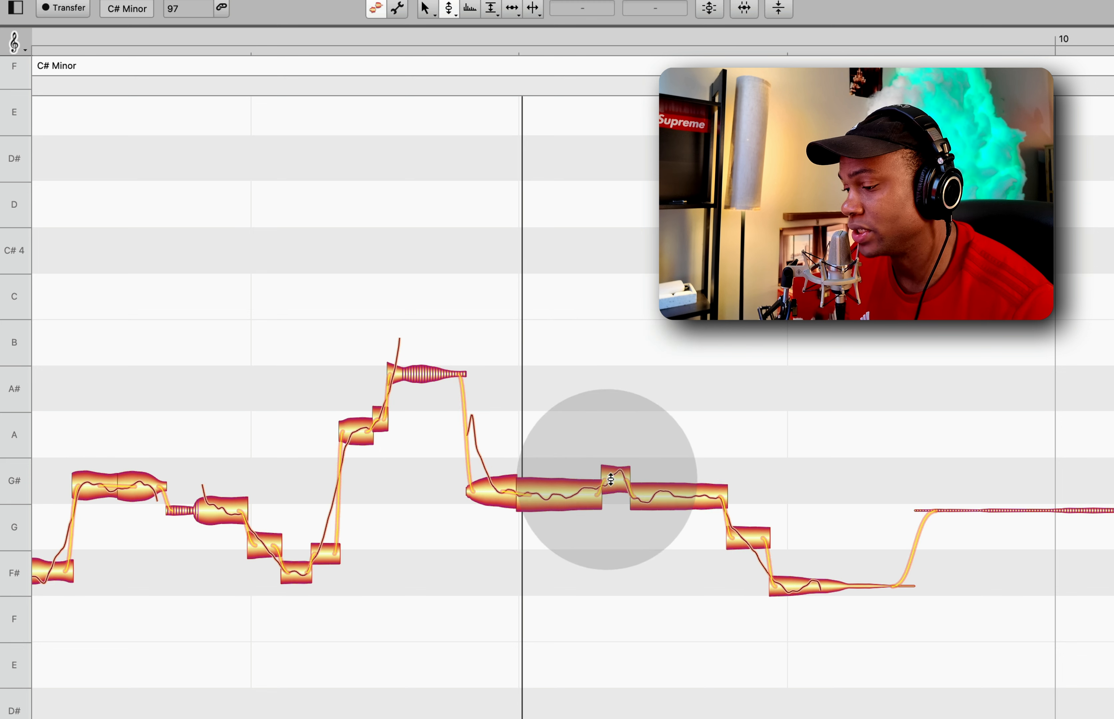
pyautogui.moveTo(608, 481); pyautogui.dragTo(608, 492)
pyautogui.click(589, 493)
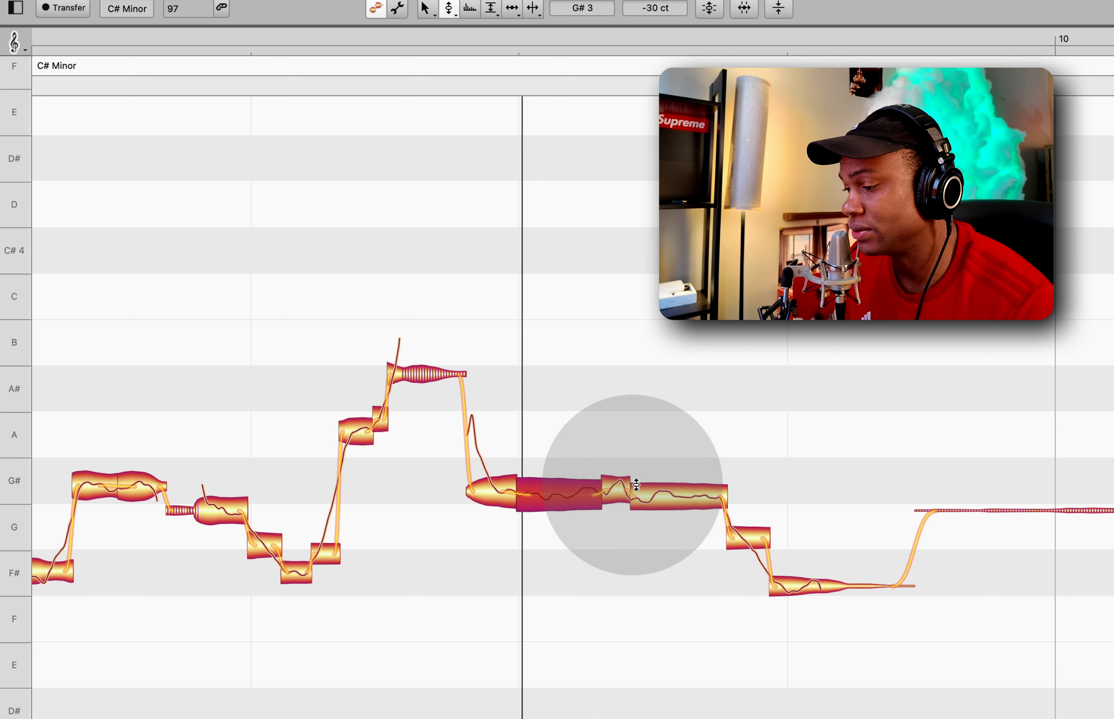
pyautogui.scroll(3, 634, 484)
pyautogui.click(629, 504)
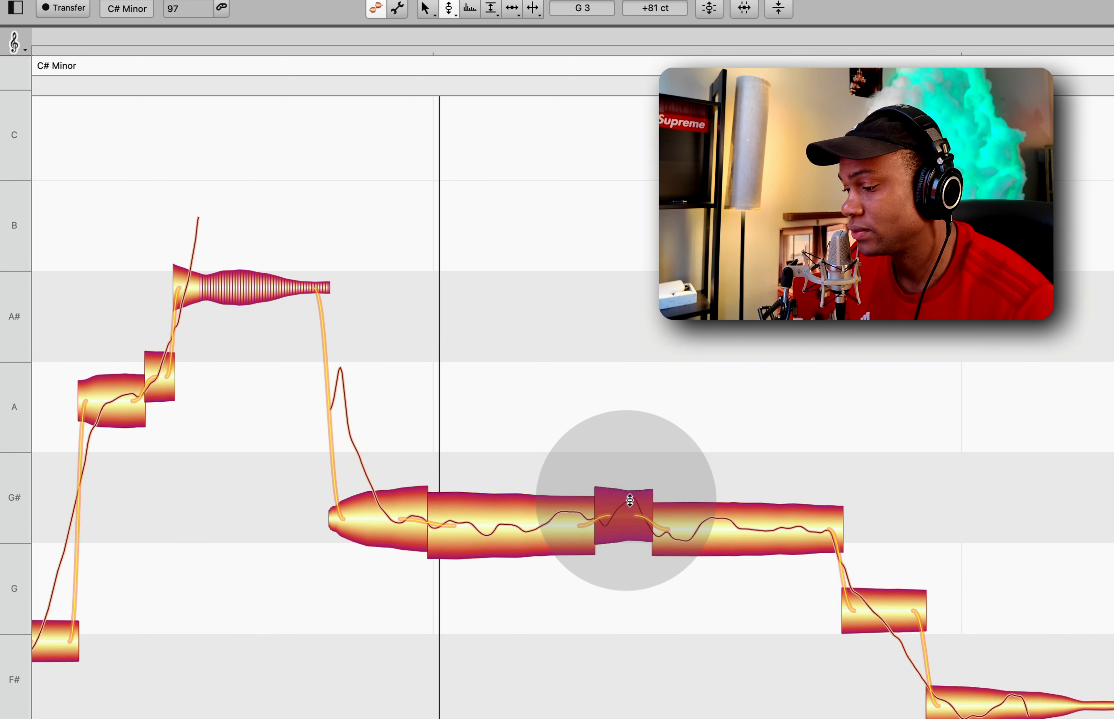
# Step: Raise the last, second and first parts of the G# note to G# 3 -14 ct, G# 3 -18 ct and G 3 +83 ct
pyautogui.scroll(-2, 629, 502)
pyautogui.click(697, 535)
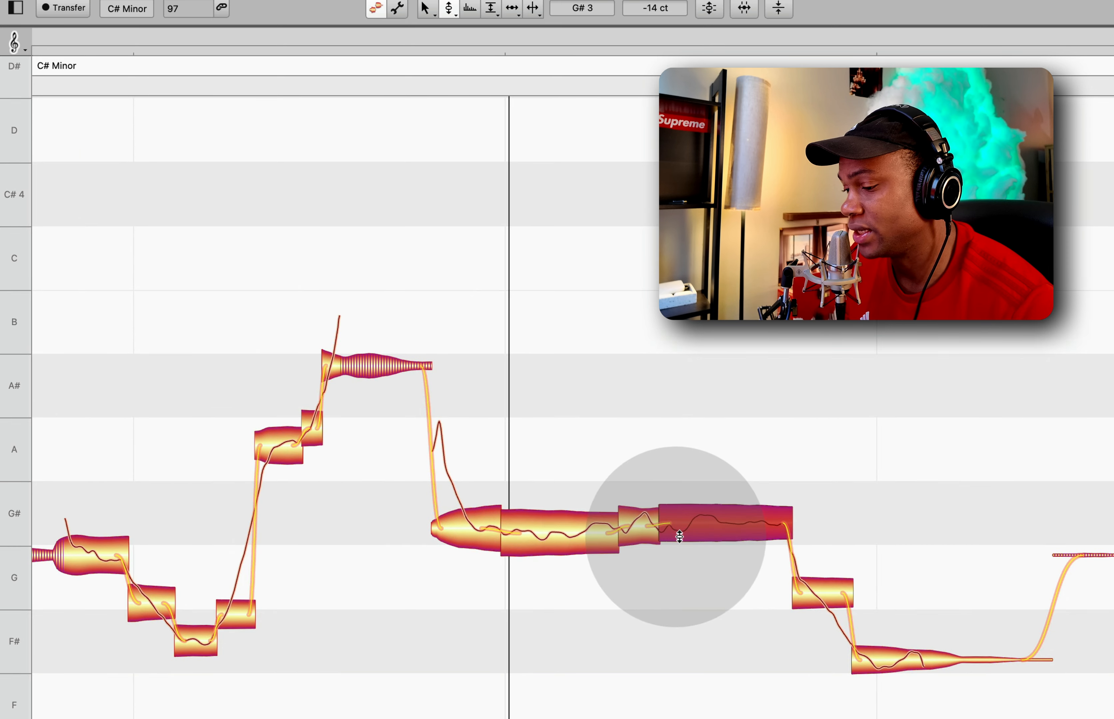
pyautogui.click(582, 531)
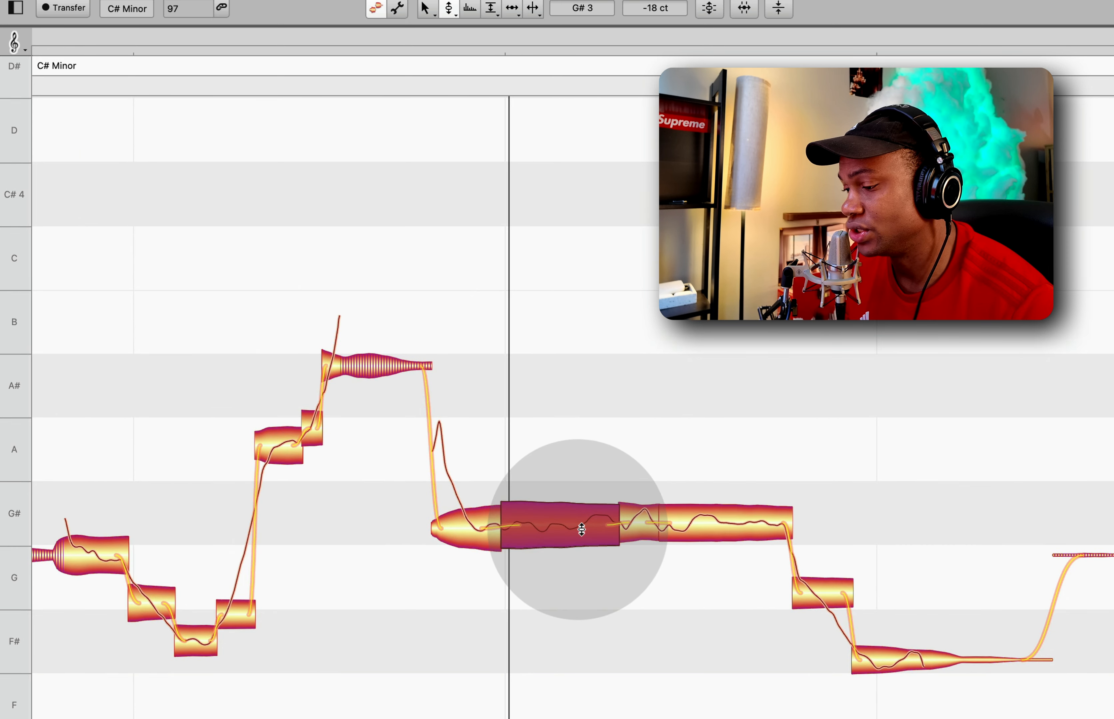
pyautogui.click(471, 533)
# Step: Play back the phrase through the retuned G# note to check how it sounds
pyautogui.scroll(-3, 311, 510)
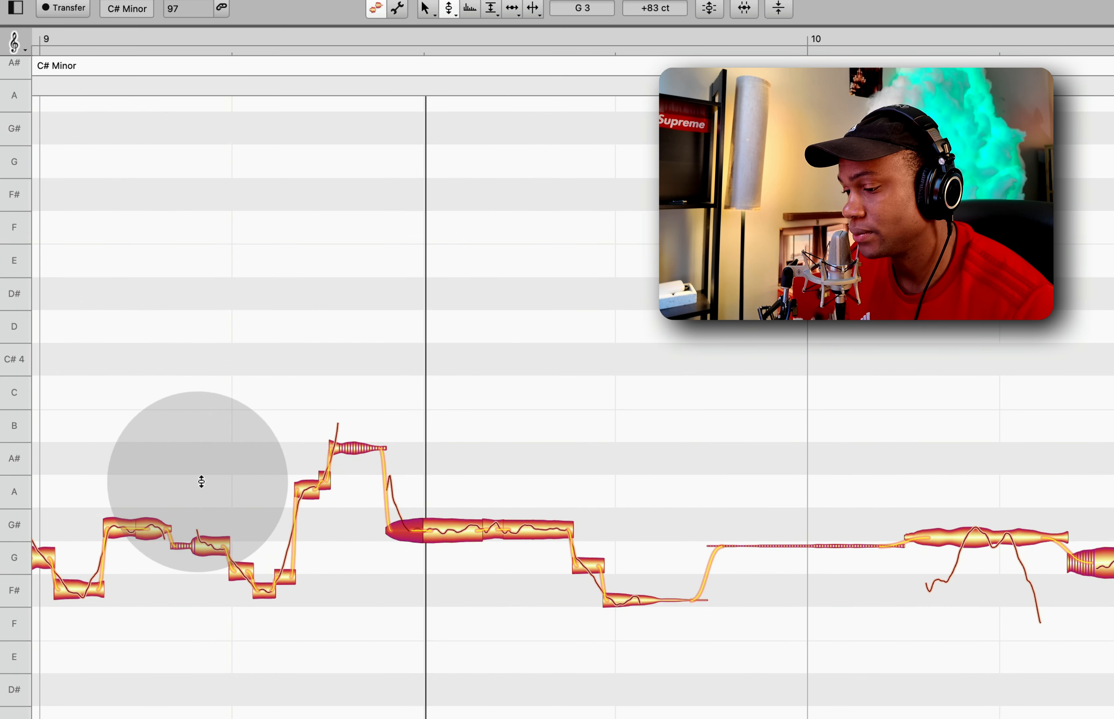
pyautogui.press('space')
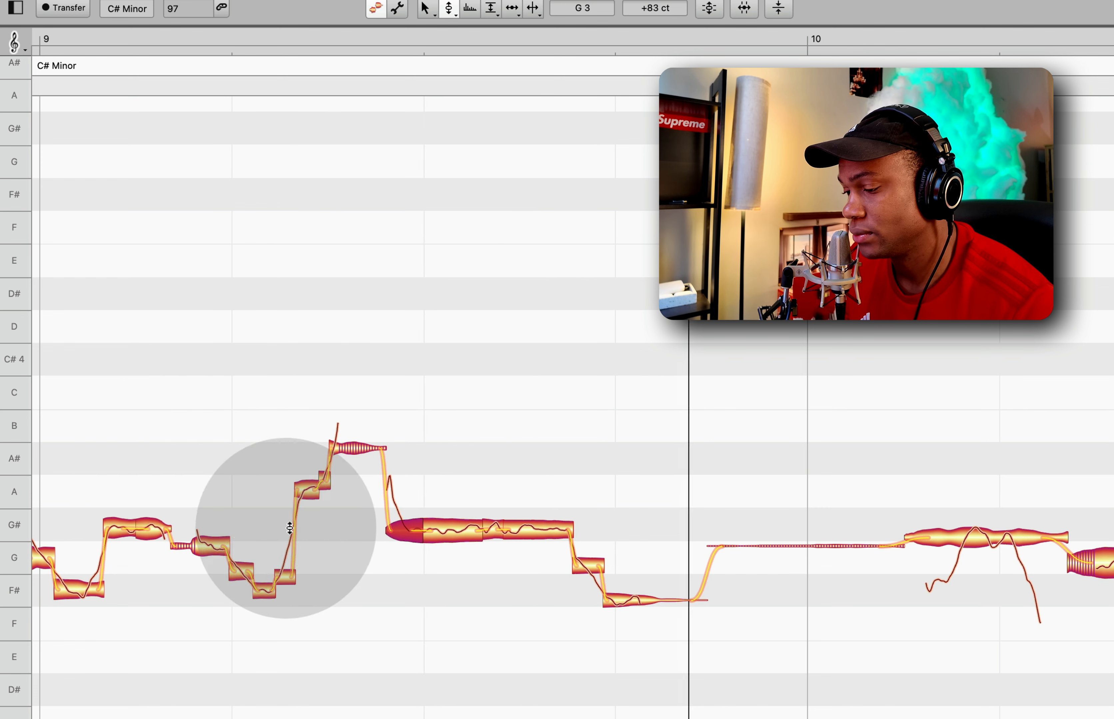
pyautogui.scroll(4, 484, 549)
pyautogui.rightClick(549, 381)
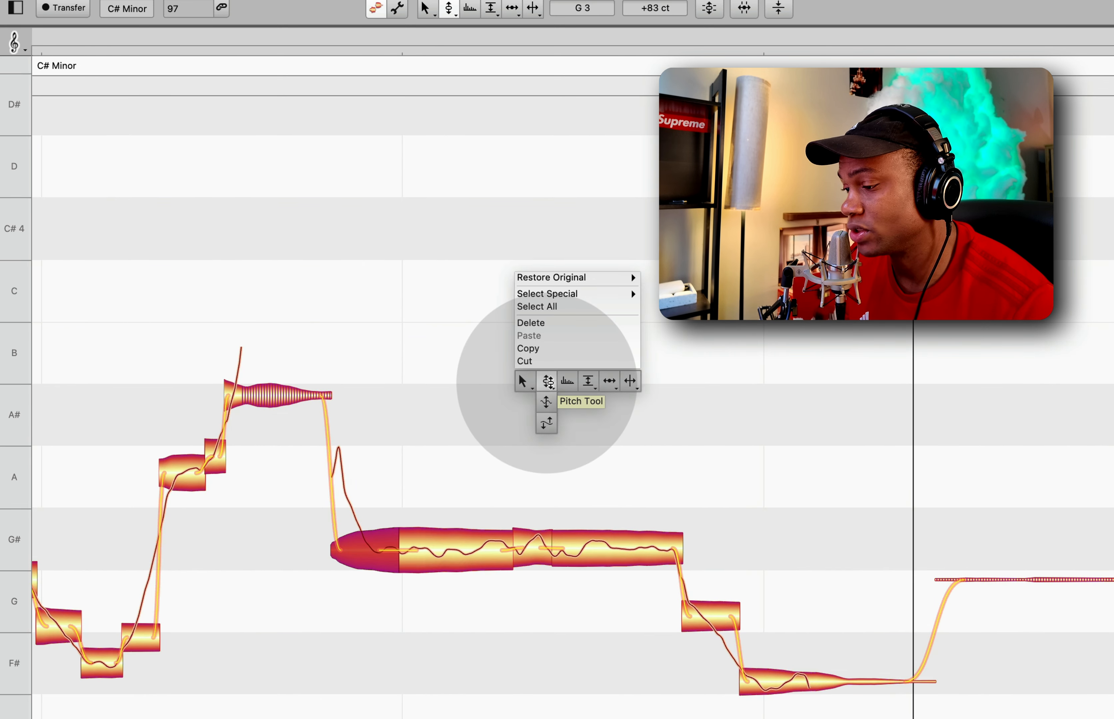
pyautogui.click(547, 385)
pyautogui.press('space')
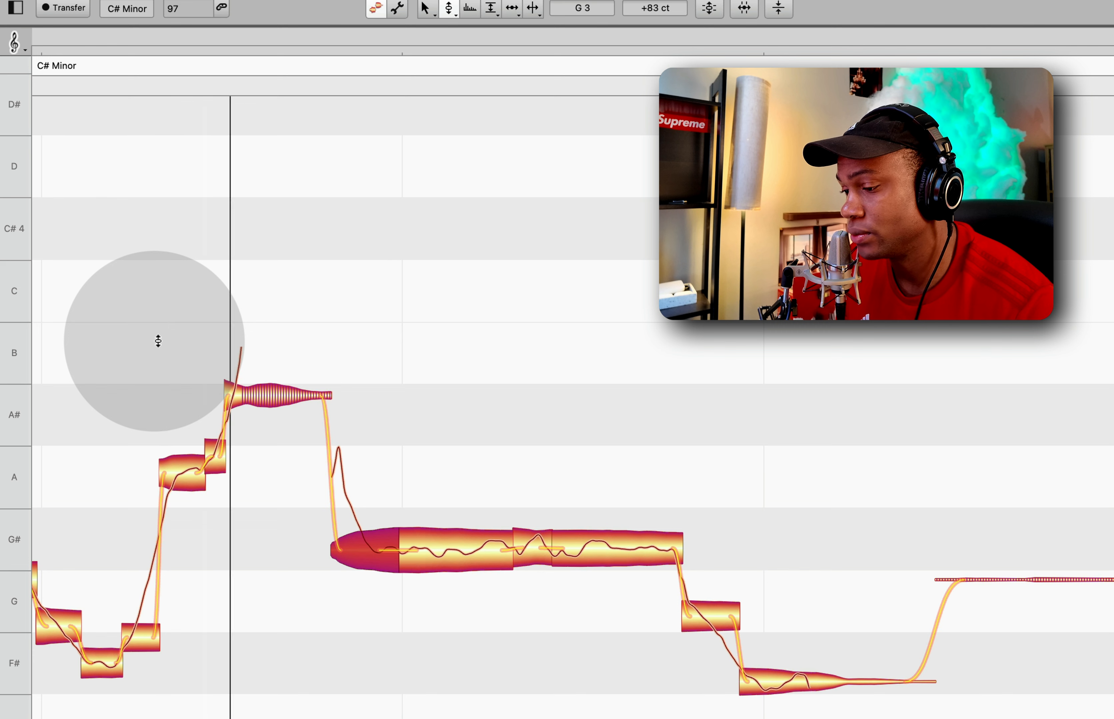
pyautogui.press('space')
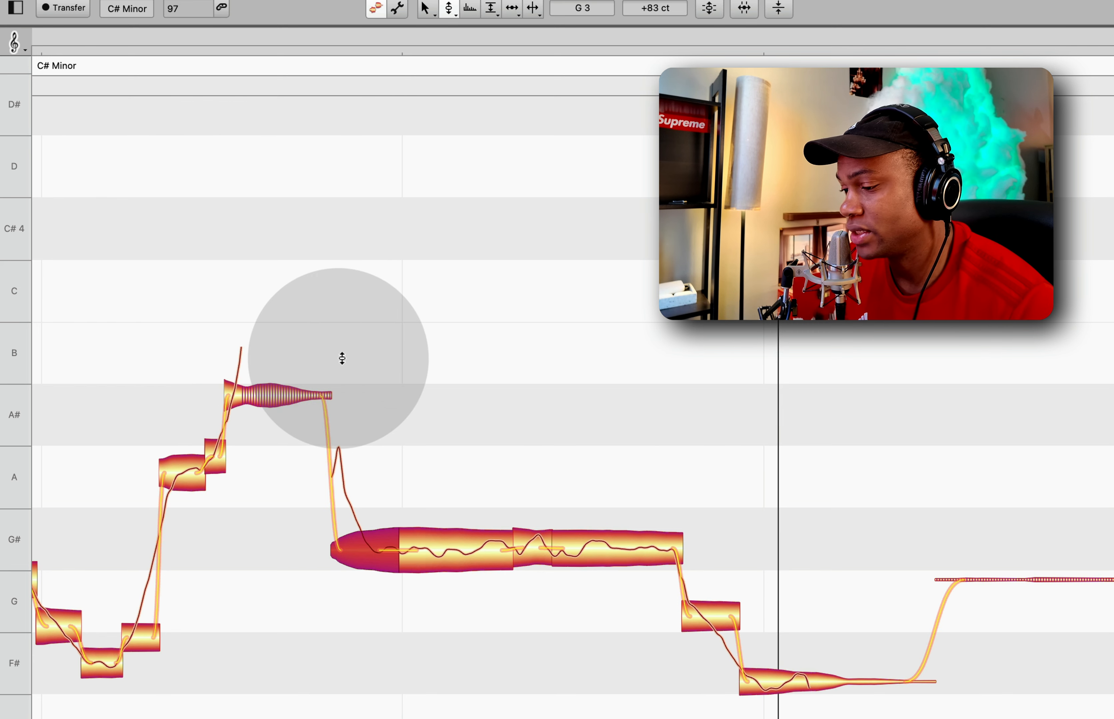
# Step: Reduce the pitch modulation of the G# note's second, third and fourth parts to 51.0%, 38.0% and 25.0%, and play back the phrase
pyautogui.rightClick(342, 358)
pyautogui.moveTo(337, 358)
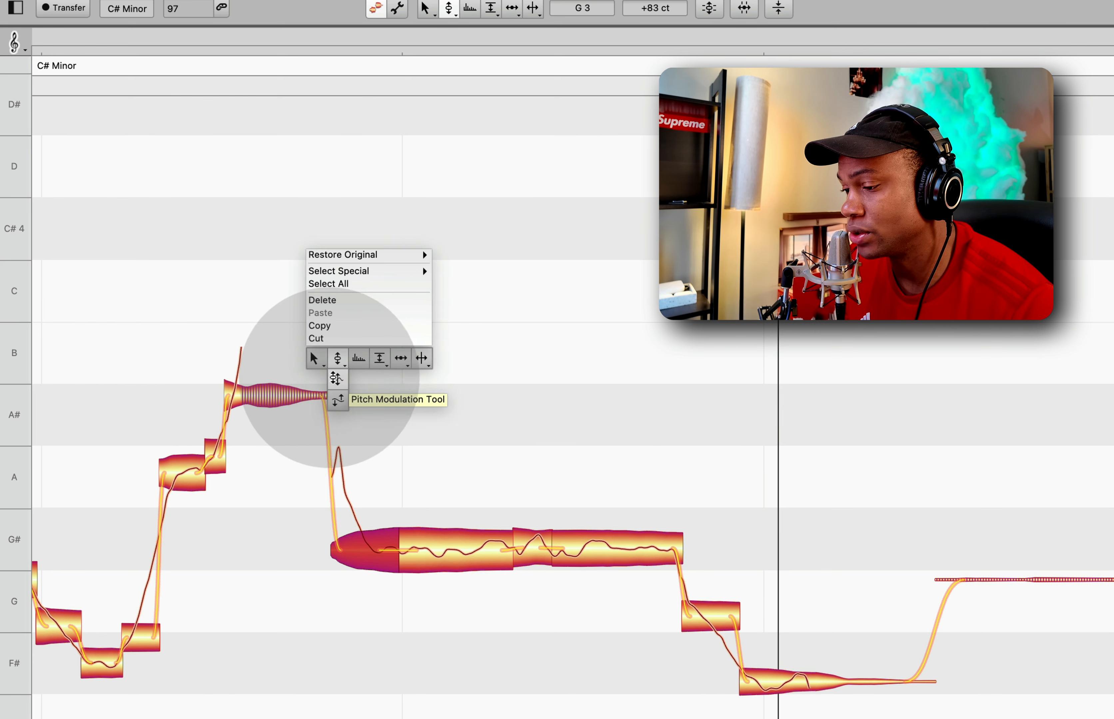
pyautogui.click(337, 400)
pyautogui.moveTo(455, 550); pyautogui.dragTo(455, 596)
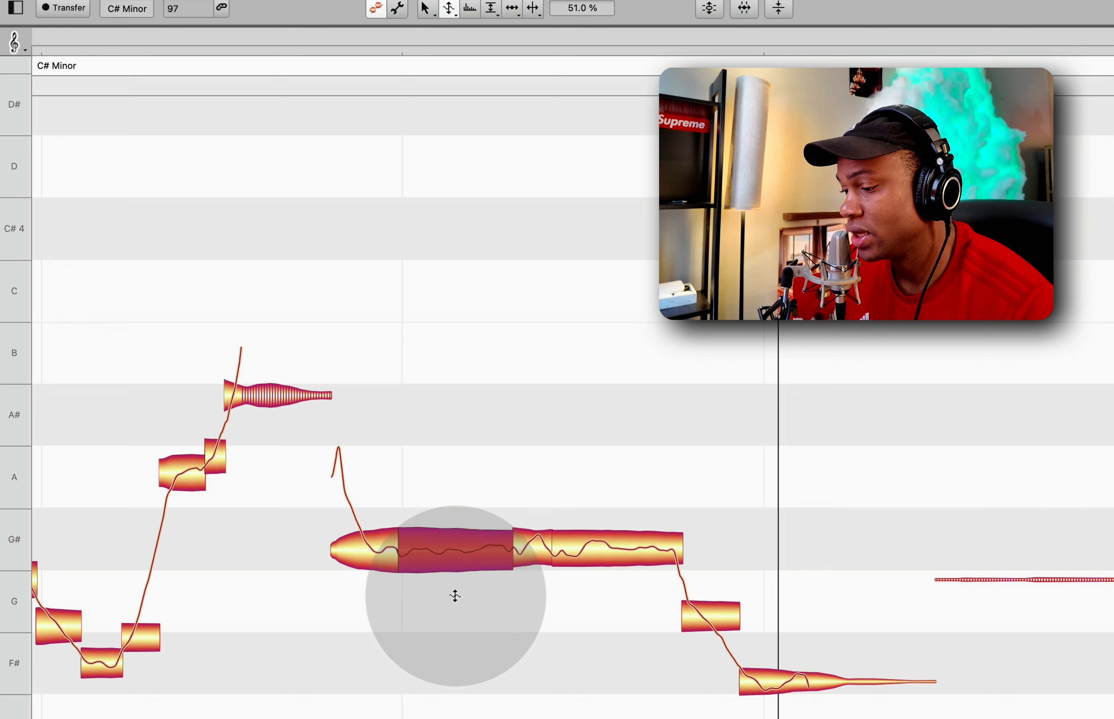
pyautogui.moveTo(542, 542); pyautogui.dragTo(545, 597)
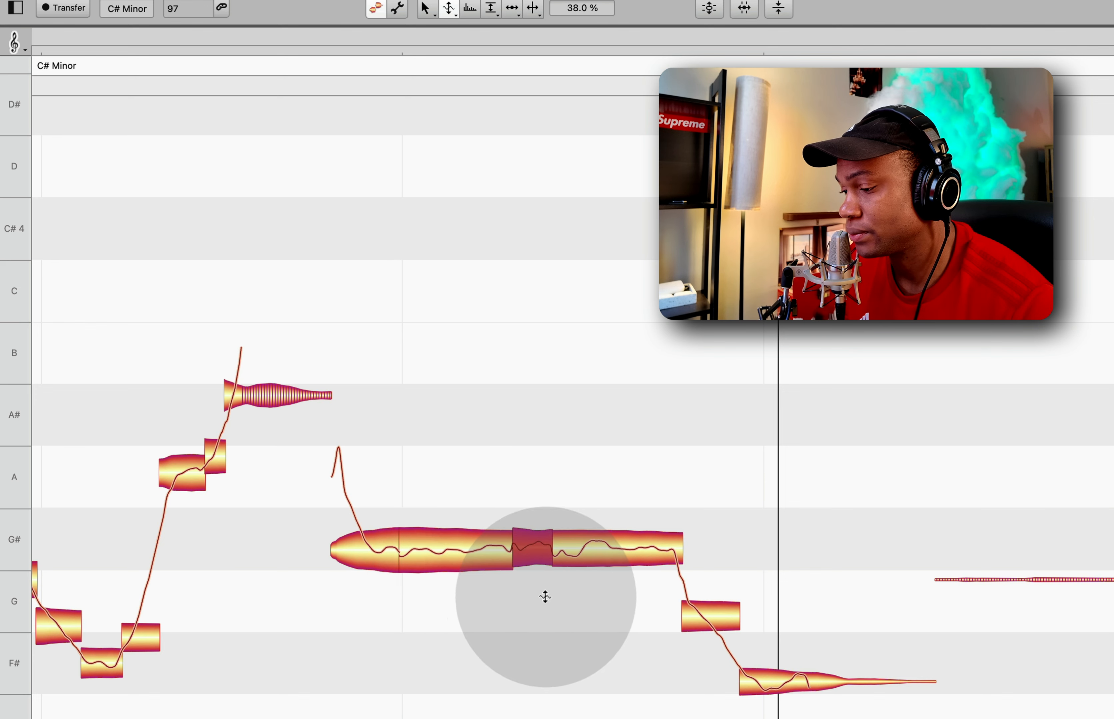
pyautogui.moveTo(593, 548); pyautogui.dragTo(595, 619)
pyautogui.scroll(-5, 544, 612)
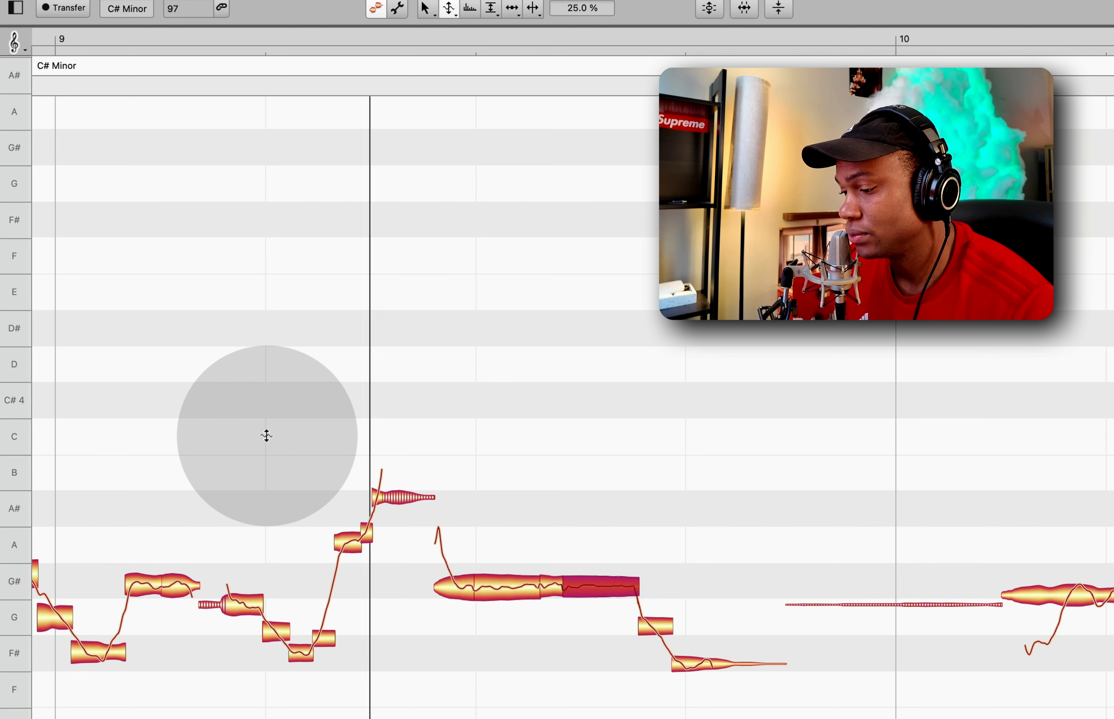
pyautogui.scroll(4, 607, 539)
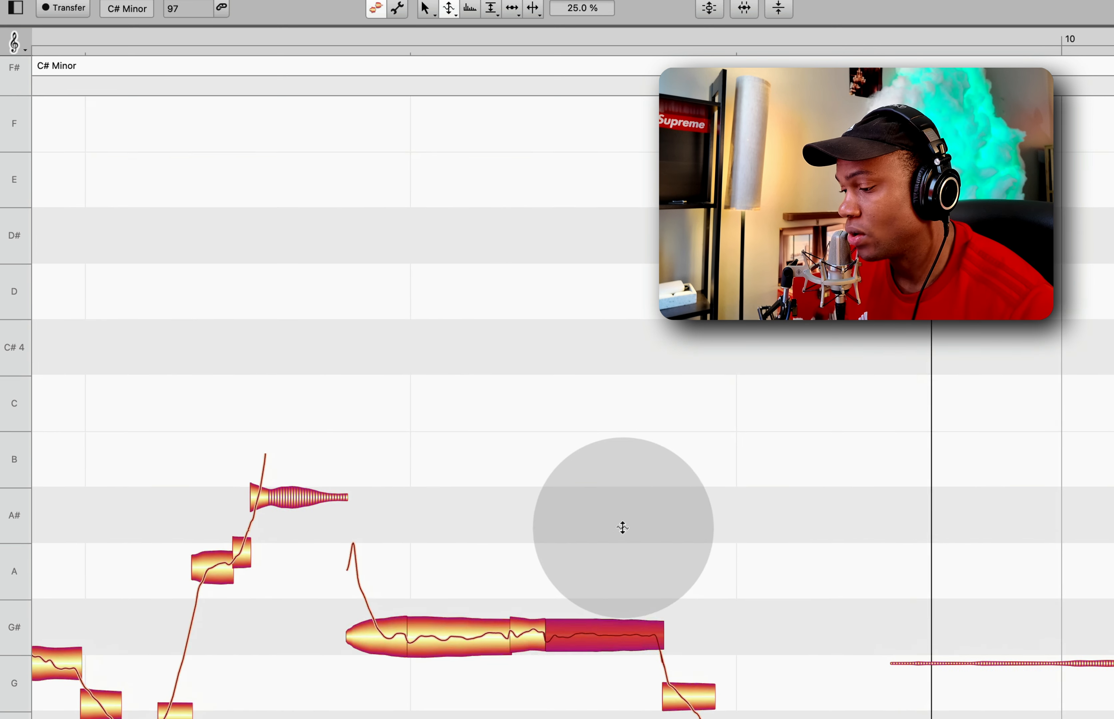
# Step: Separate the falling G note between the long G# note and the final F# note at its middle
pyautogui.rightClick(711, 411)
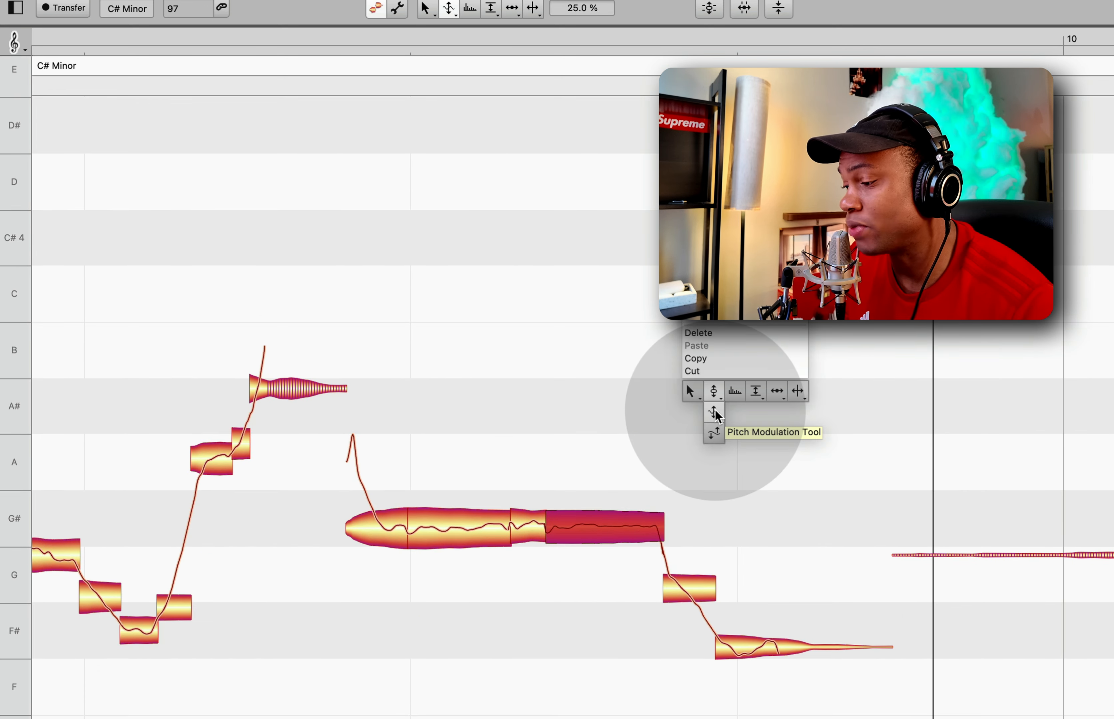
pyautogui.click(796, 392)
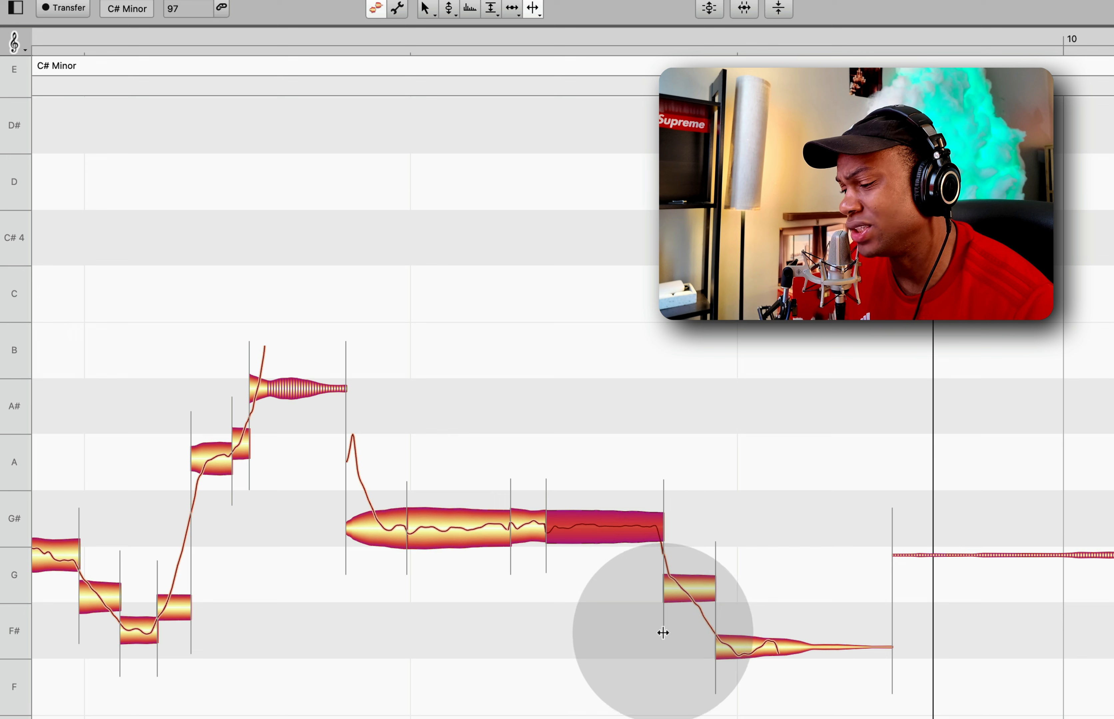
pyautogui.doubleClick(690, 587)
# Step: Raise the long F# note at the end of the phrase slightly toward the centre of F#
pyautogui.rightClick(710, 487)
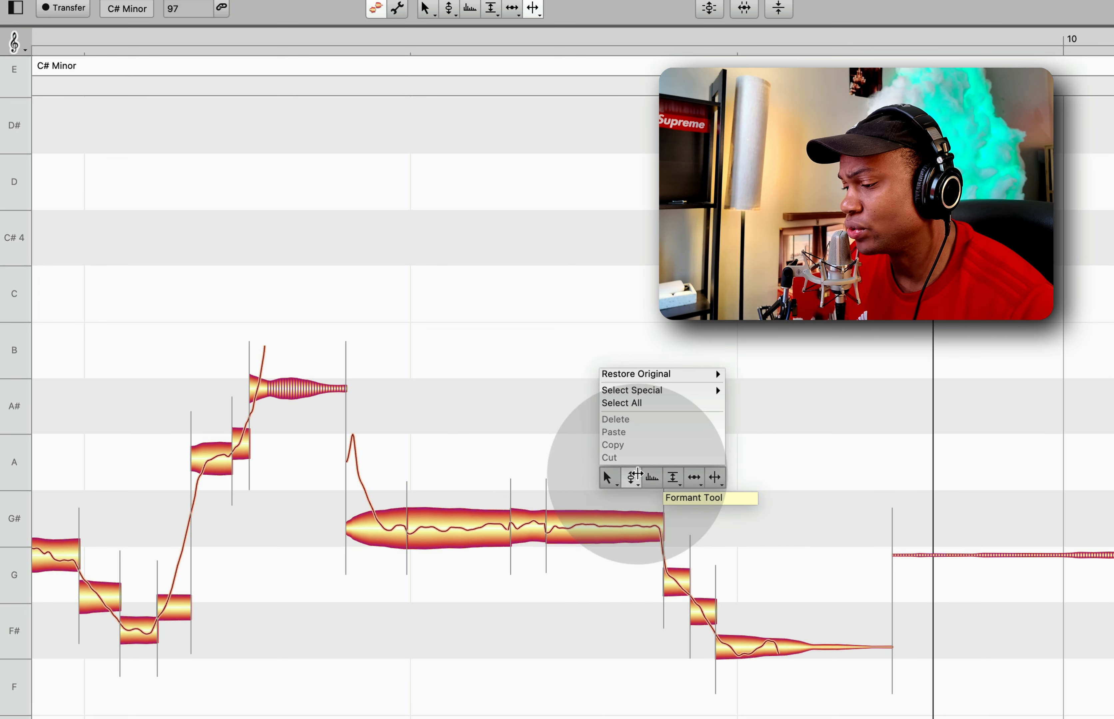
pyautogui.click(652, 477)
pyautogui.click(737, 650)
pyautogui.moveTo(737, 651); pyautogui.dragTo(735, 640)
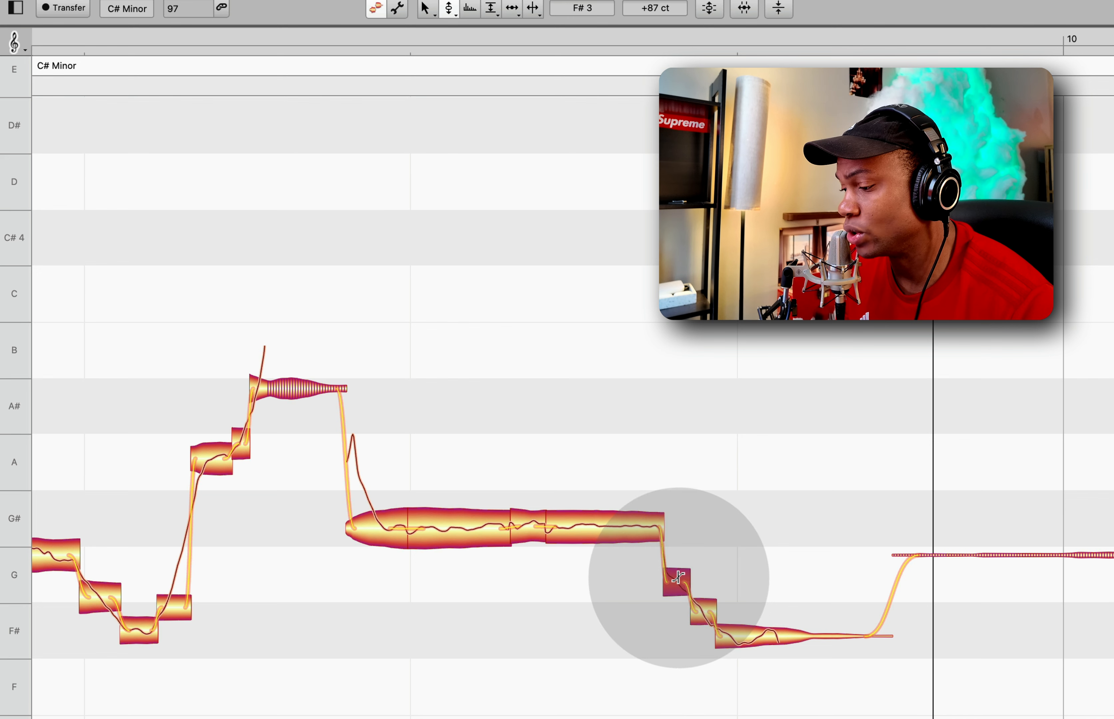
# Step: Separate the steeply falling opening of the G# note's first part and play back the phrase from its beginning
pyautogui.moveTo(656, 536); pyautogui.dragTo(651, 526)
pyautogui.click(644, 622)
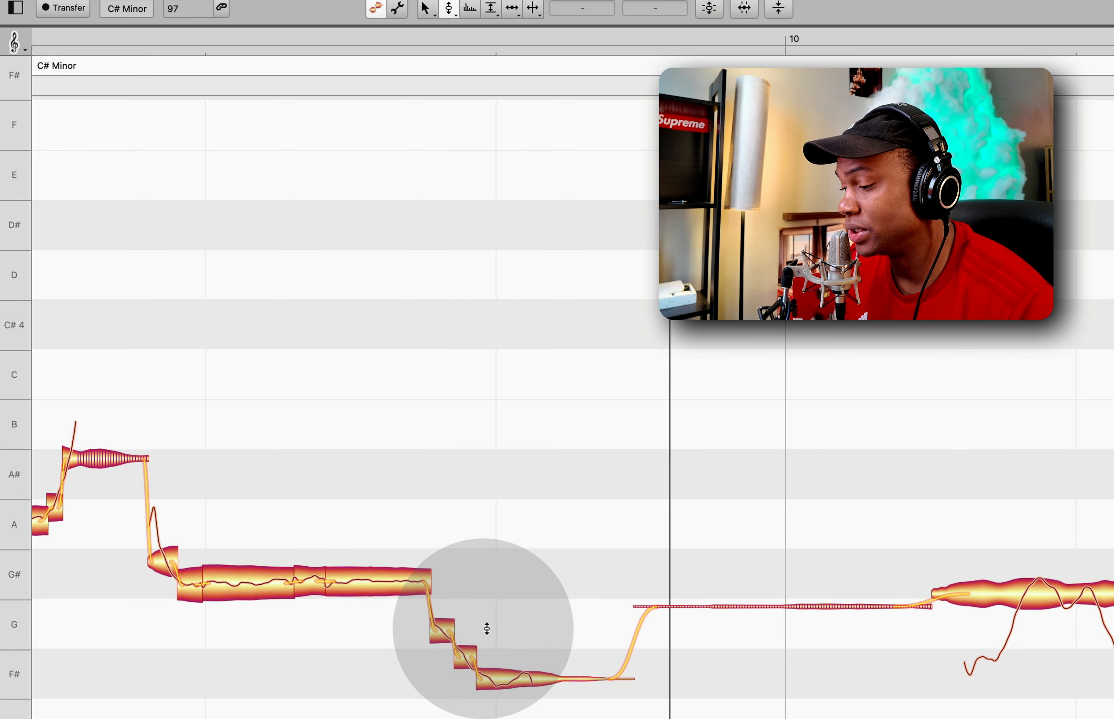
pyautogui.hscroll(5, 486, 629)
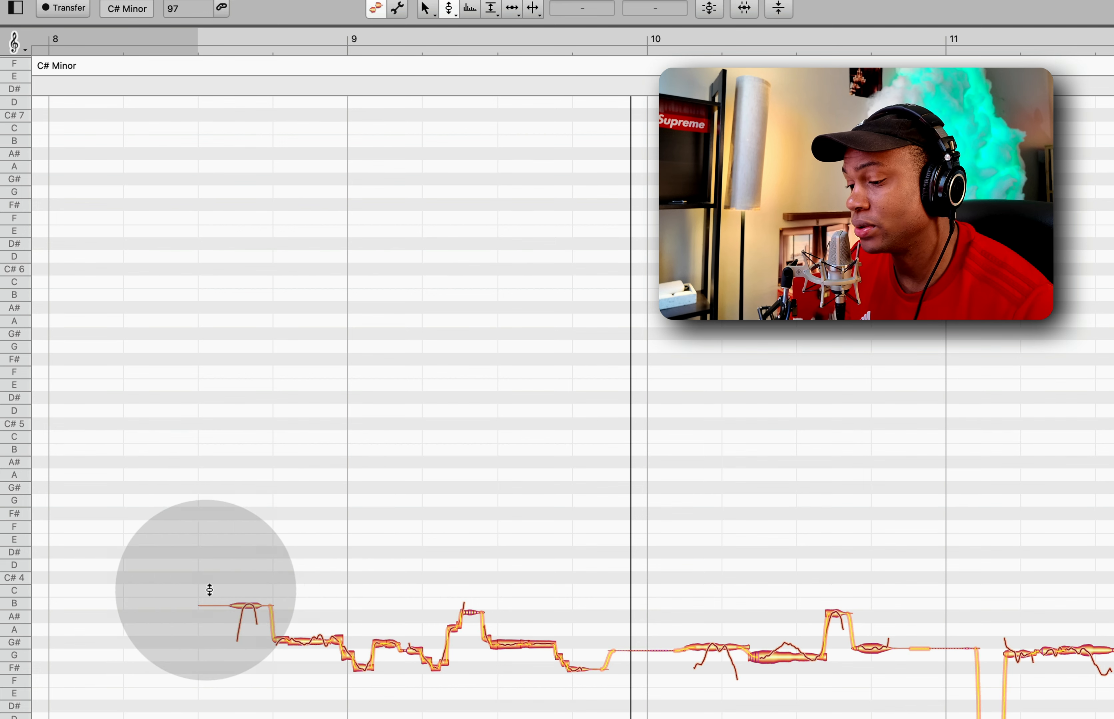
pyautogui.doubleClick(183, 589)
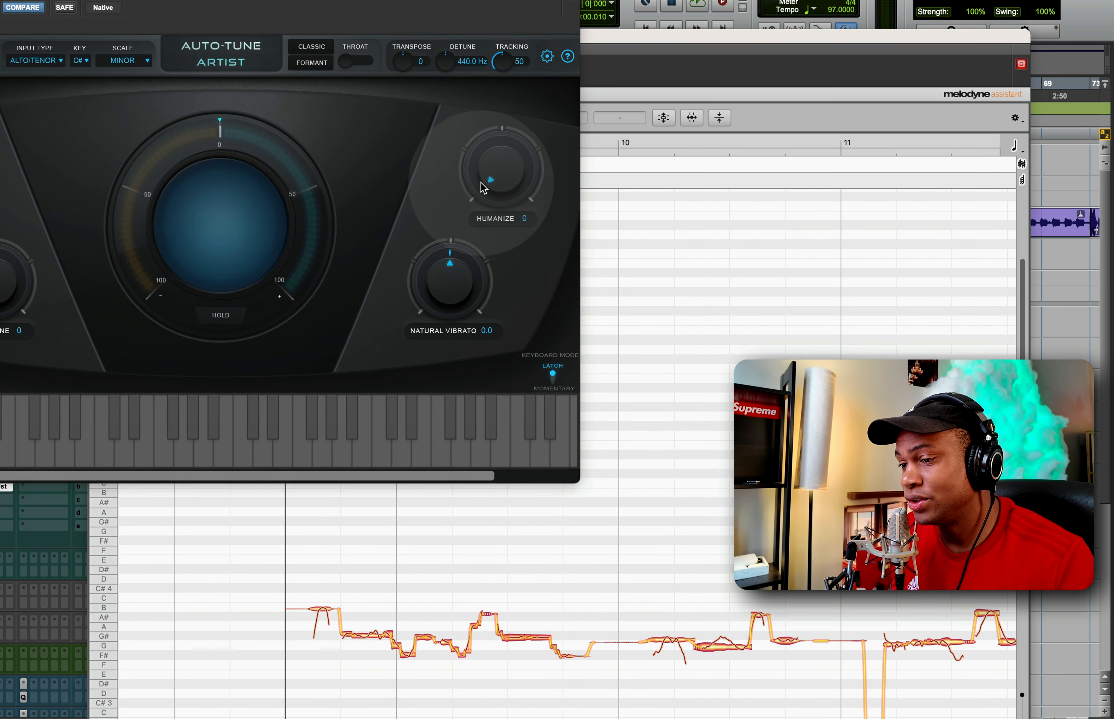
# Step: Set Humanize to 42 in Auto-Tune Artist while listening to the phrase, and close the plug-in window
pyautogui.moveTo(480, 182); pyautogui.dragTo(495, 128)
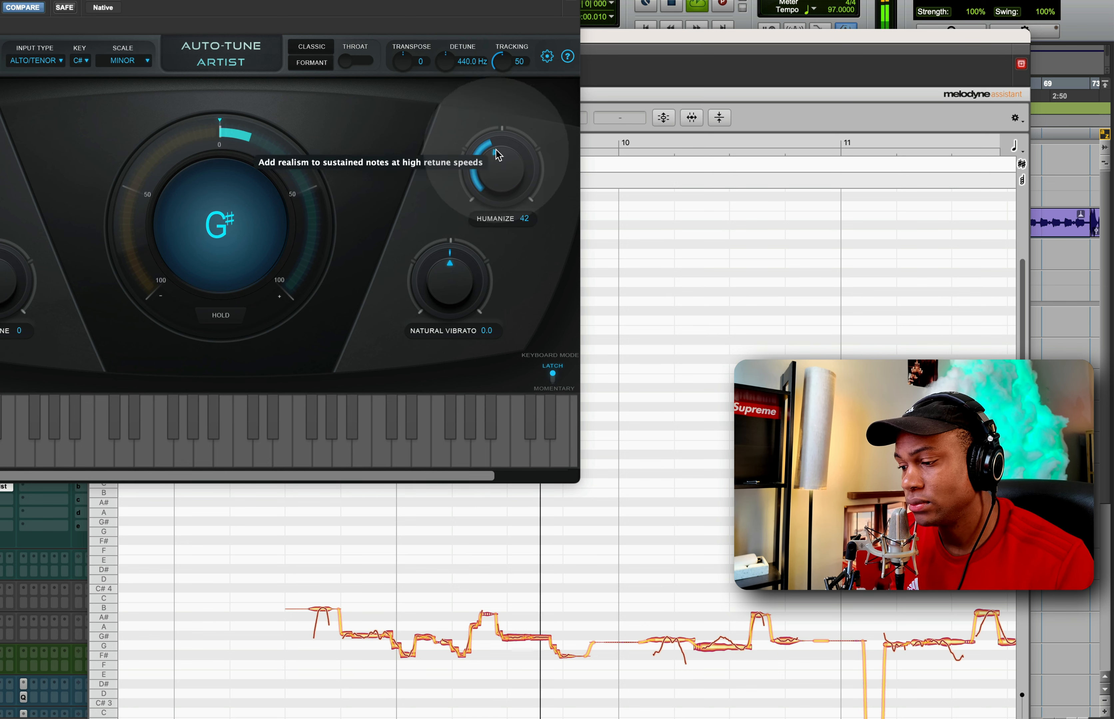
pyautogui.press('space')
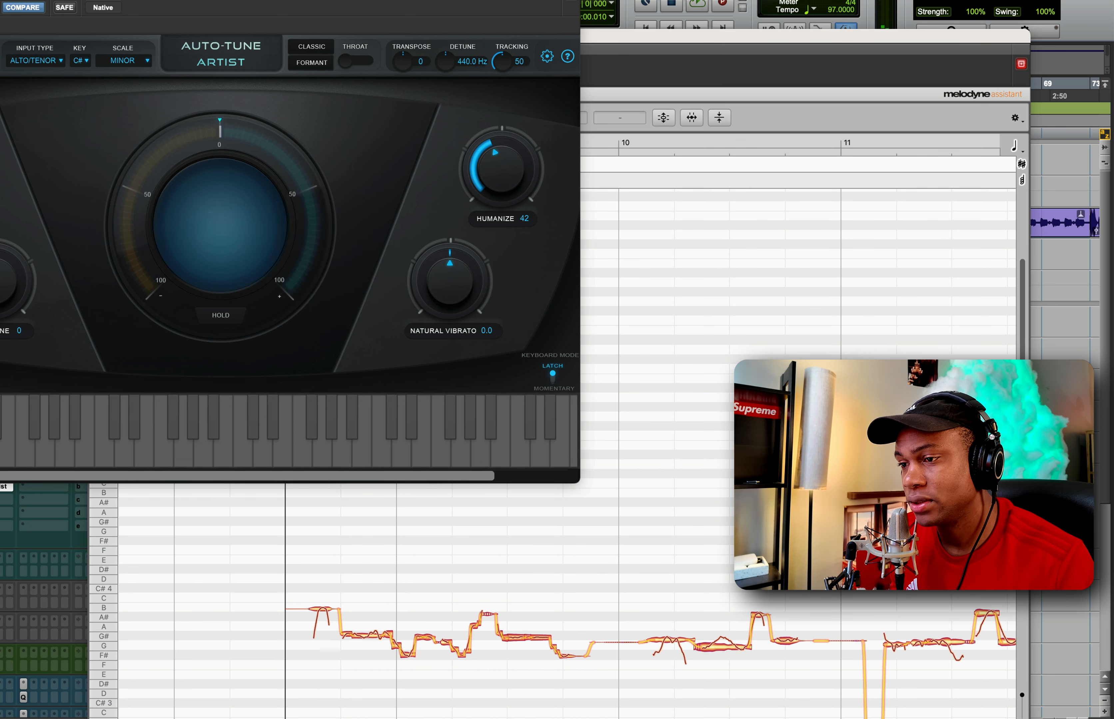
pyautogui.press('super+w')
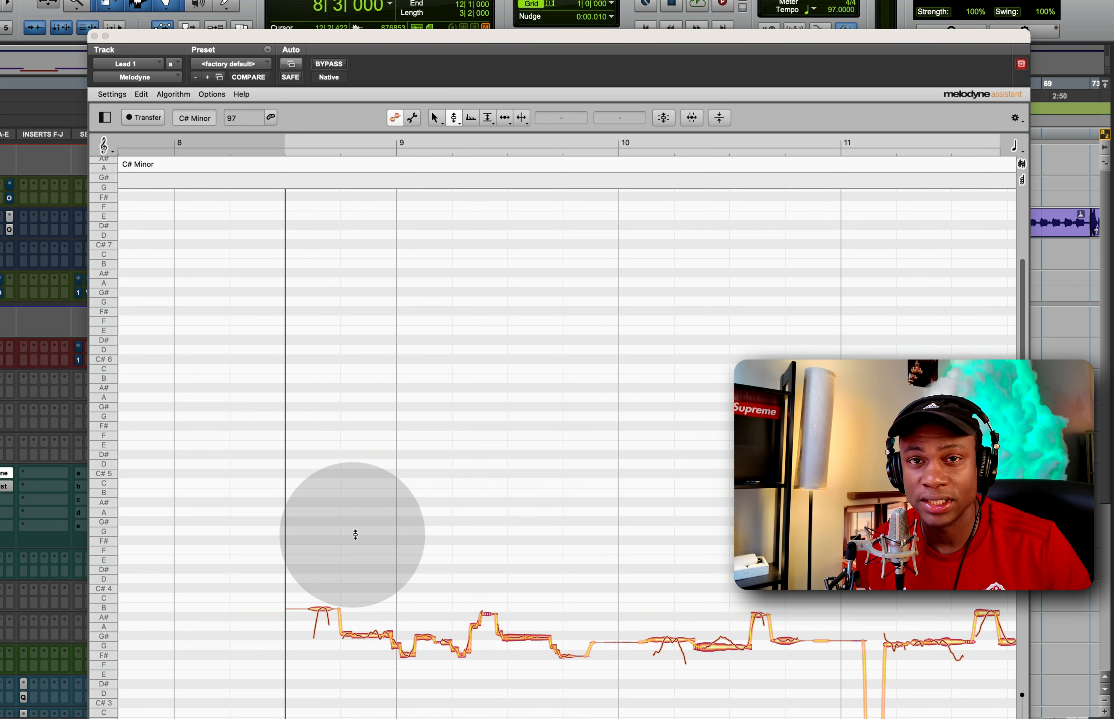
# Step: Open Auto-Tune Pro on the Lead 1 track, show its Graph Mode and close the plug-in window
pyautogui.click(7, 486)
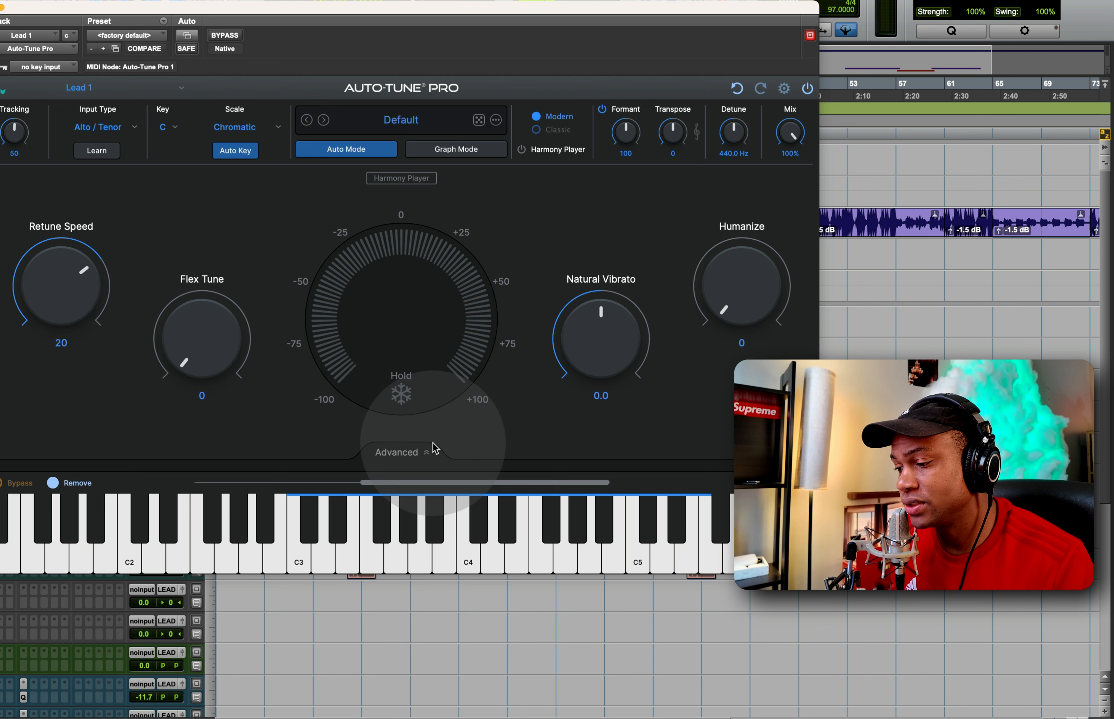
pyautogui.click(440, 149)
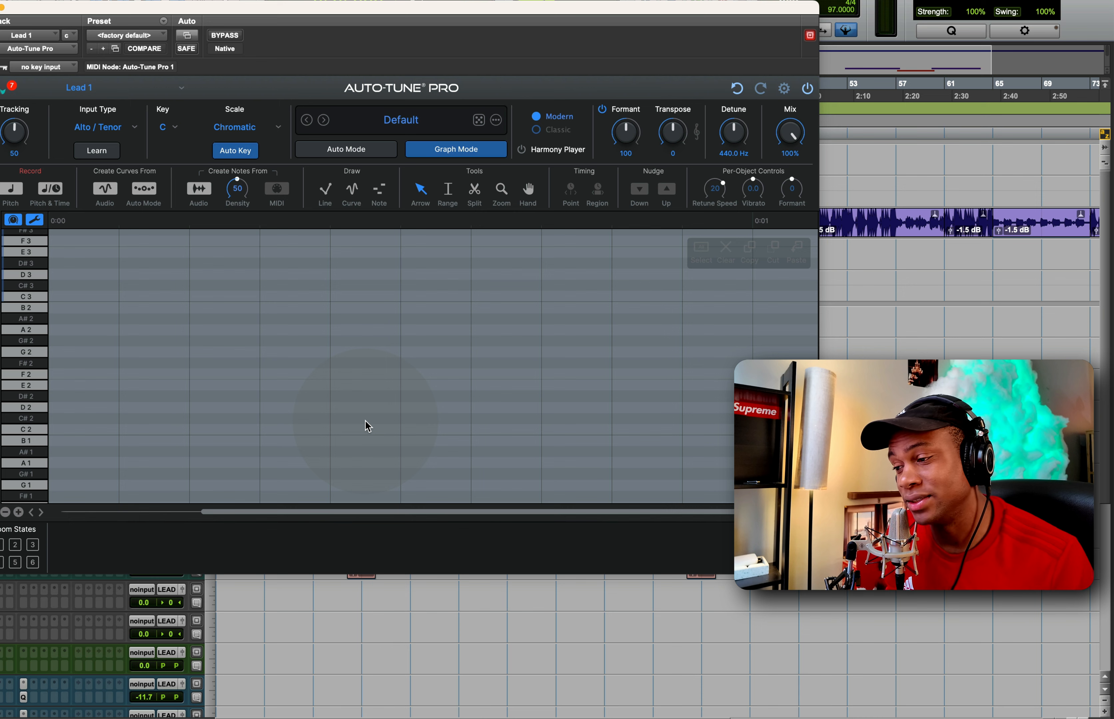
pyautogui.click(0, 7)
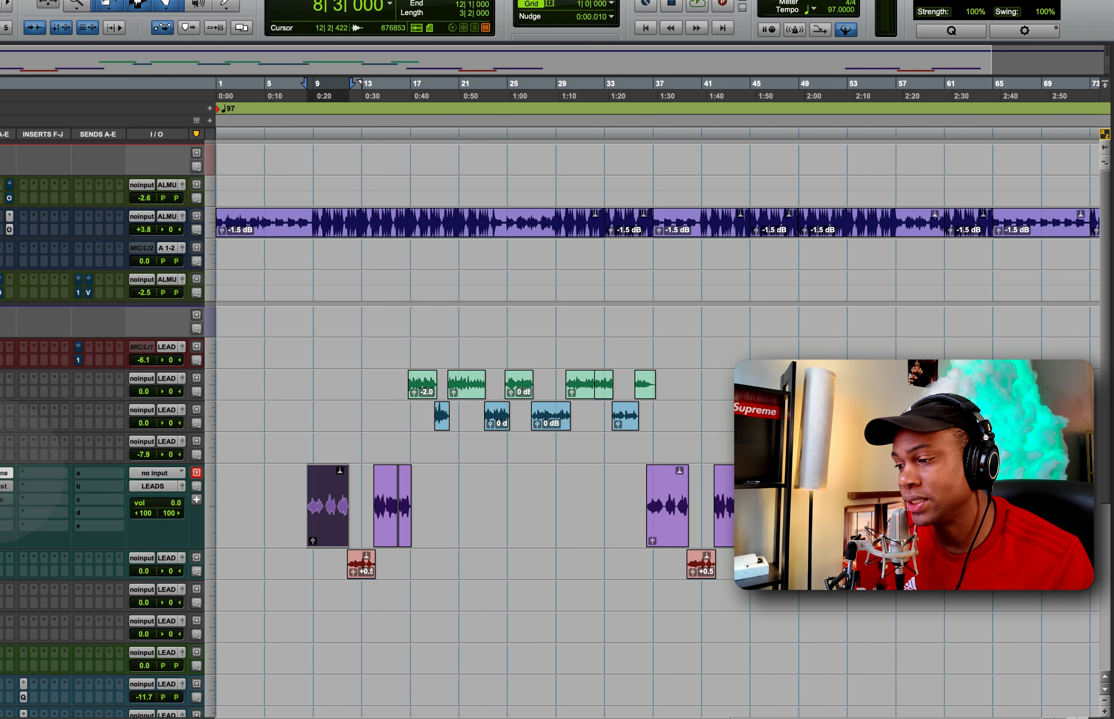
# Step: Reopen Melodyne on the Lead 1 track and play back the corrected phrase around bar 9
pyautogui.click(0, 473)
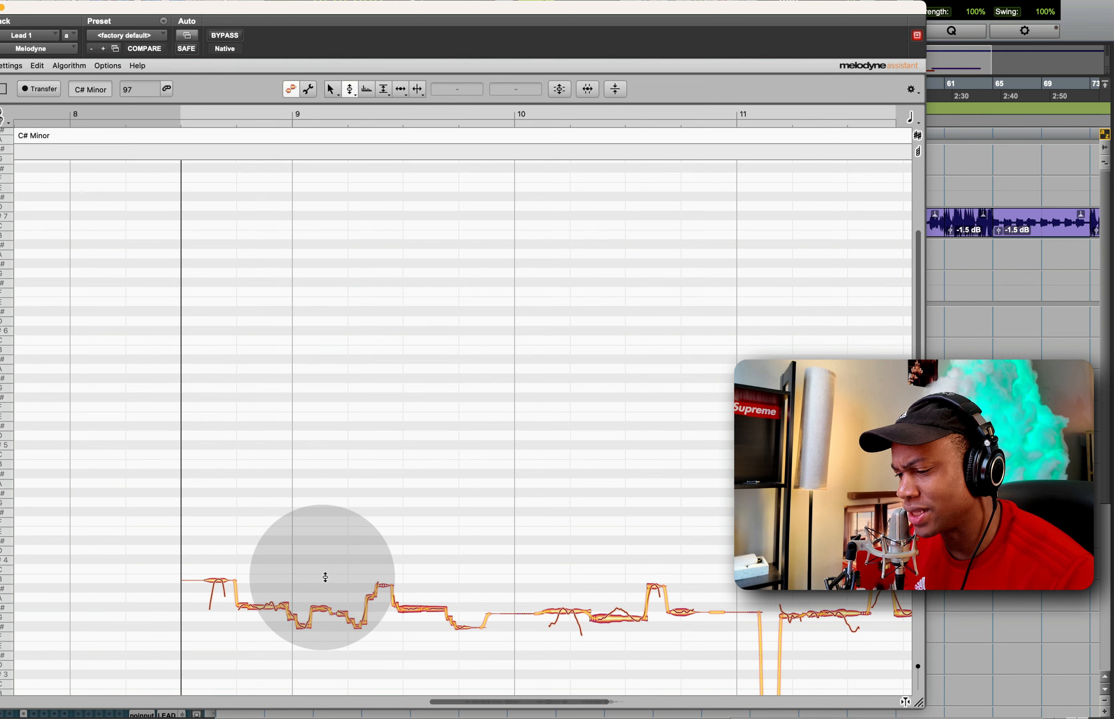
pyautogui.scroll(5, 323, 577)
pyautogui.press('space')
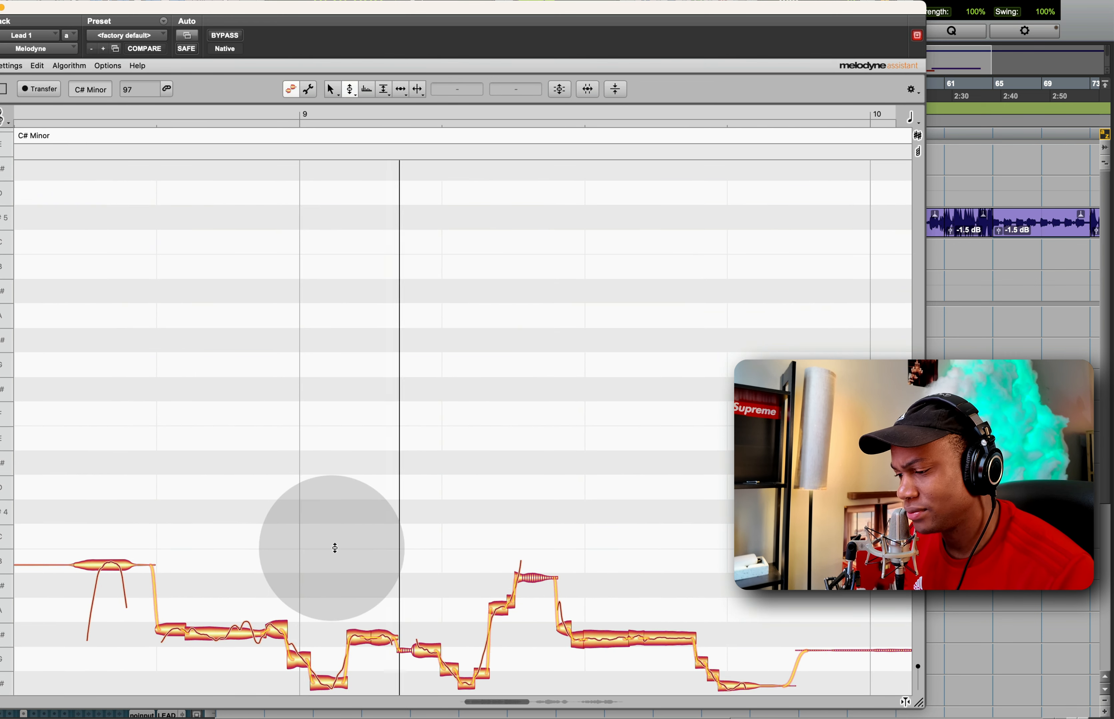
# Step: Select the short A note leading up to the A# note after bar 9, examine it up close and play back the phrase
pyautogui.rightClick(556, 526)
pyautogui.click(551, 527)
pyautogui.moveTo(526, 579); pyautogui.dragTo(515, 602)
pyautogui.scroll(5, 511, 587)
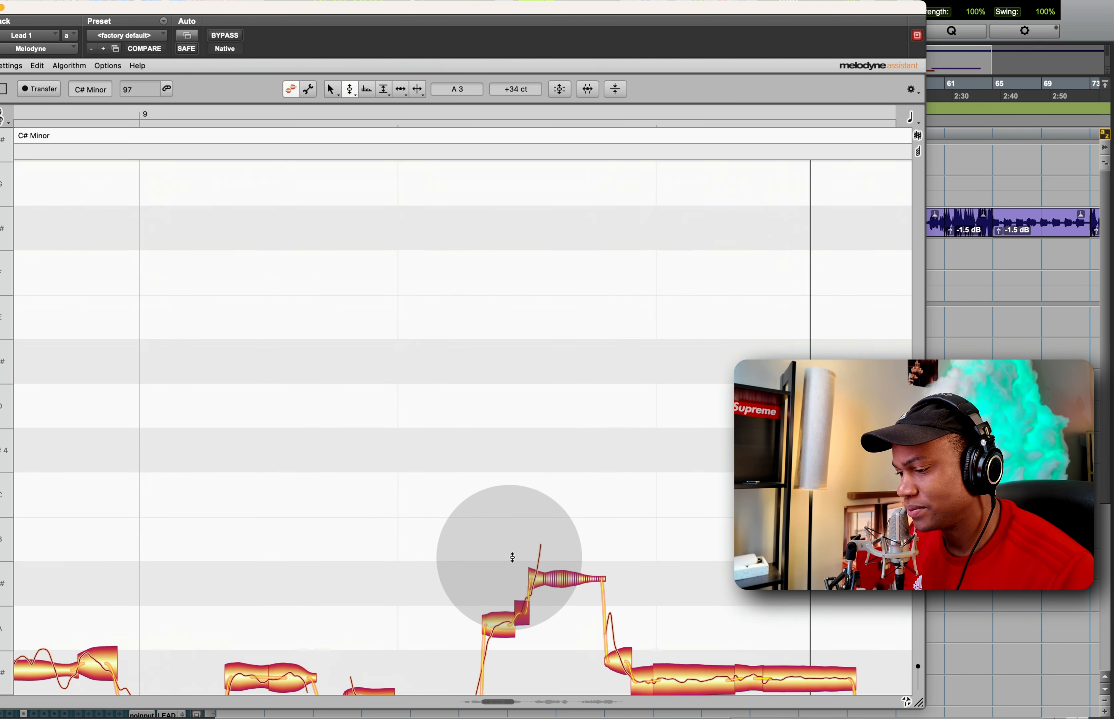
pyautogui.scroll(2, 503, 523)
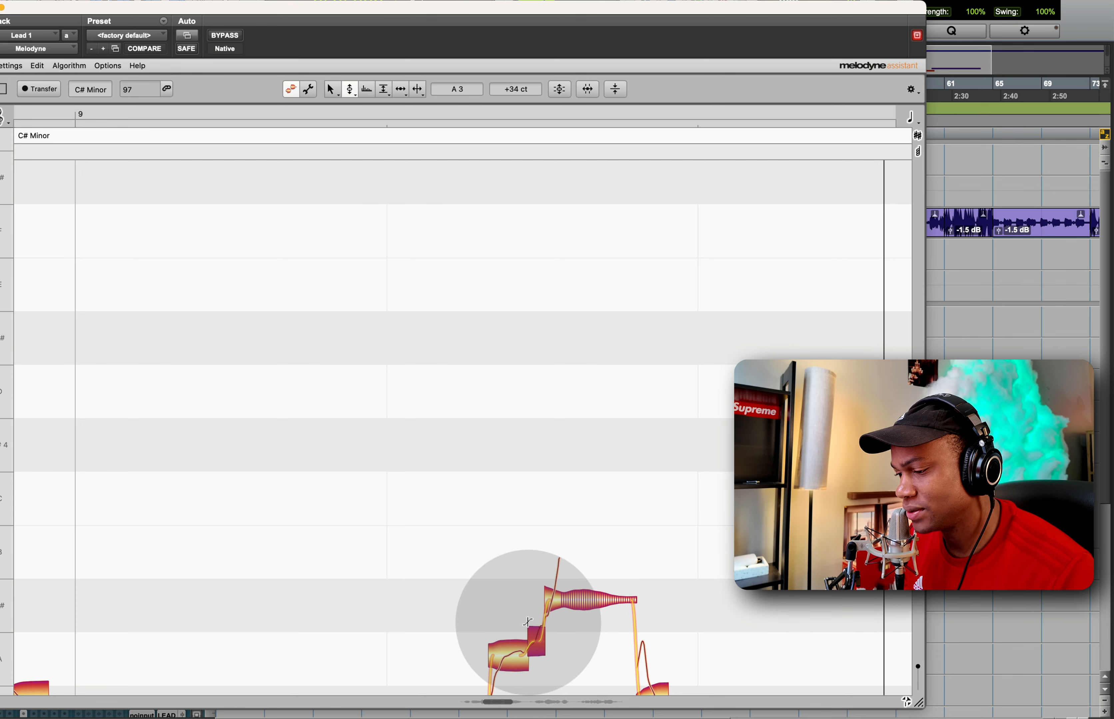
pyautogui.scroll(-4, 522, 616)
pyautogui.press('space')
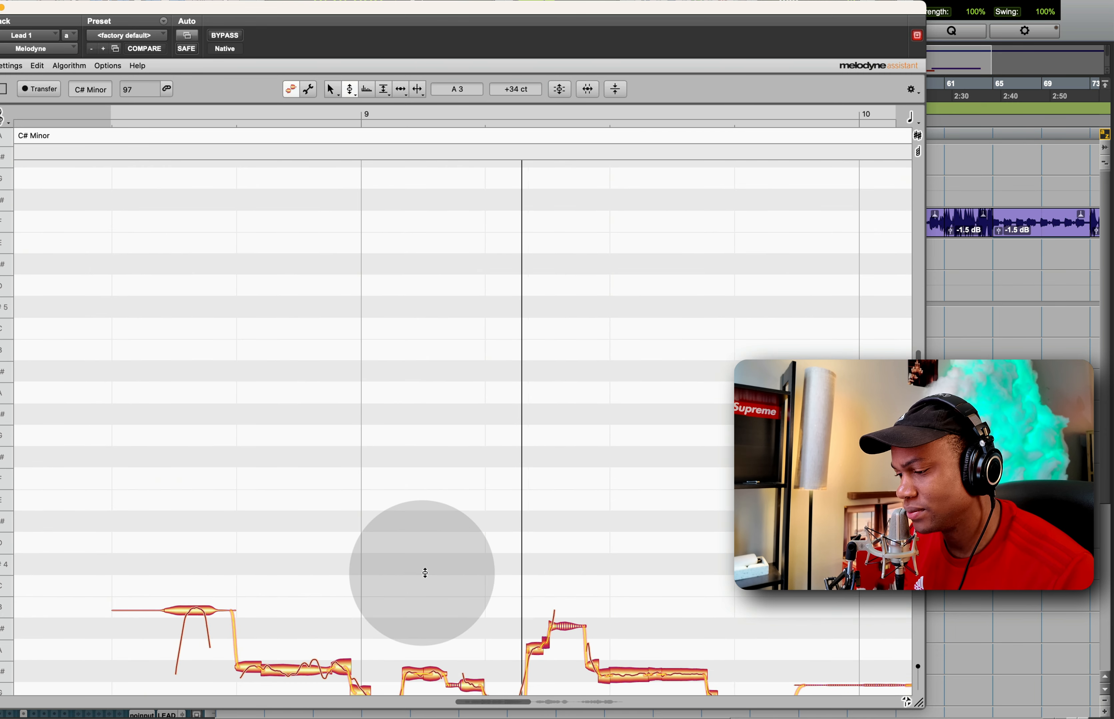
pyautogui.scroll(-2, 420, 569)
pyautogui.scroll(-3, 419, 569)
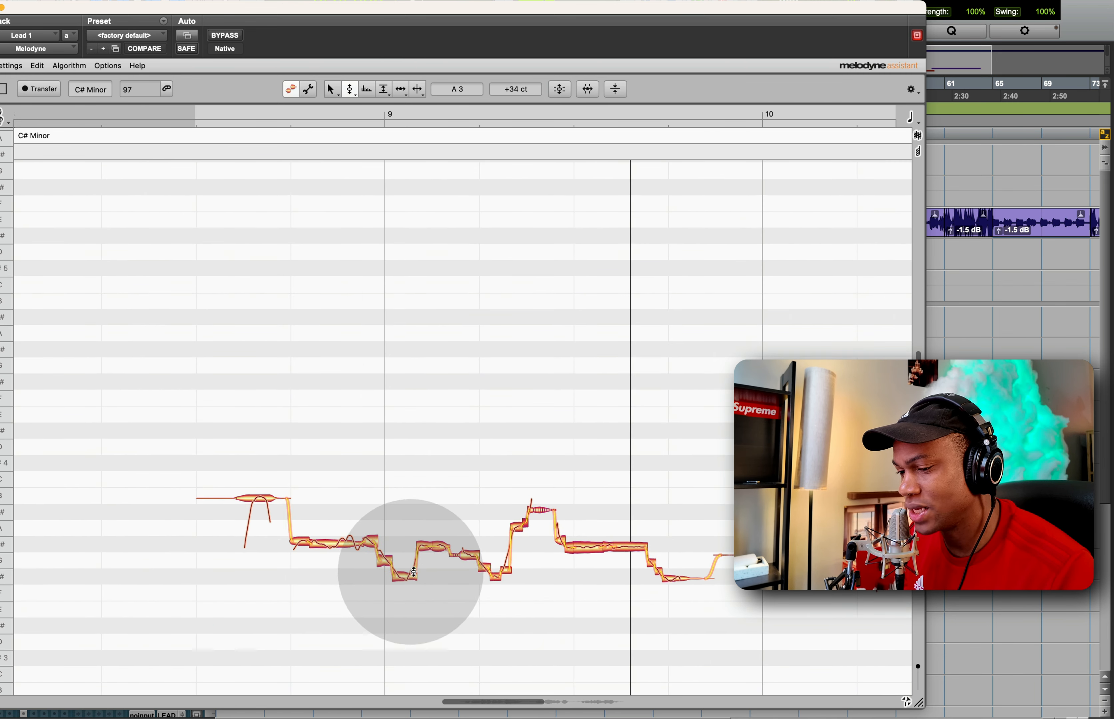
# Step: Check Auto-Tune Artist on the Lead 1 track, return to Melodyne and play the phrase from its beginning
pyautogui.click(0, 490)
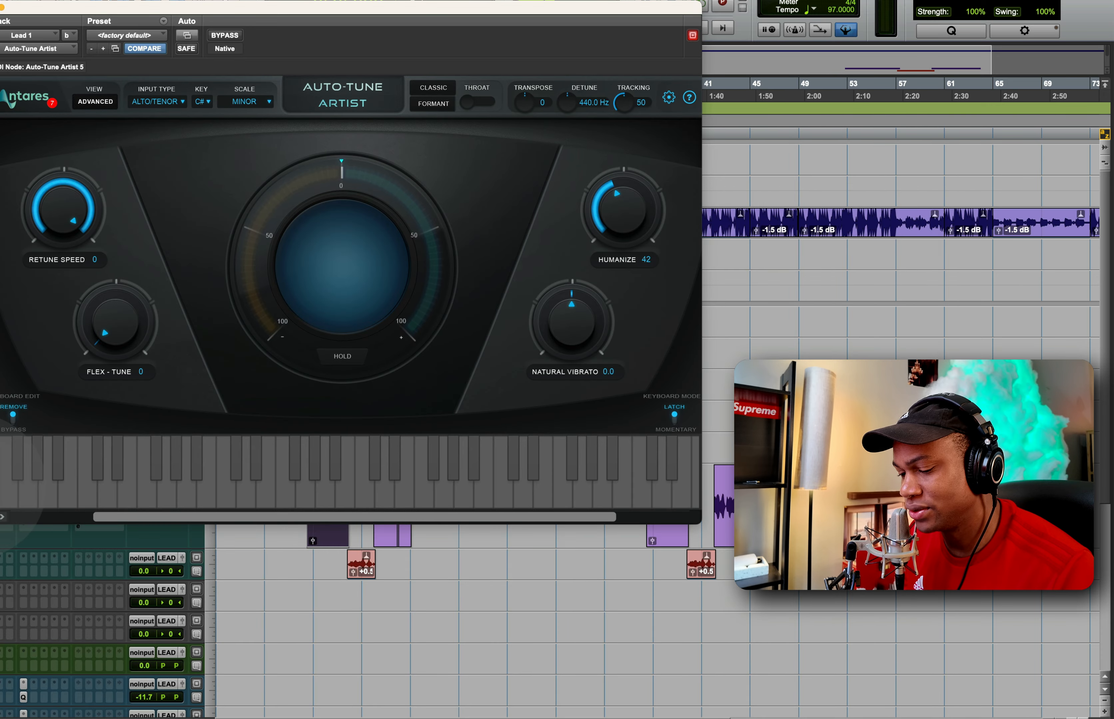
pyautogui.click(0, 478)
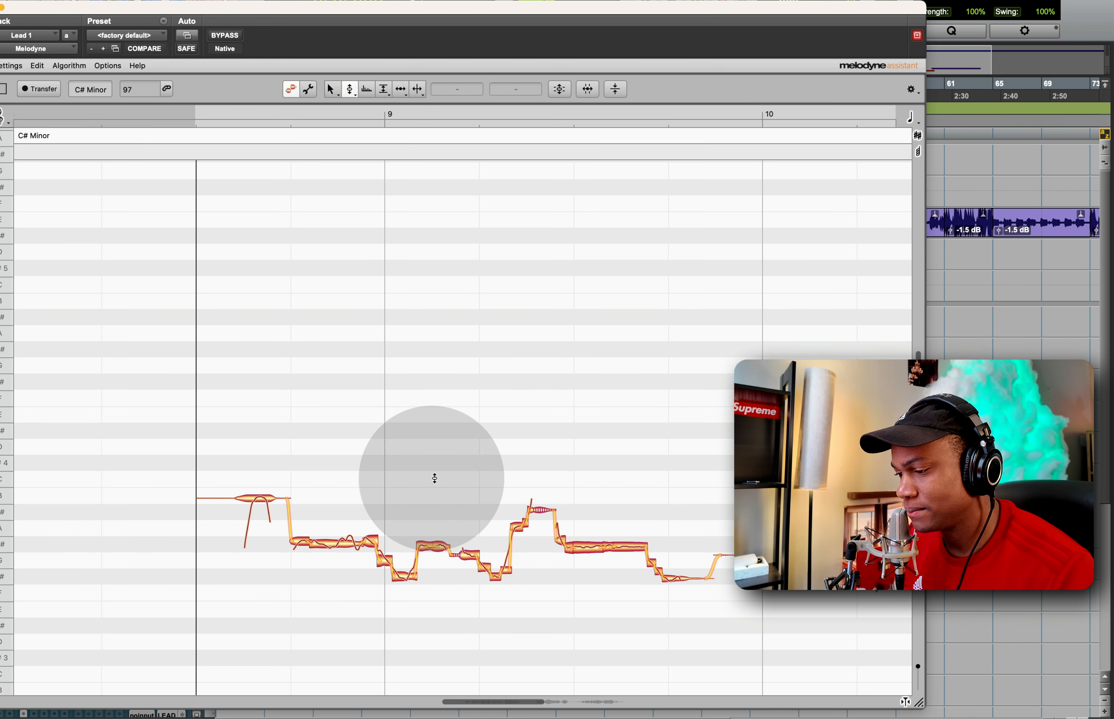
pyautogui.press('space')
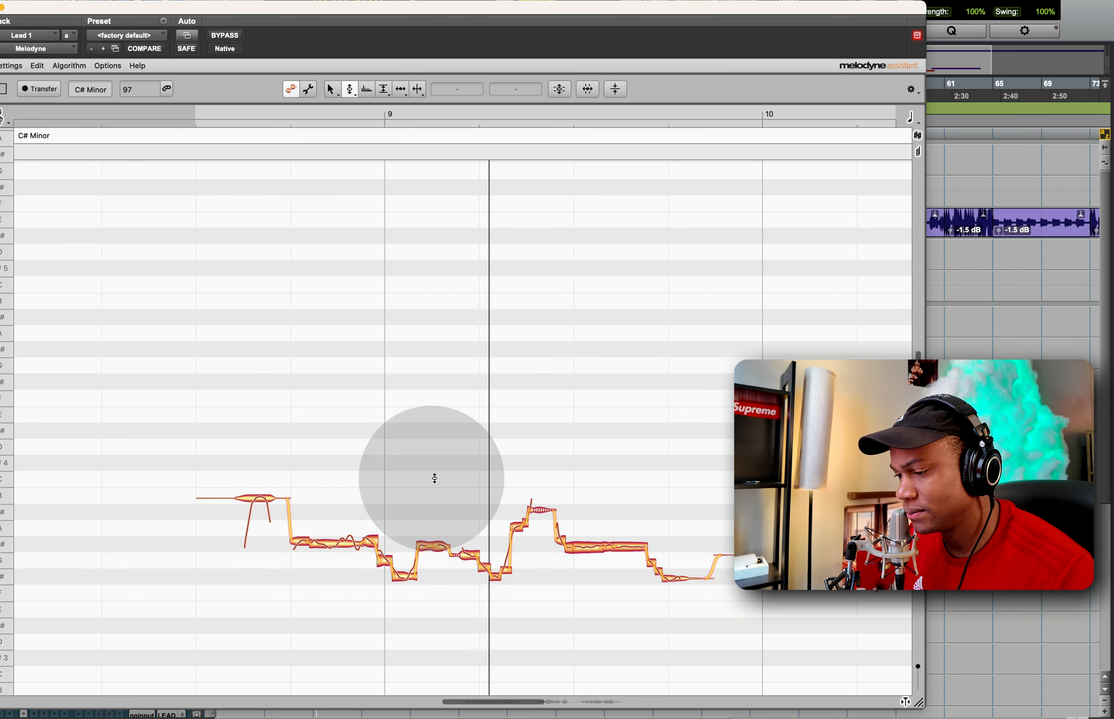
pyautogui.press('space')
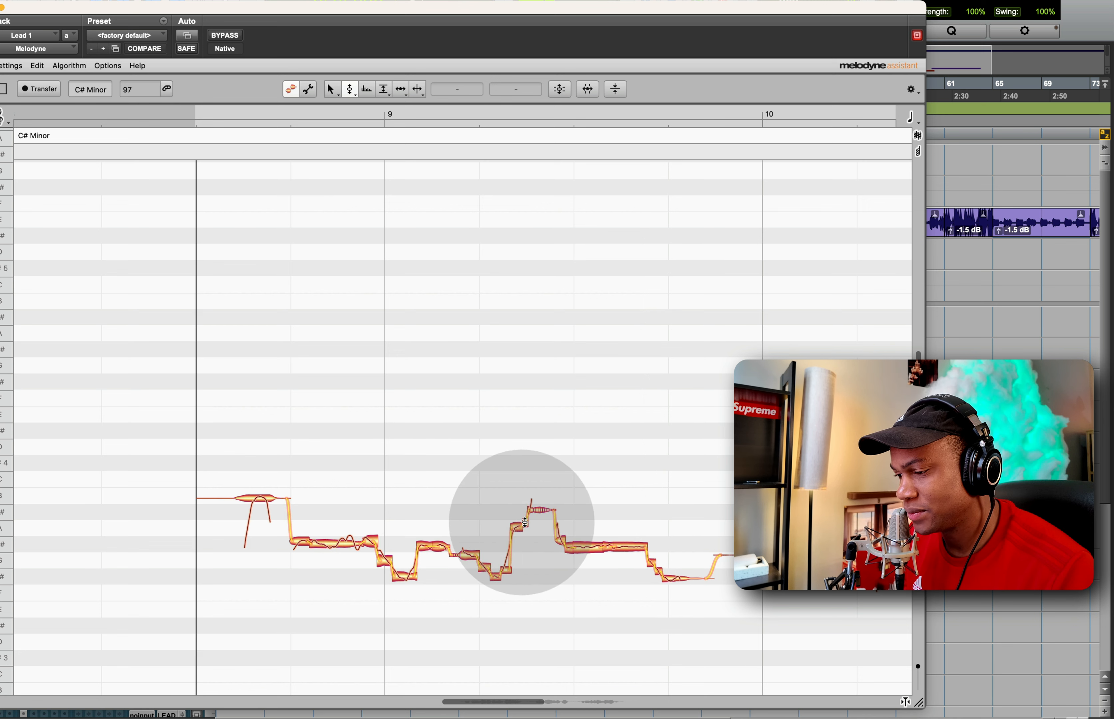
# Step: Touch up the short notes rising from F# to A# after bar 9 and play back the phrase from its beginning
pyautogui.click(518, 527)
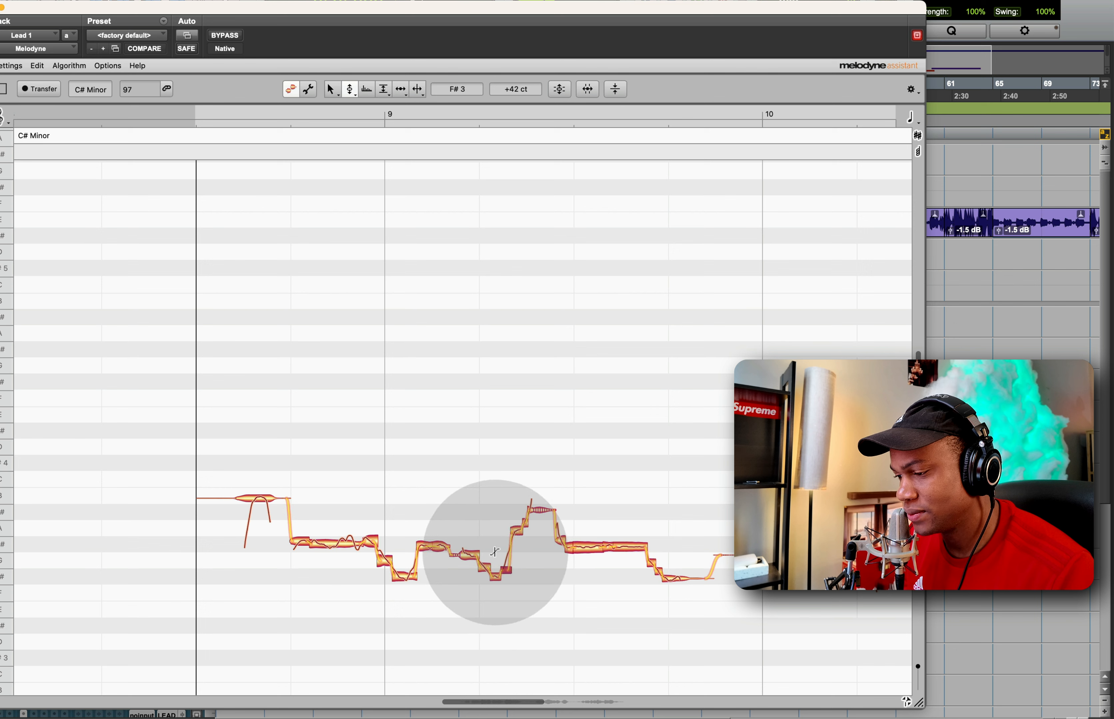
pyautogui.press('space')
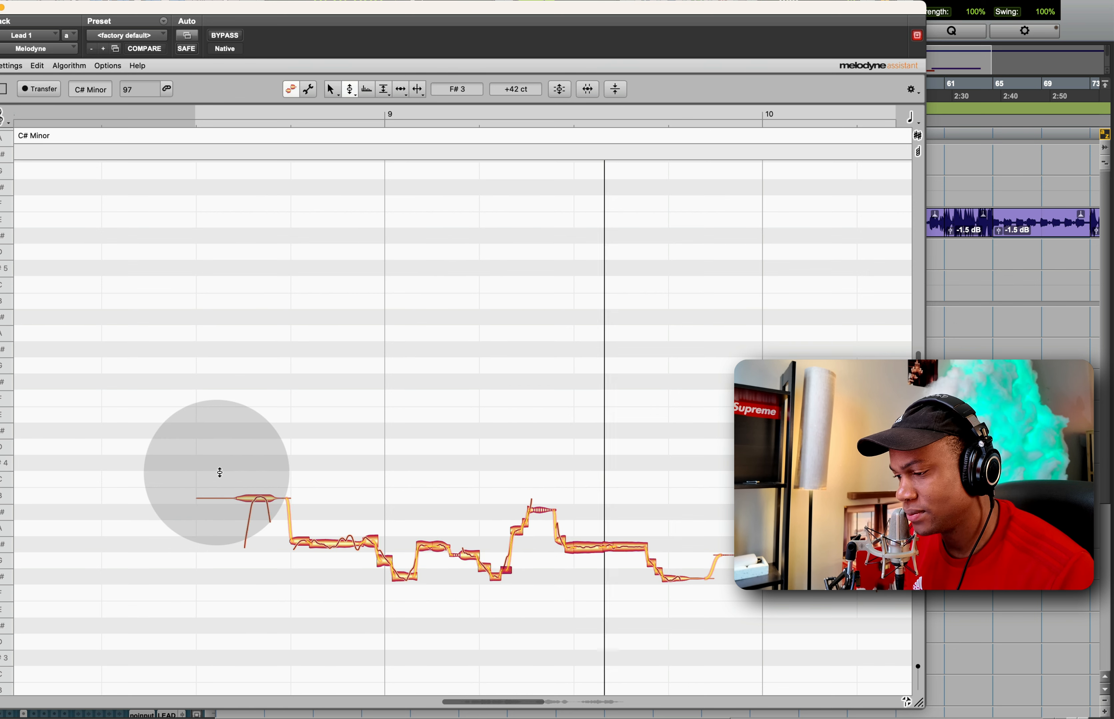
pyautogui.press('space')
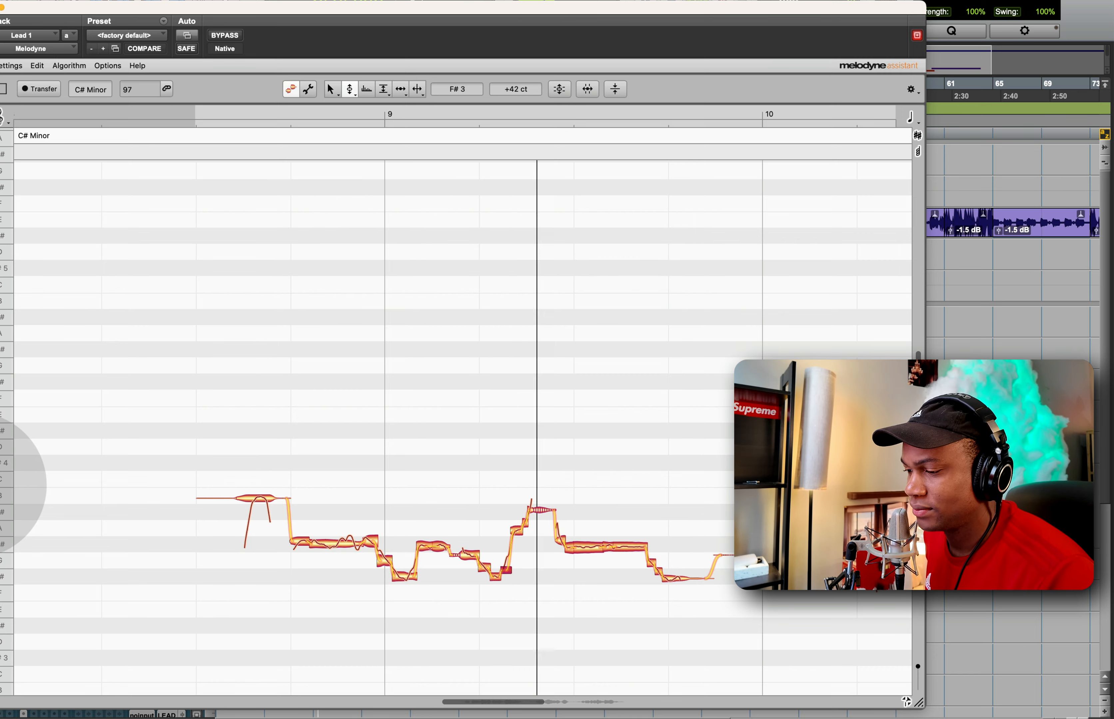
pyautogui.press('space')
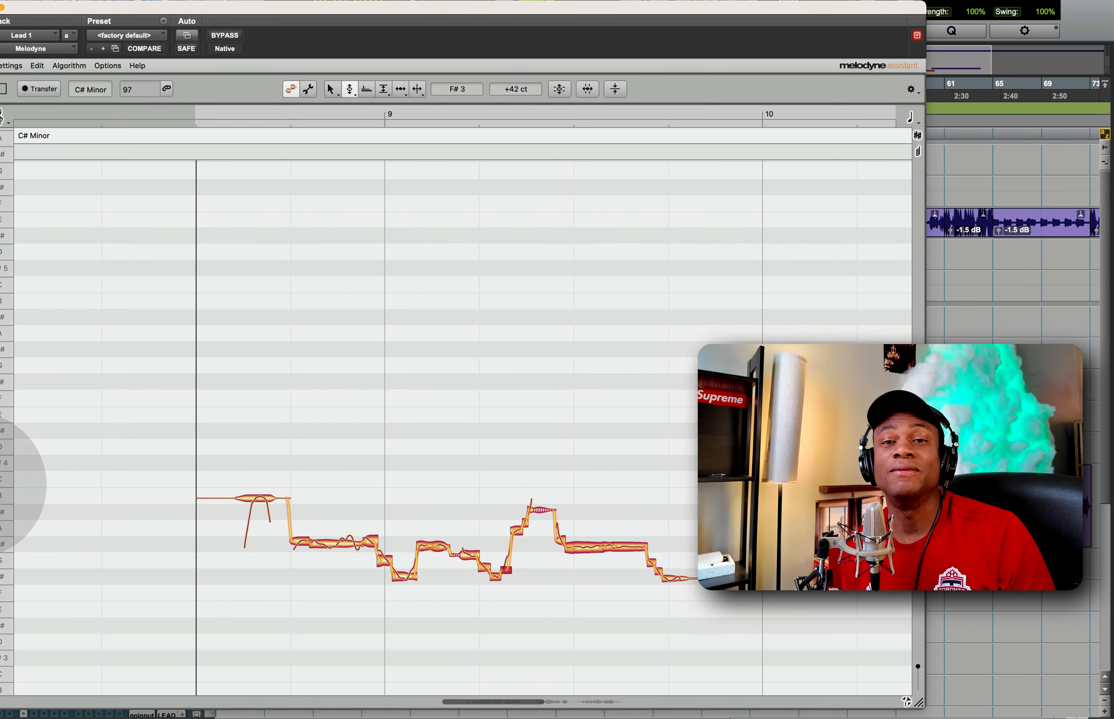